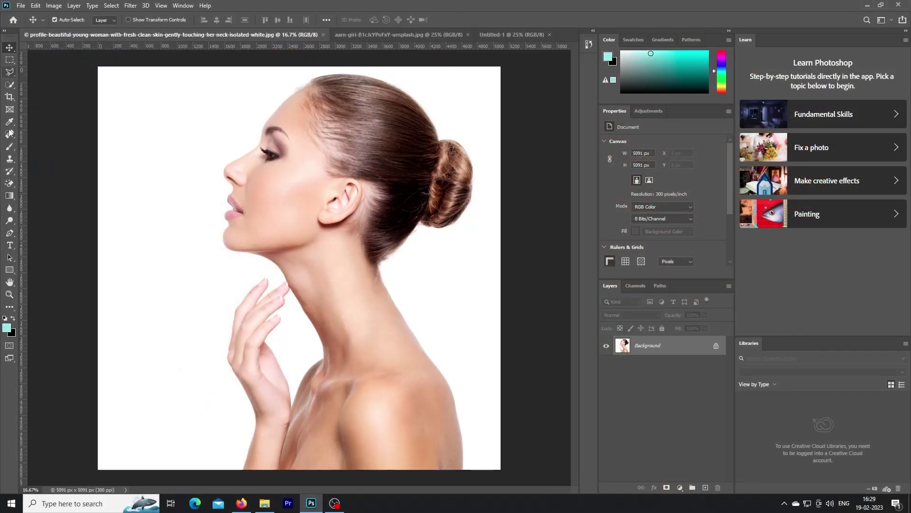
Erase the white background and the gap between hand and neck with the Magic Eraser.
click(9, 183)
click(159, 160)
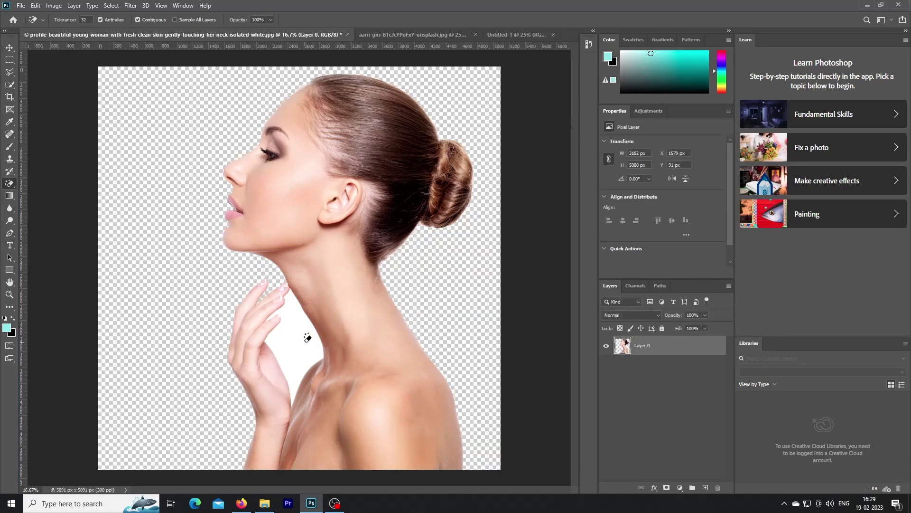
click(295, 345)
Drag the cut-out woman into Untitled-1 and scale her down to 1134 × 1783 px.
click(10, 48)
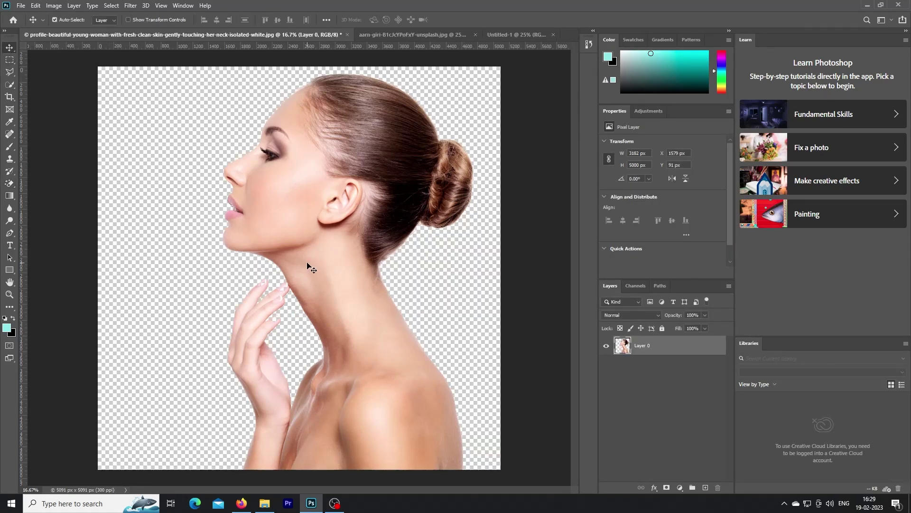
mouse_move(308, 264)
mouse_down()
mouse_move(472, 90)
mouse_move(358, 266)
mouse_up()
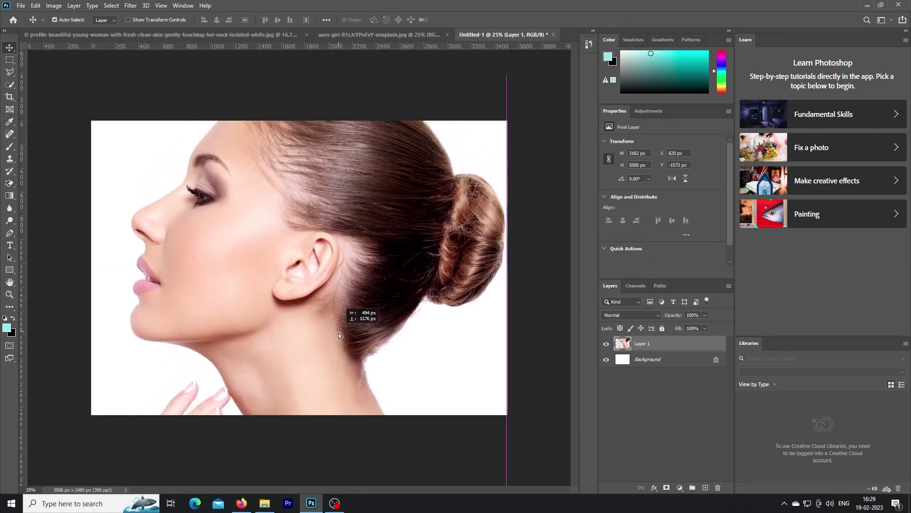
key(ctrl+t)
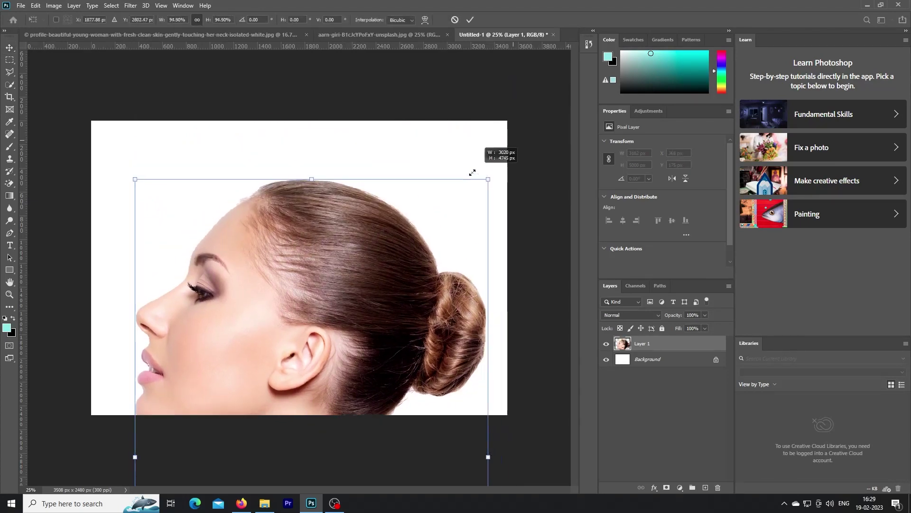
mouse_move(512, 142)
mouse_down()
mouse_move(478, 147)
mouse_move(407, 250)
mouse_up()
mouse_move(332, 285)
mouse_down()
mouse_move(353, 93)
mouse_move(333, 117)
mouse_up()
drag(405, 81, 366, 179)
drag(269, 217, 275, 216)
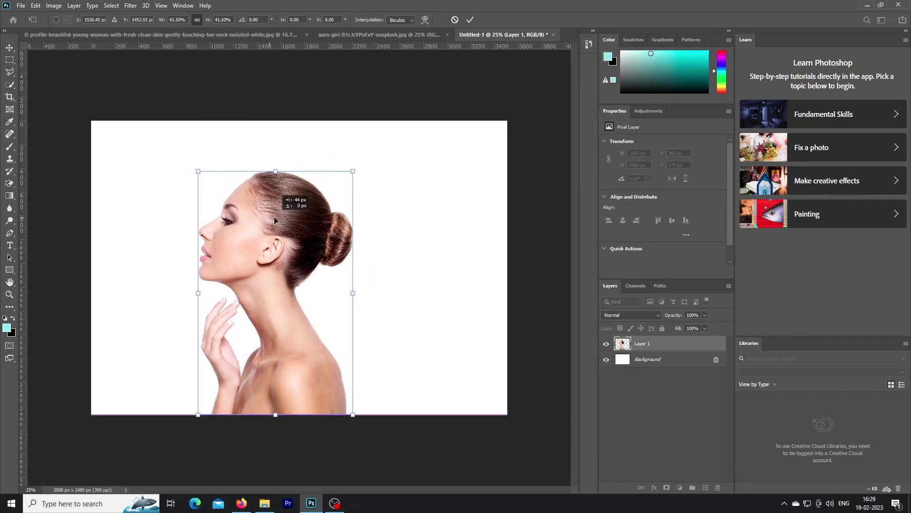
drag(356, 169, 338, 205)
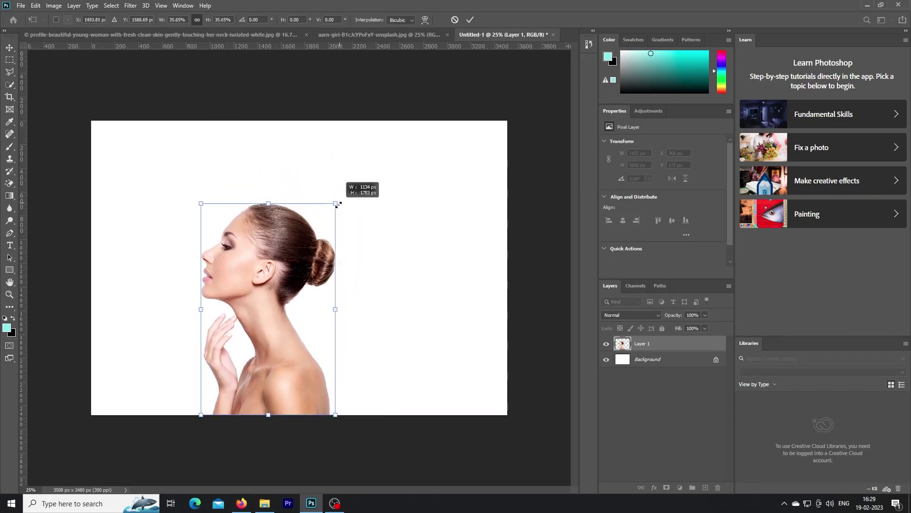
click(469, 20)
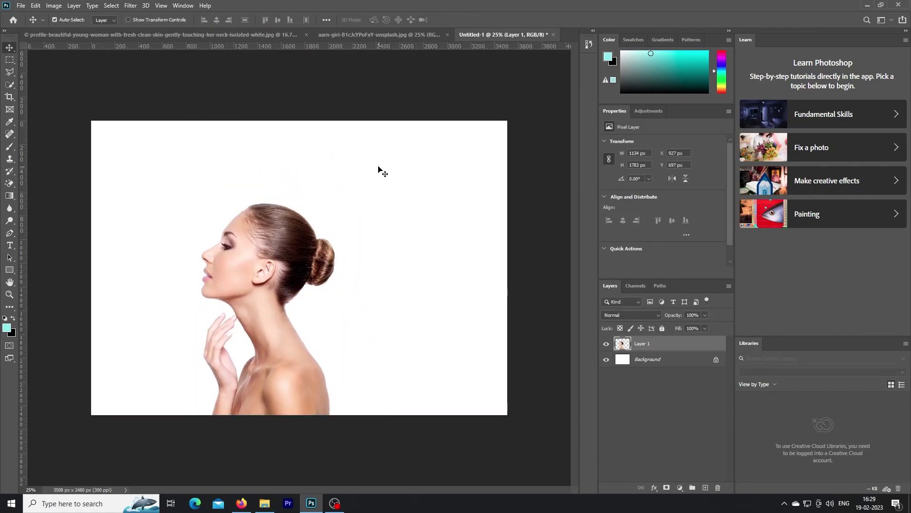
Start a Pen path along the forehead hairline and over the crown.
scroll(312, 239, up, 3)
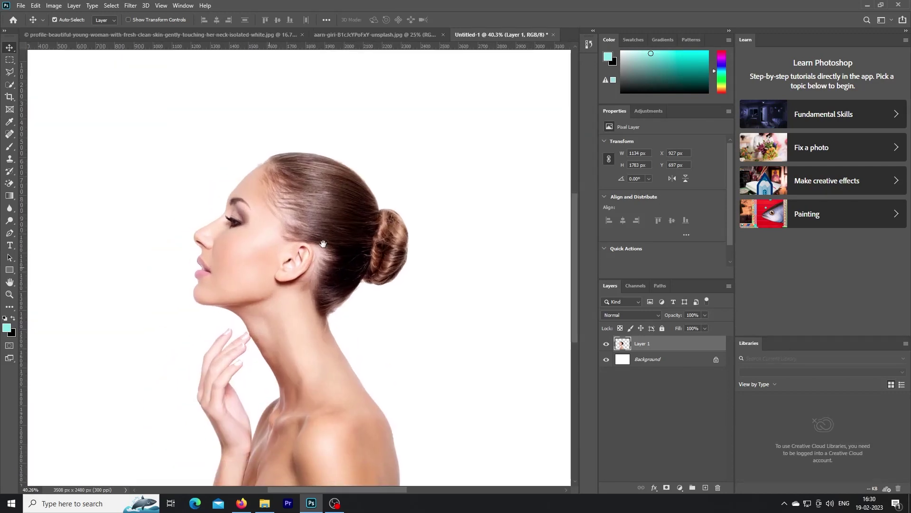
mouse_move(372, 257)
mouse_down()
mouse_move(332, 232)
mouse_move(312, 233)
mouse_up()
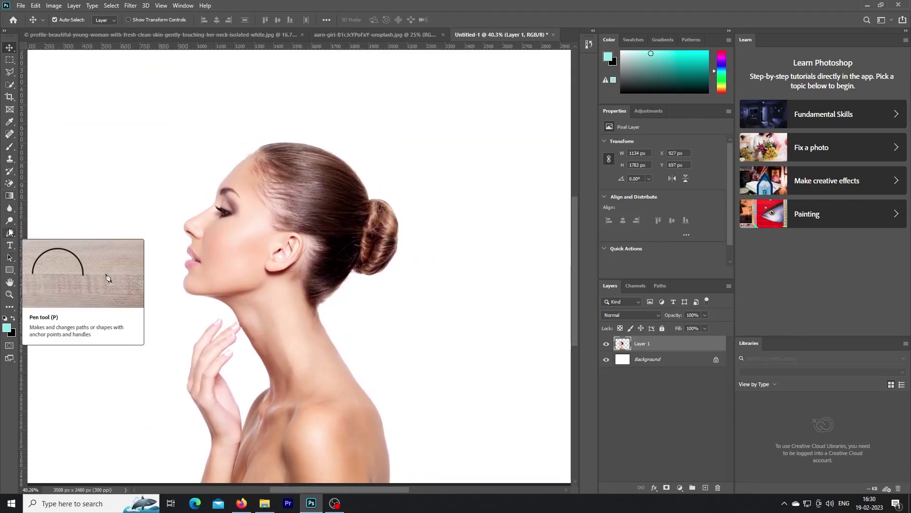
click(10, 233)
scroll(303, 226, up, 2)
scroll(302, 227, up, 3)
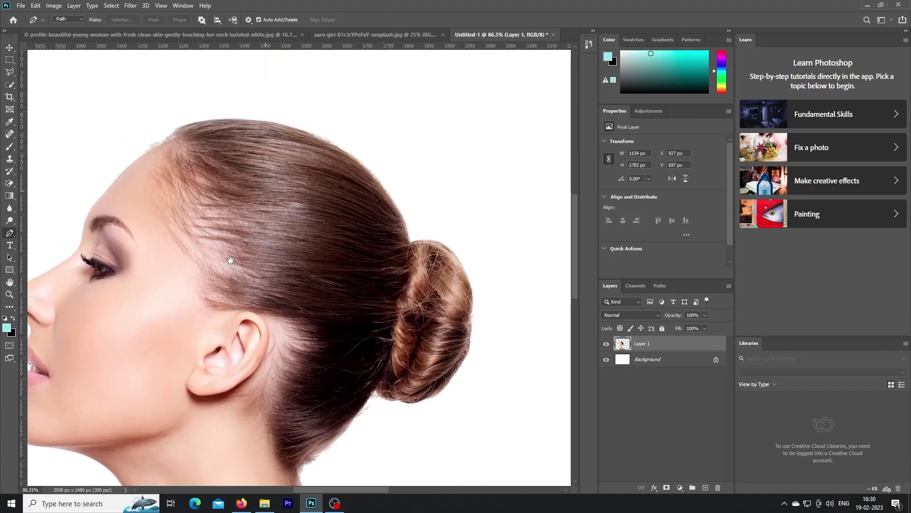
click(146, 153)
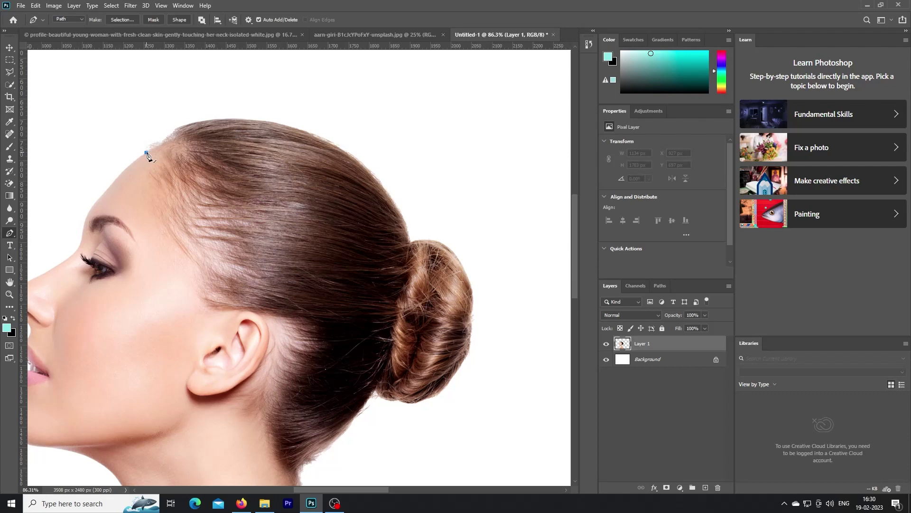
click(173, 140)
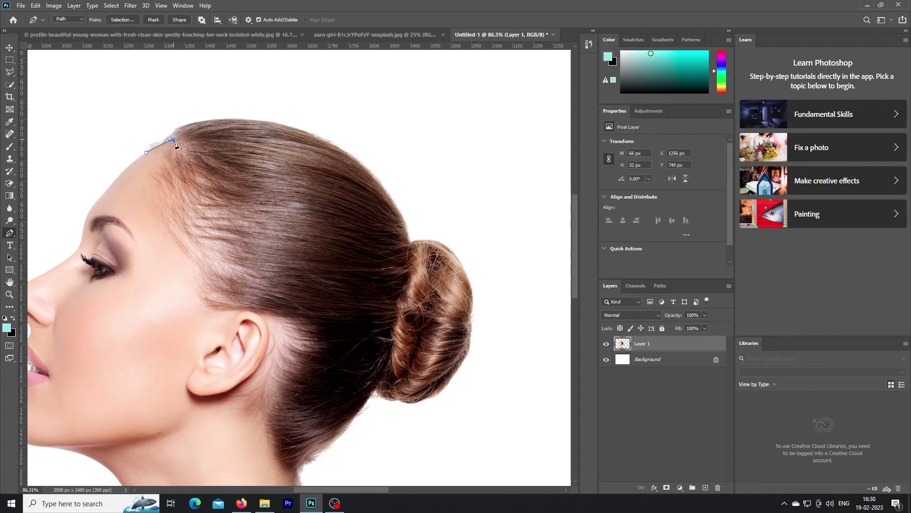
drag(239, 119, 255, 120)
click(264, 121)
Continue the path around the nape and hair bun, closing it at the forehead.
click(391, 353)
scroll(390, 370, down, 1)
scroll(379, 380, down, 1)
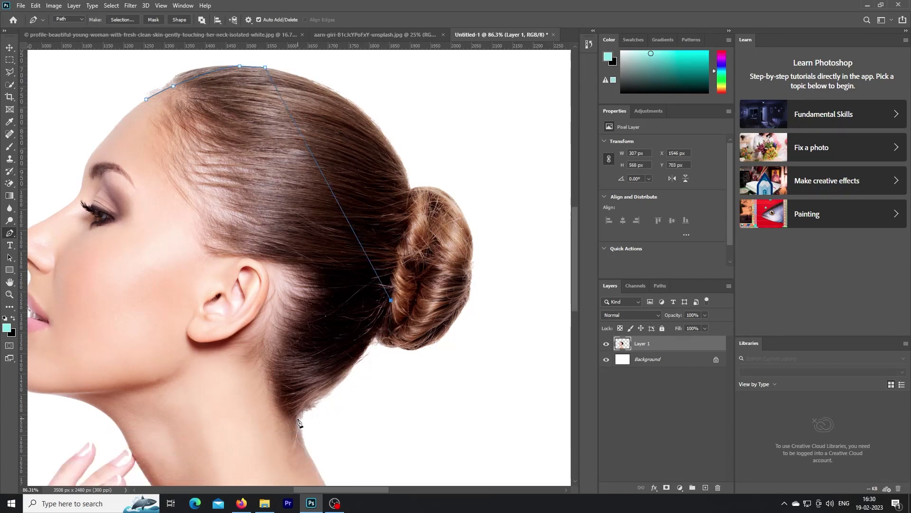
drag(297, 419, 229, 462)
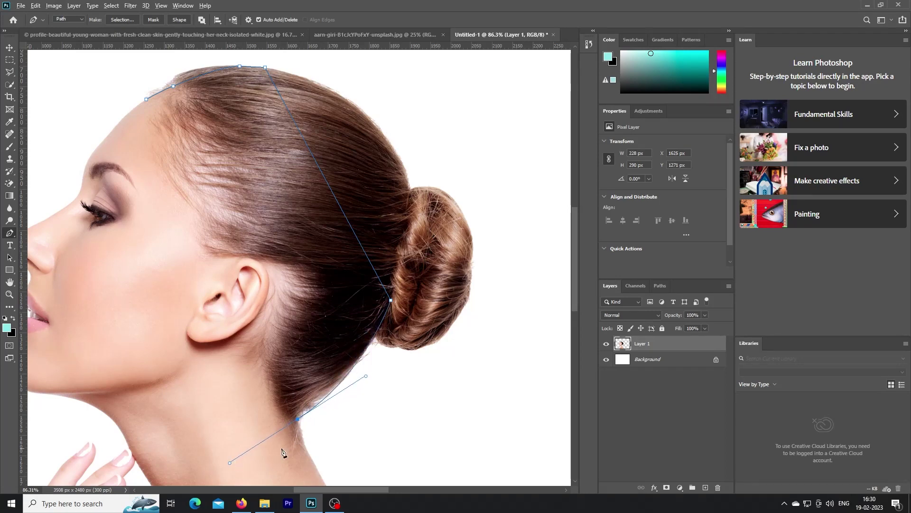
click(503, 406)
click(501, 235)
click(433, 103)
click(361, 79)
drag(361, 79, 393, 244)
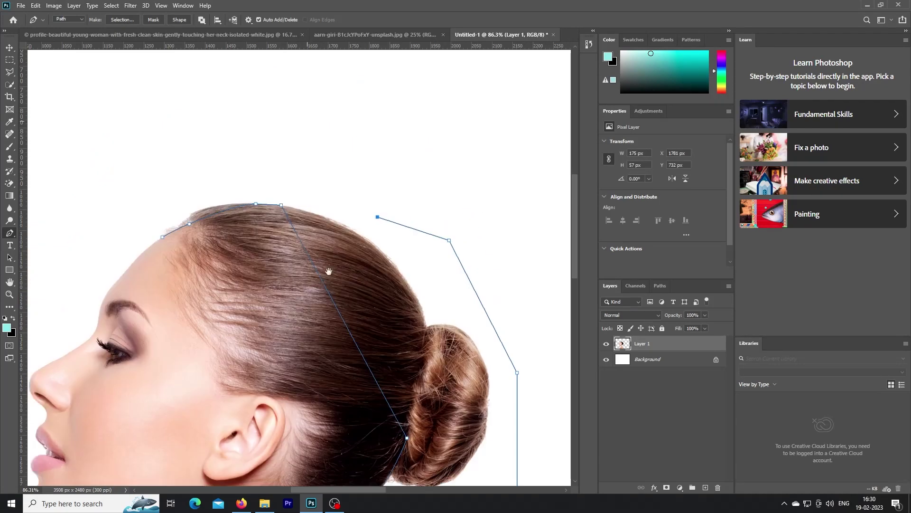
click(195, 192)
click(178, 264)
Turn the path into a selection, delete the bun and back of the head, and deselect.
key(ctrl+Return)
key(ctrl+shift+i)
key(Delete)
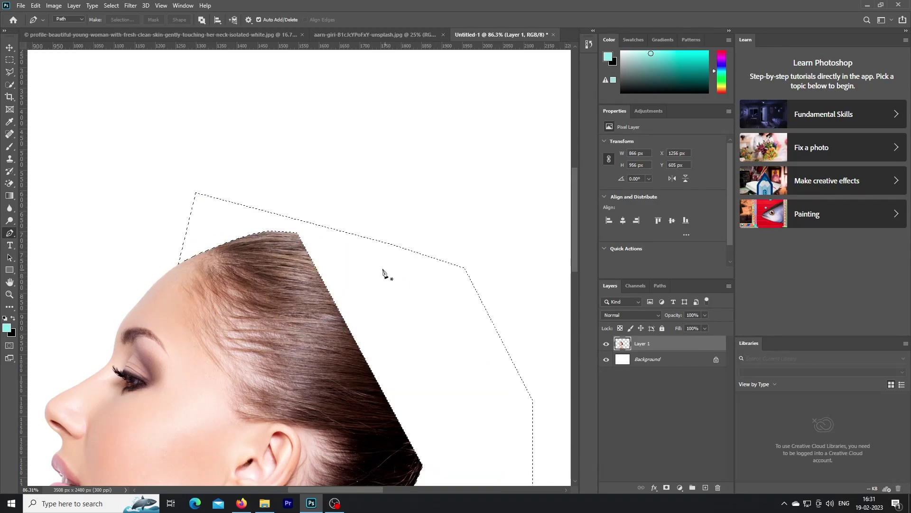
key(ctrl+d)
Scroll and zoom the view around the woman's figure.
click(10, 47)
scroll(300, 203, down, 2)
scroll(299, 203, down, 2)
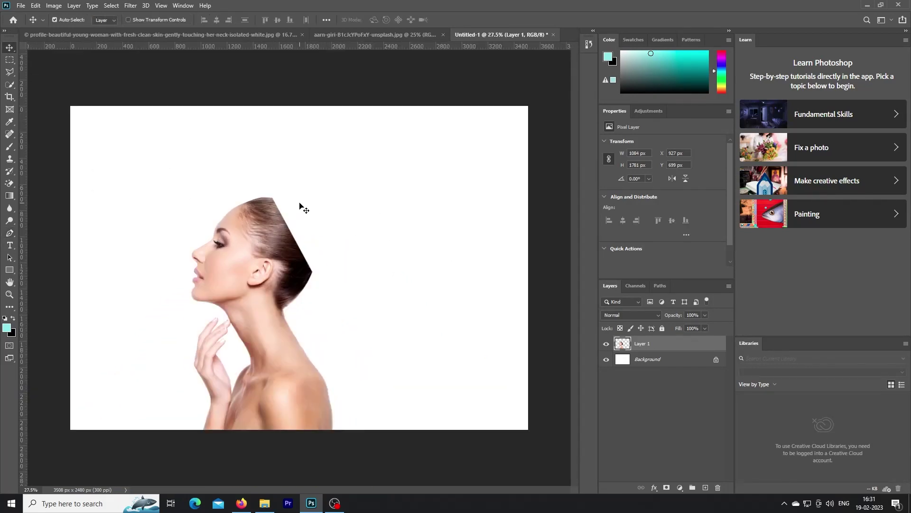
scroll(303, 205, up, 2)
scroll(302, 238, up, 1)
scroll(303, 248, up, 1)
scroll(318, 223, down, 1)
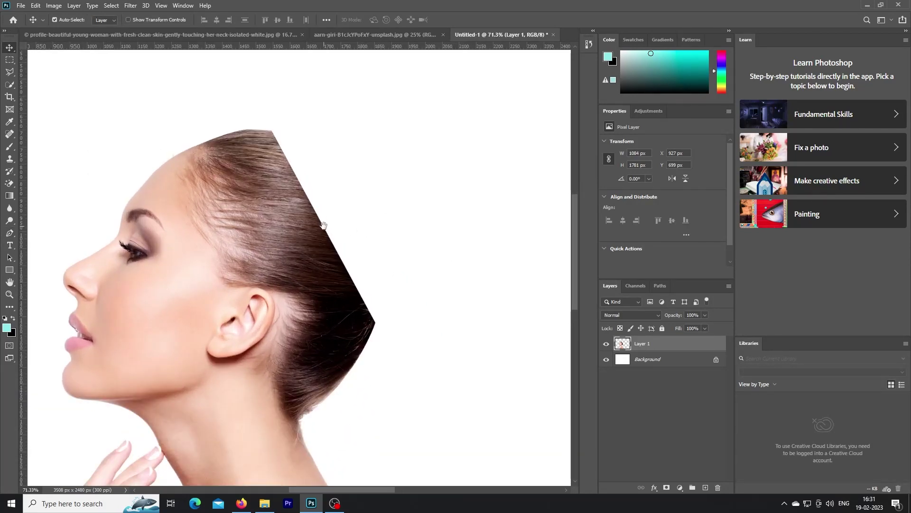
scroll(369, 216, up, 1)
scroll(257, 197, up, 1)
scroll(237, 214, right, 2)
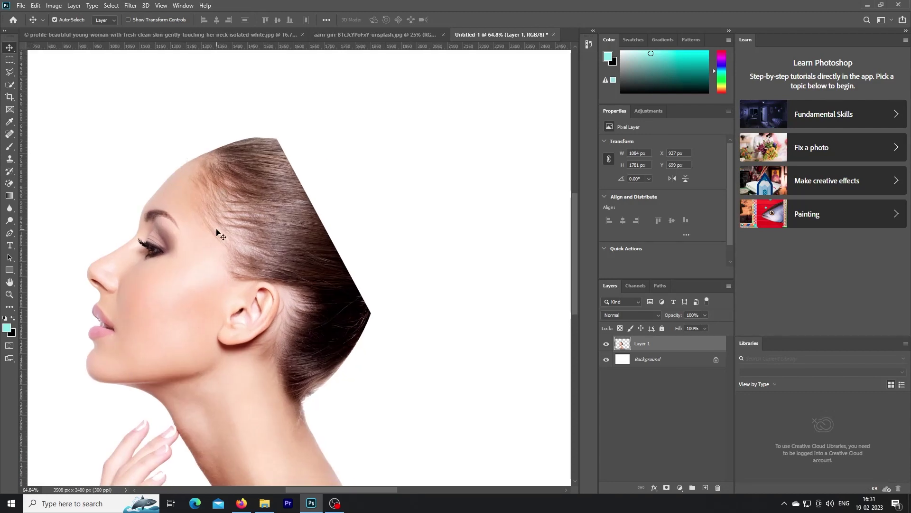
Add a layer mask to Layer 1 and auto-select the woman with Select Subject.
click(10, 85)
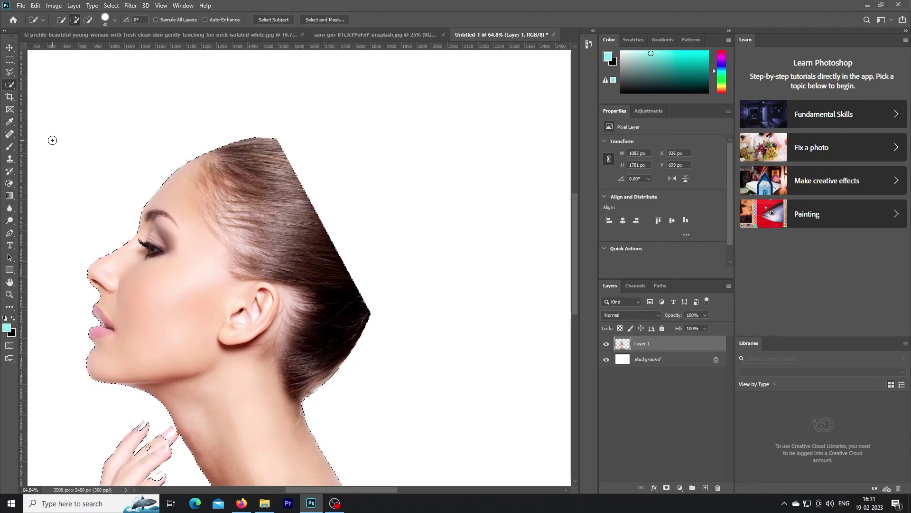
click(666, 488)
key(b)
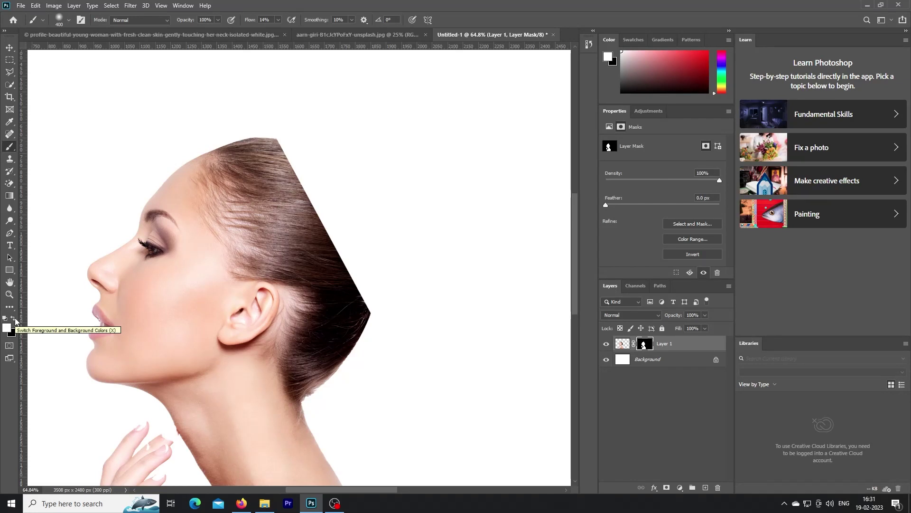
key(ctrl+z)
click(666, 488)
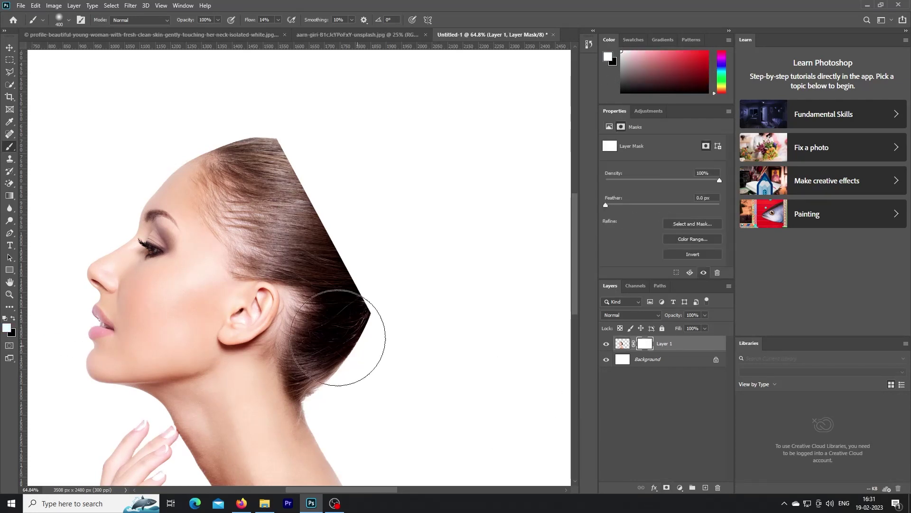
key(w)
click(282, 20)
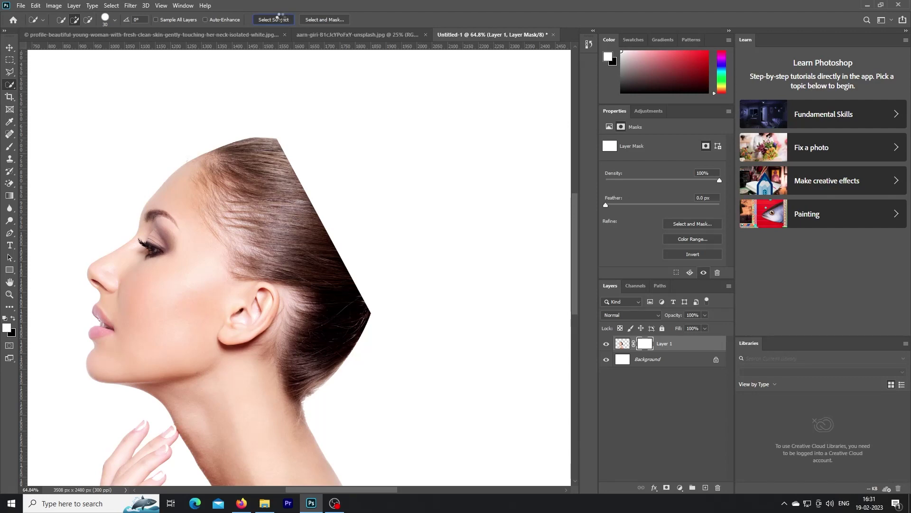
scroll(154, 274, up, 1)
Try painting black along the top hairline with a smaller brush, then undo and deselect.
key(b)
key(x)
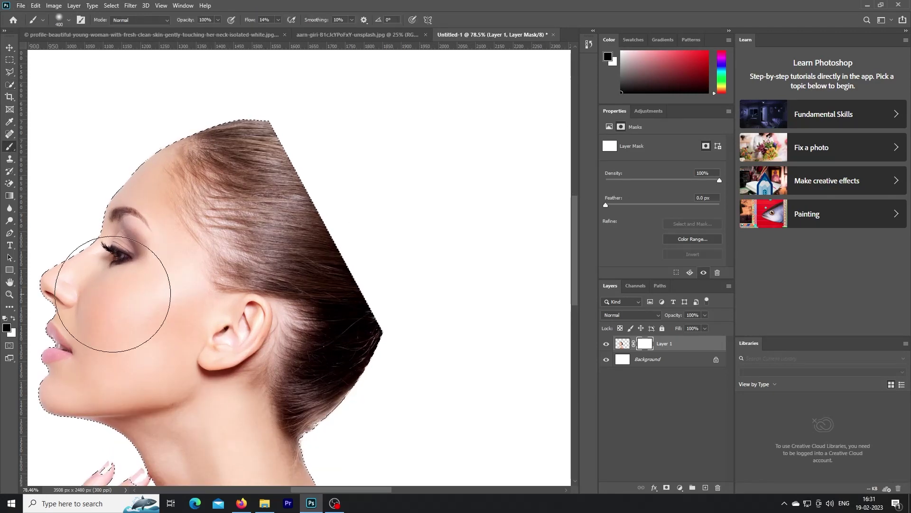
key(bracketleft)
key(bracketleft)
key(bracketleft)
mouse_move(217, 162)
mouse_down()
mouse_move(173, 163)
mouse_move(275, 147)
mouse_move(294, 182)
mouse_up()
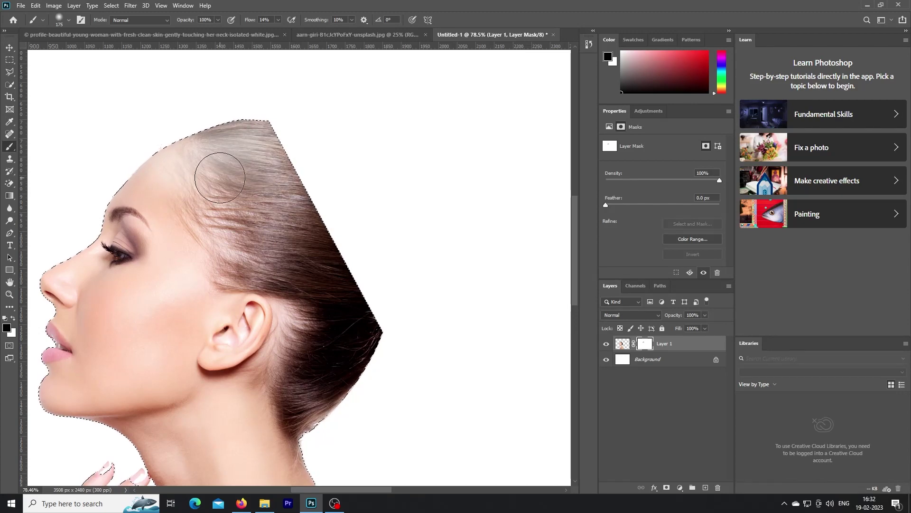
key(ctrl+z)
key(ctrl+z)
key(ctrl+d)
scroll(370, 209, down, 5)
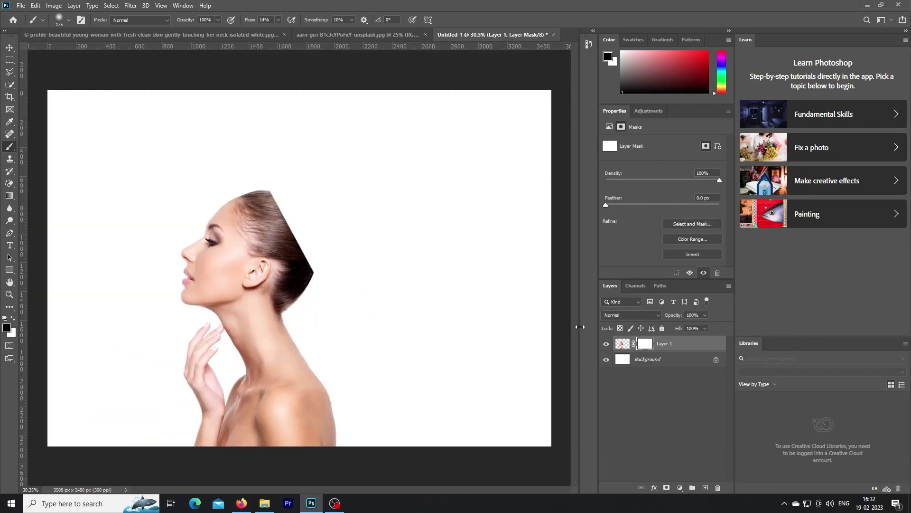
Re-add the layer mask, re-select the woman with Select Subject, and pick the Mixer Brush Tool.
click(667, 488)
click(10, 84)
click(273, 19)
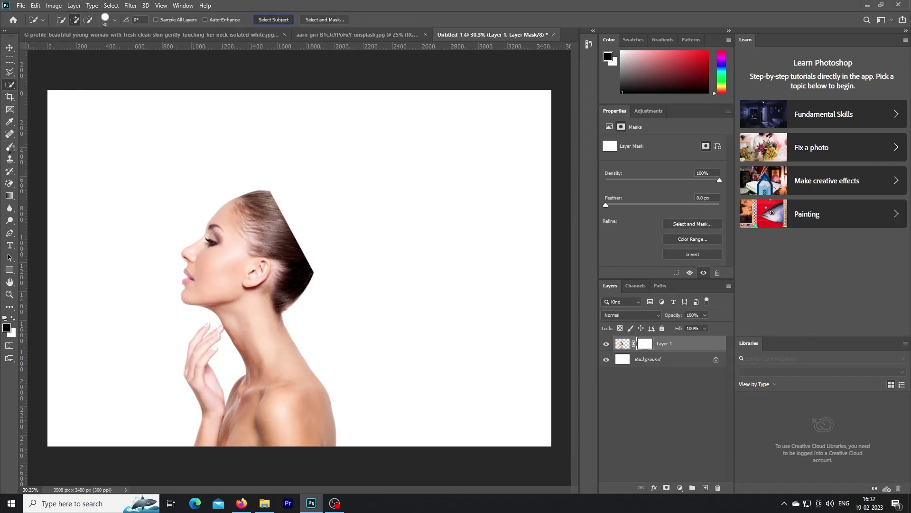
right_click(10, 146)
click(48, 173)
scroll(511, 307, up, 3)
scroll(441, 315, up, 2)
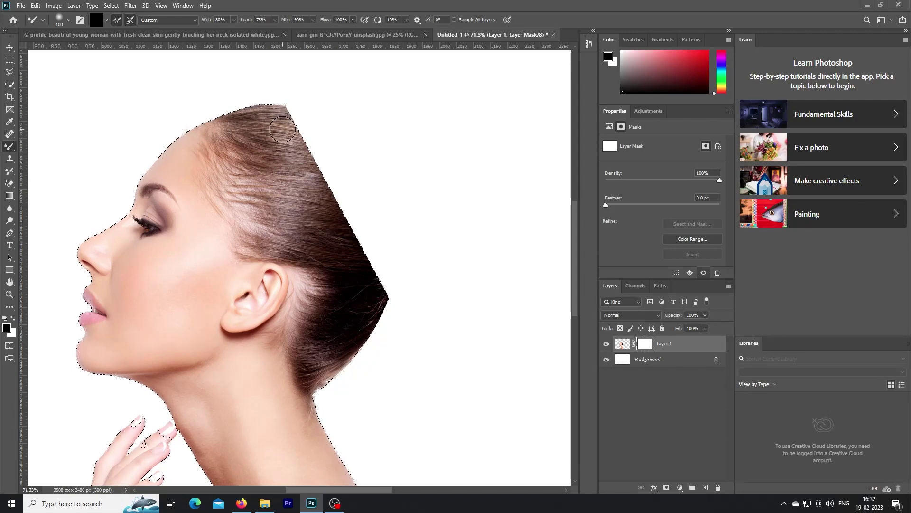
On Layer 1's pixels, smear the crown hair into skin tone with the Mixer Brush.
click(623, 343)
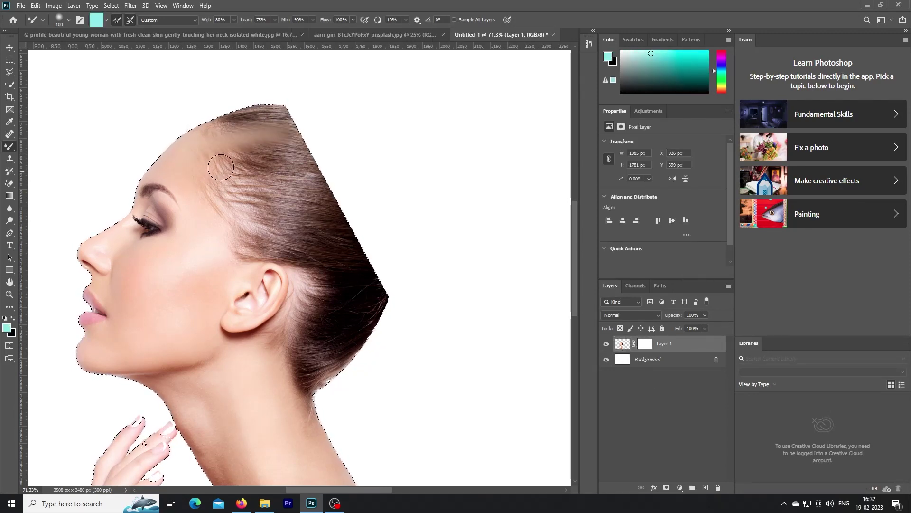
mouse_move(220, 167)
mouse_down()
mouse_move(193, 156)
mouse_move(220, 129)
mouse_move(250, 122)
mouse_up()
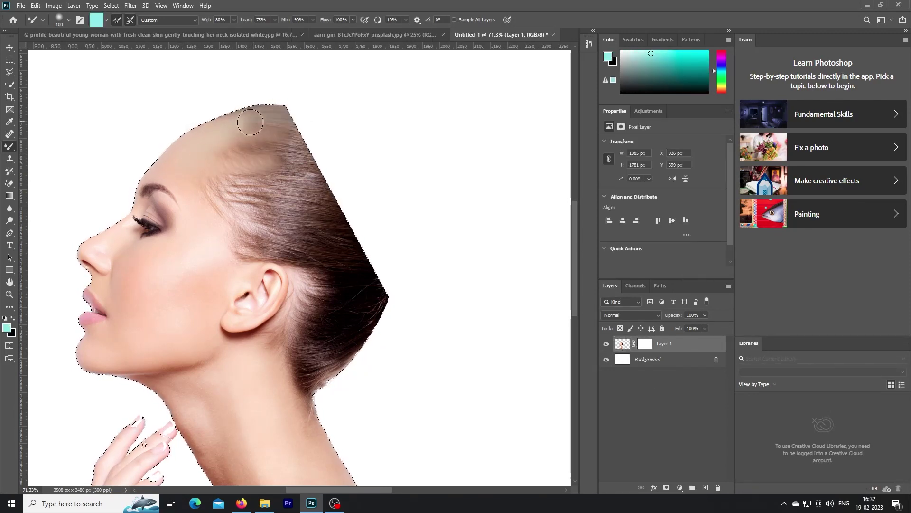
key(bracketright)
key(bracketright)
key(bracketright)
mouse_move(204, 179)
mouse_down()
mouse_move(301, 142)
mouse_move(296, 193)
mouse_move(269, 224)
mouse_move(285, 187)
mouse_move(244, 240)
mouse_move(338, 212)
mouse_move(337, 199)
mouse_up()
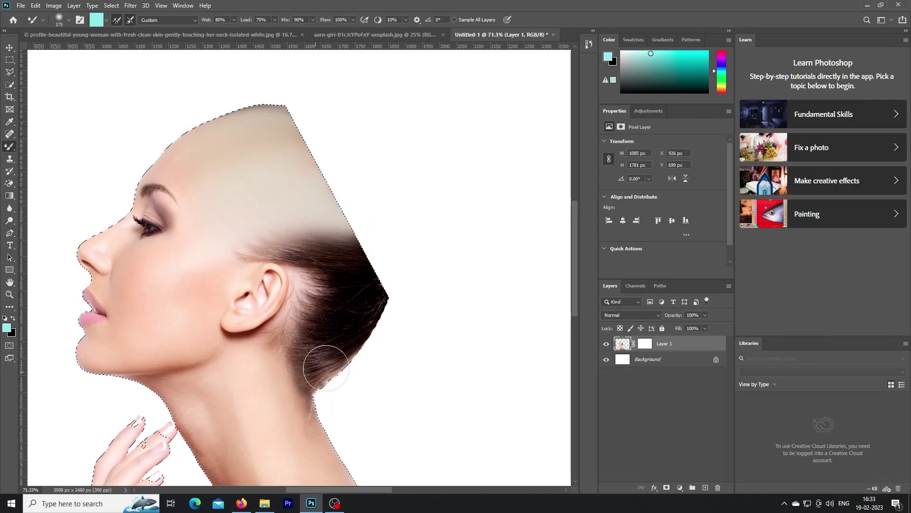
key(bracketright)
key(bracketright)
key(bracketright)
Blend the hair at the nape and behind the ear into pale skin tone.
mouse_move(327, 368)
mouse_down()
mouse_move(366, 325)
mouse_move(356, 315)
mouse_up()
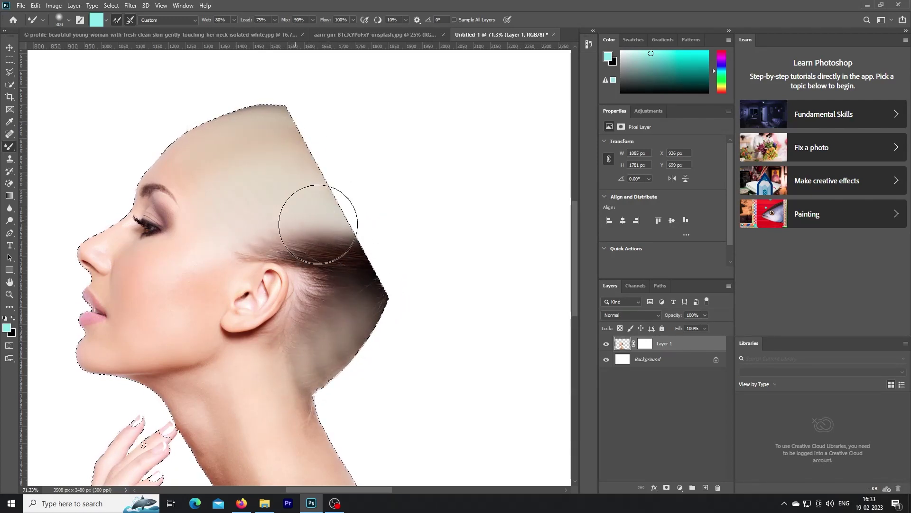
drag(318, 224, 341, 251)
key(bracketleft)
key(bracketleft)
key(bracketleft)
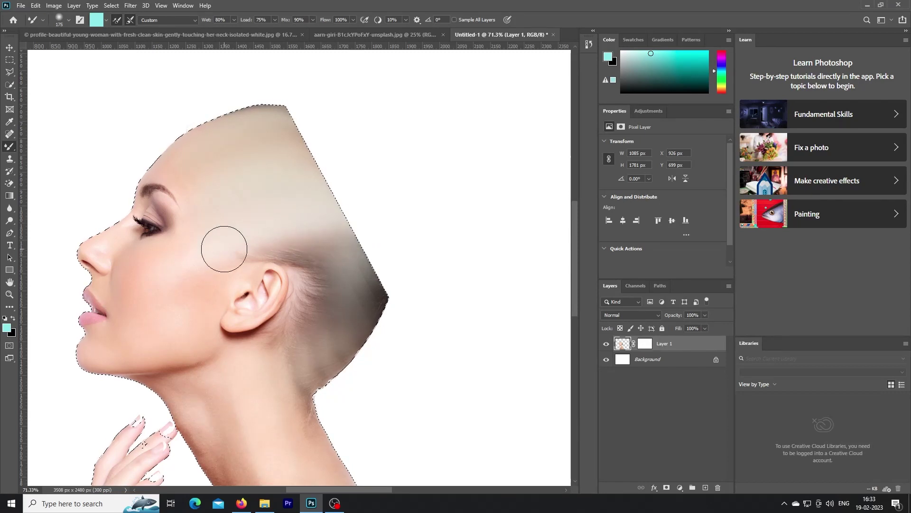
mouse_move(224, 248)
mouse_down()
mouse_move(325, 243)
mouse_move(315, 305)
mouse_move(361, 328)
mouse_up()
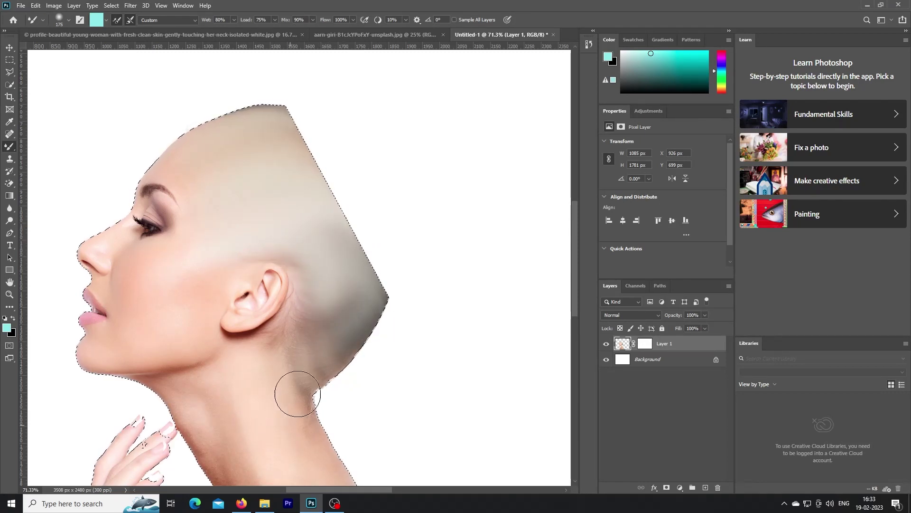
mouse_move(298, 394)
mouse_down()
mouse_move(315, 397)
mouse_move(290, 380)
mouse_move(329, 315)
mouse_move(387, 282)
mouse_move(229, 366)
mouse_move(319, 266)
mouse_move(363, 291)
mouse_up()
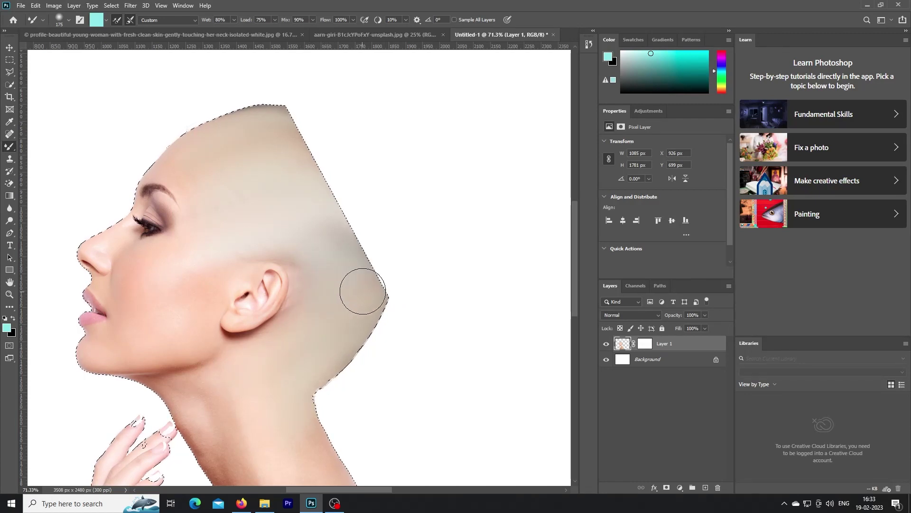
scroll(295, 342, up, 2)
scroll(295, 342, up, 3)
Even out the shading above and behind the ear with a smaller Mixer Brush.
key(bracketleft)
key(bracketleft)
key(bracketleft)
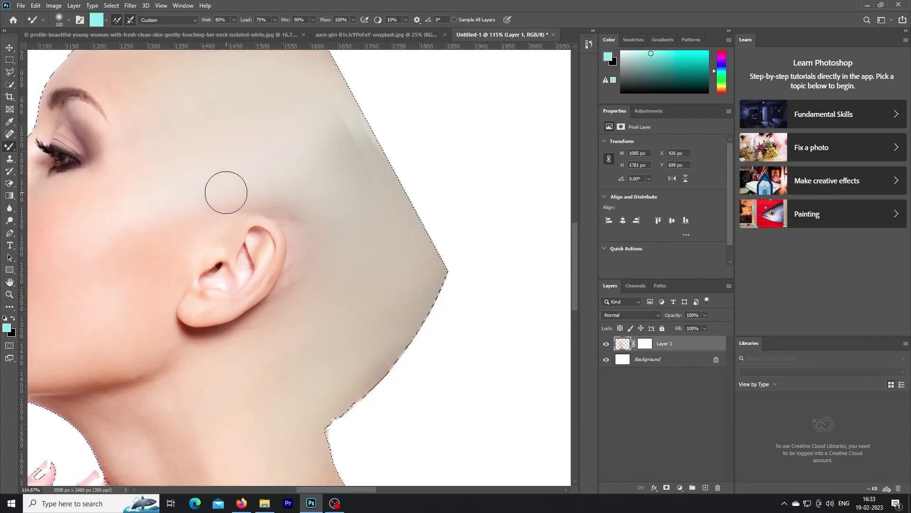
mouse_move(226, 192)
mouse_down()
mouse_move(270, 193)
mouse_move(305, 275)
mouse_move(219, 356)
mouse_move(349, 319)
mouse_move(337, 132)
mouse_move(392, 146)
mouse_up()
scroll(307, 206, down, 1)
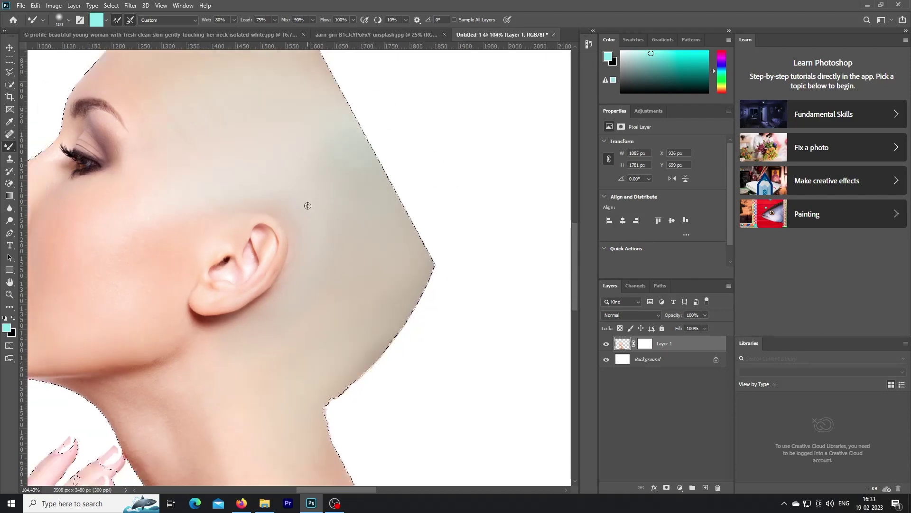
scroll(308, 205, down, 2)
scroll(210, 132, down, 3)
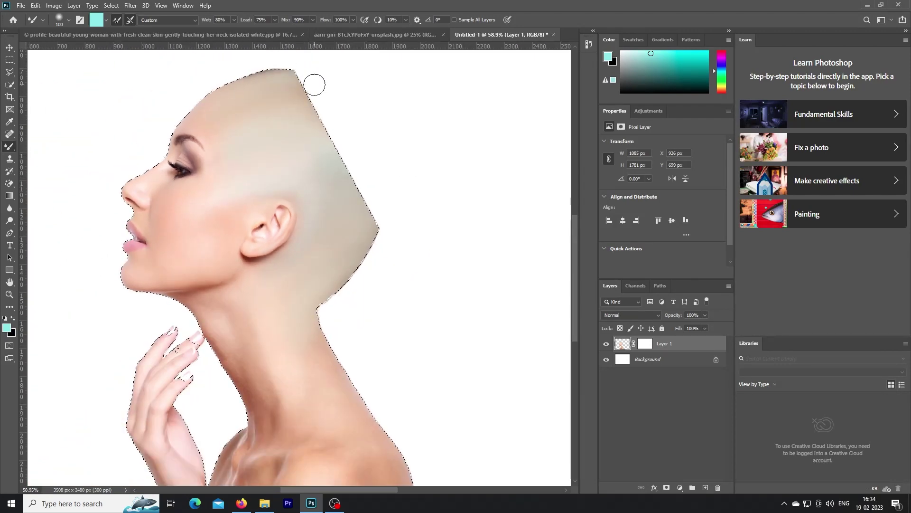
scroll(305, 290, up, 4)
scroll(321, 359, up, 1)
scroll(283, 275, up, 2)
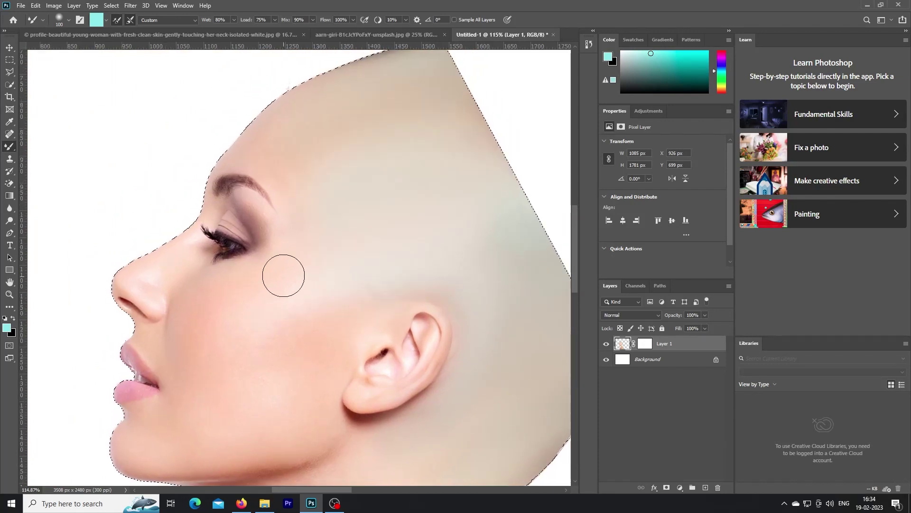
key(bracketleft)
key(bracketleft)
key(bracketleft)
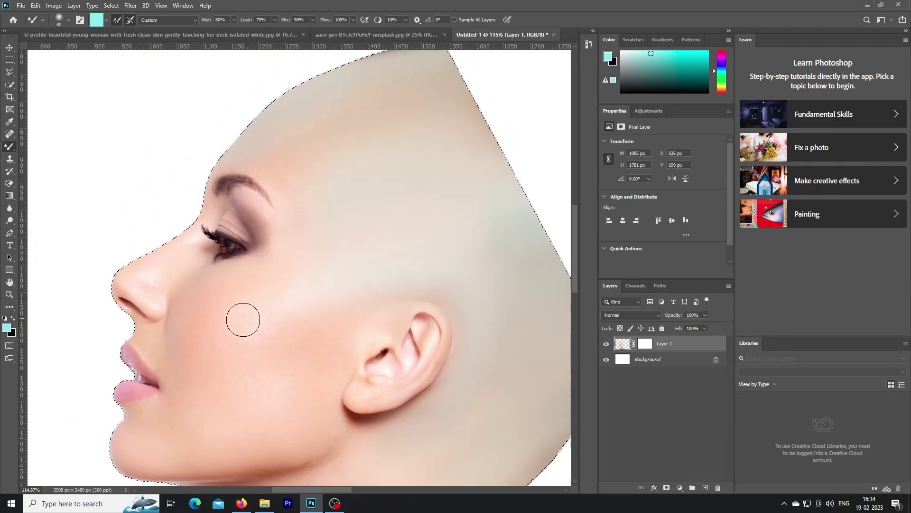
key(bracketright)
key(bracketright)
key(bracketright)
key(bracketright)
key(bracketright)
key(bracketright)
key(bracketright)
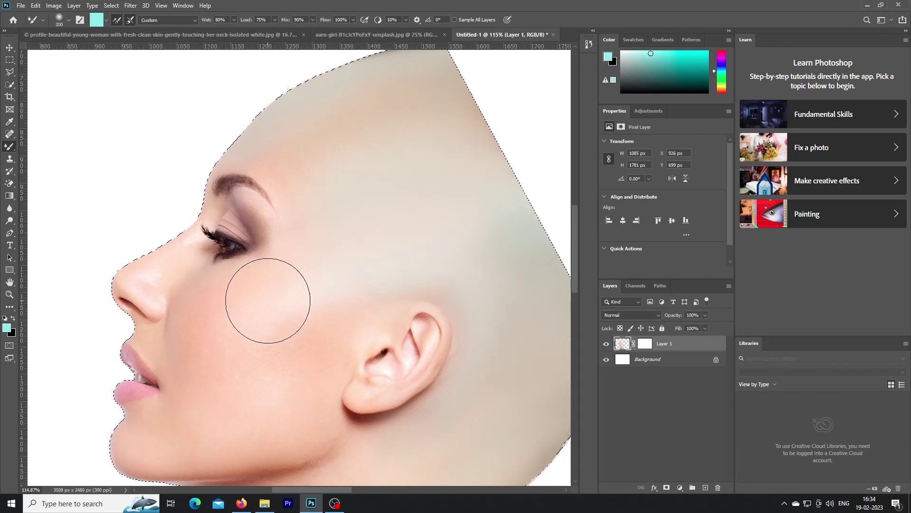
Smooth the skin from cheek to jaw, the reddish patch by the nose, and the nose bridge.
mouse_move(280, 320)
mouse_down()
mouse_move(305, 325)
mouse_move(291, 417)
mouse_move(173, 437)
mouse_move(204, 409)
mouse_up()
key(bracketleft)
key(bracketleft)
key(bracketleft)
key(bracketleft)
key(bracketleft)
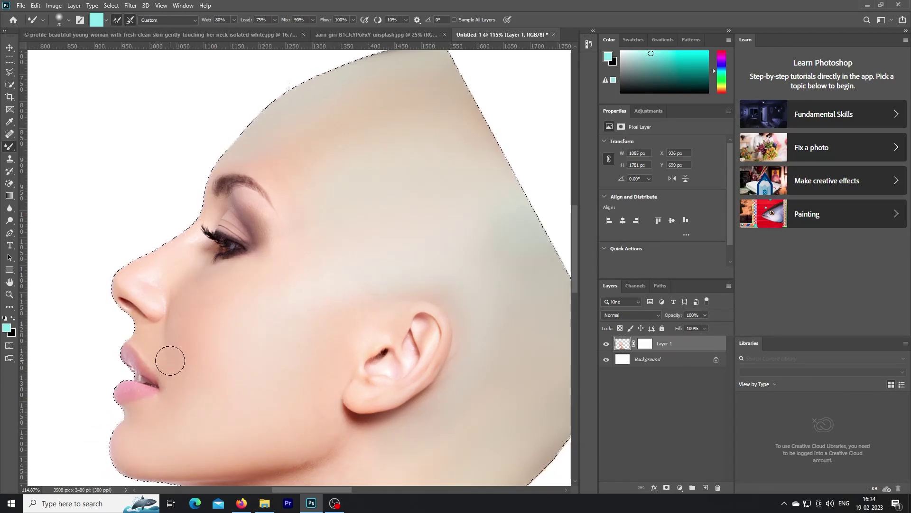
key(bracketleft)
drag(175, 333, 194, 341)
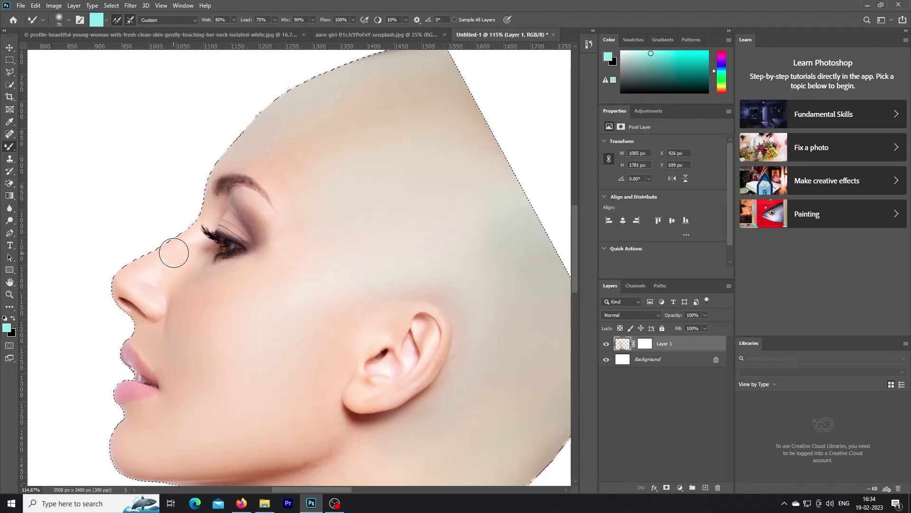
drag(126, 270, 147, 284)
key(bracketleft)
key(bracketleft)
key(bracketleft)
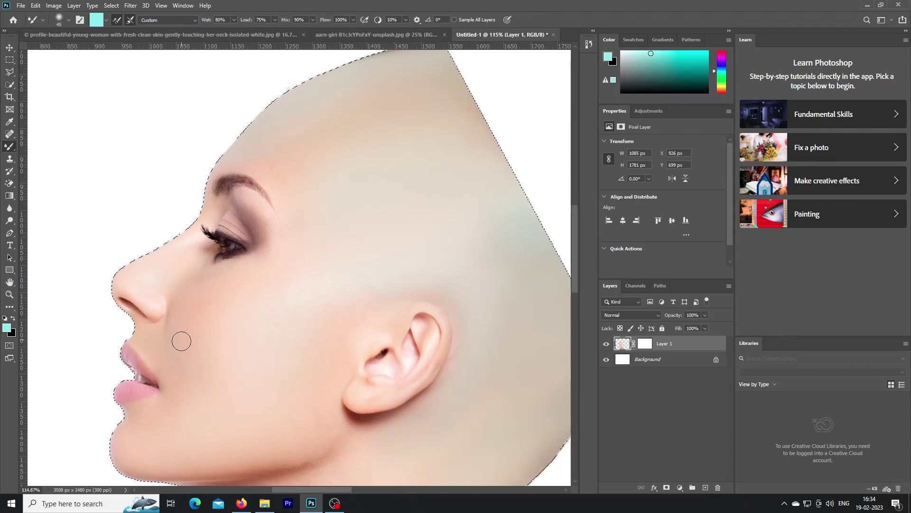
Refine the nose edge with a tiny brush, deselect, and bring up the aarn-giri lotus photo.
scroll(214, 355, up, 1)
scroll(214, 355, up, 2)
scroll(204, 332, up, 2)
key(bracketleft)
key(bracketleft)
key(bracketleft)
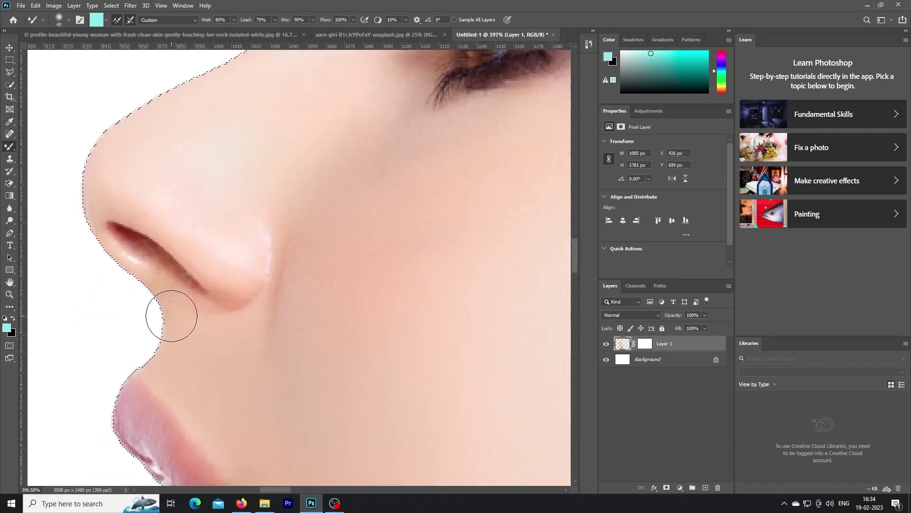
key(bracketleft)
key(bracketleft)
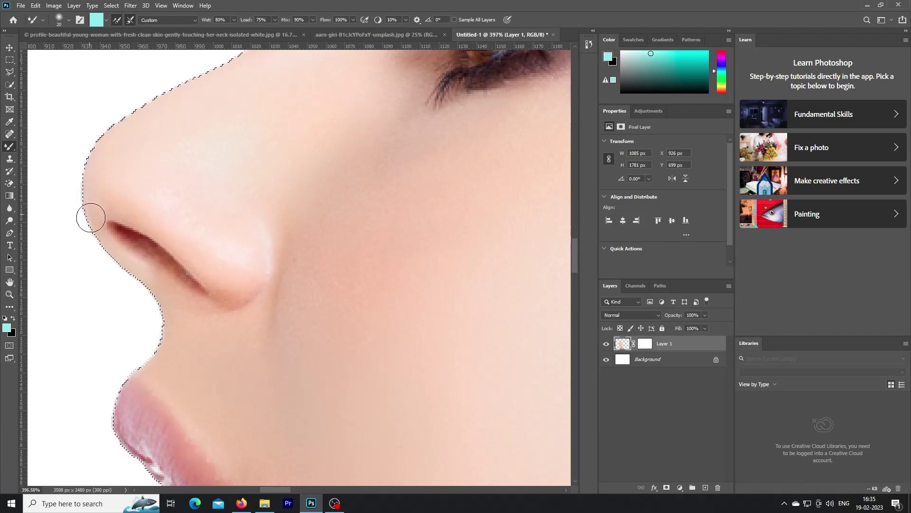
scroll(178, 260, down, 3)
scroll(178, 261, down, 2)
scroll(189, 271, down, 1)
scroll(209, 284, down, 2)
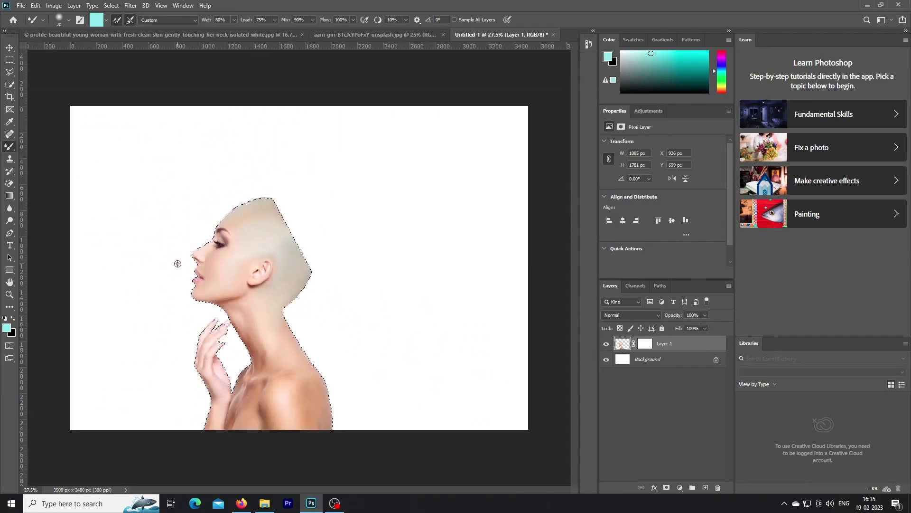
key(ctrl+d)
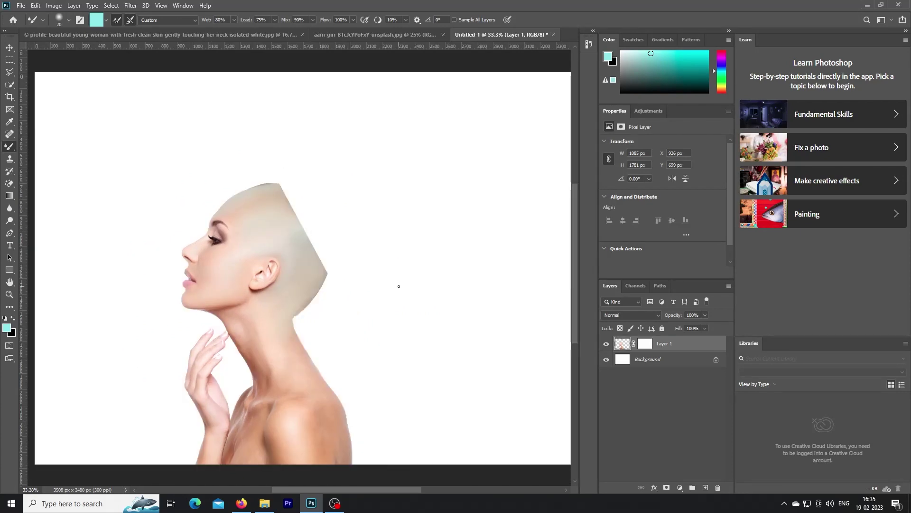
click(383, 36)
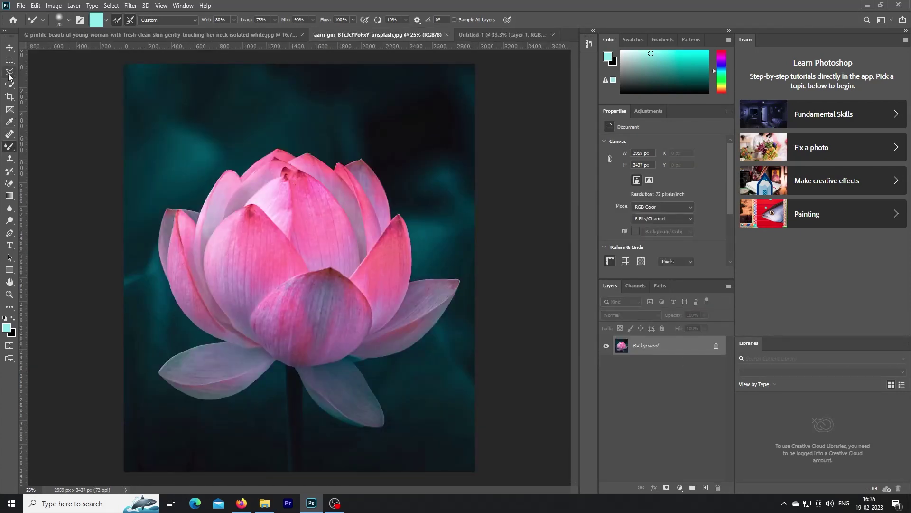
Start a Pen path on the lotus, curving it along the left petal and top petal tips.
click(10, 233)
scroll(268, 281, up, 1)
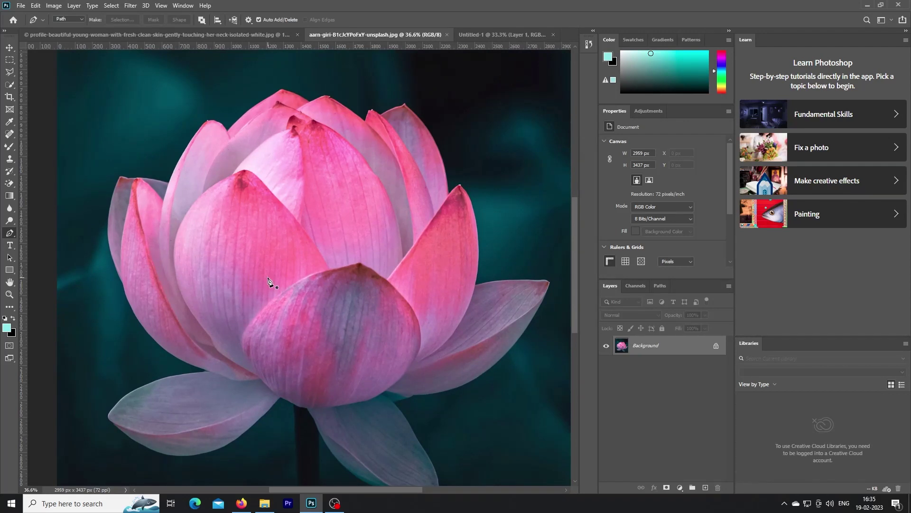
scroll(328, 313, up, 1)
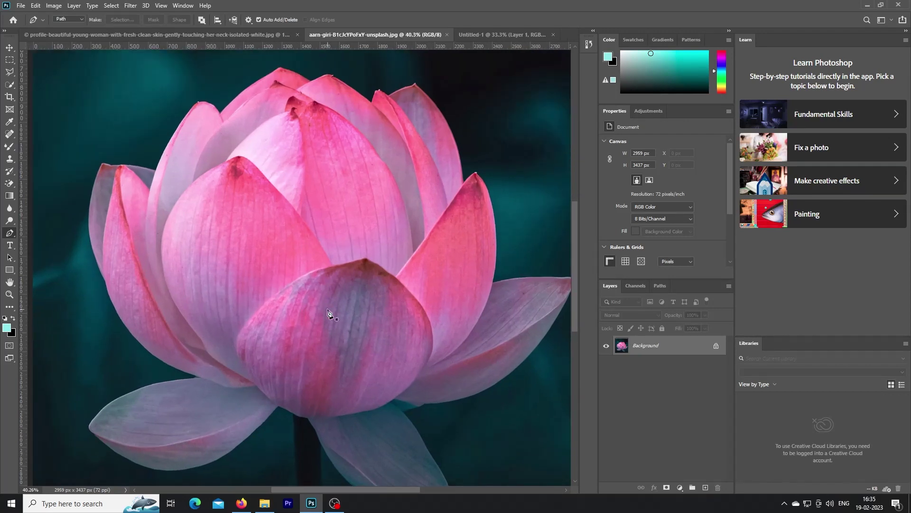
click(255, 385)
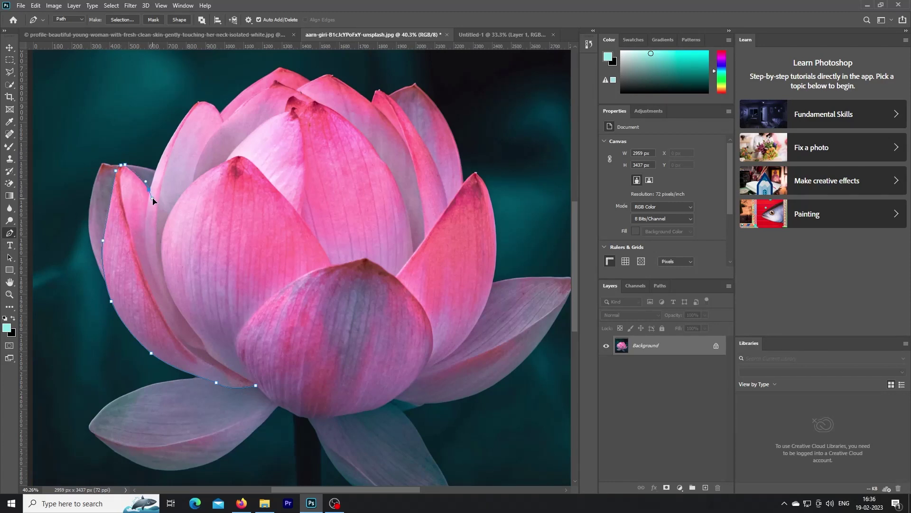
drag(184, 118, 209, 83)
alt+click(210, 103)
drag(268, 77, 273, 71)
drag(322, 90, 323, 93)
Trace the right and lower petal edges back to the start and load the path as a selection.
drag(463, 184, 468, 252)
drag(497, 239, 498, 295)
drag(468, 337, 448, 355)
drag(392, 384, 391, 385)
click(388, 401)
mouse_move(335, 416)
mouse_down()
mouse_move(305, 420)
mouse_move(270, 399)
mouse_up()
key(ctrl+Return)
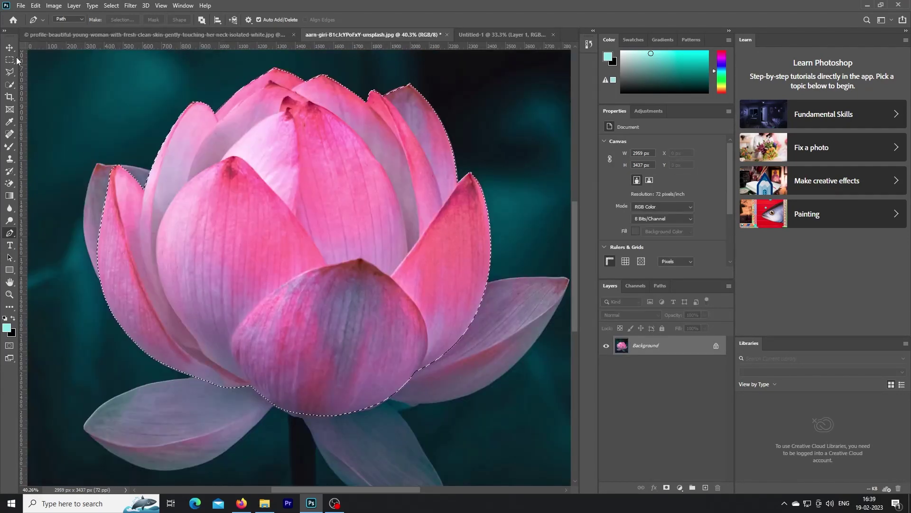
Drag the cut lotus into the portrait, turn it onto its side and position it on the head.
key(v)
mouse_move(332, 325)
mouse_down()
mouse_move(468, 87)
mouse_move(316, 315)
mouse_up()
key(ctrl+t)
drag(475, 402, 195, 424)
drag(252, 256, 336, 205)
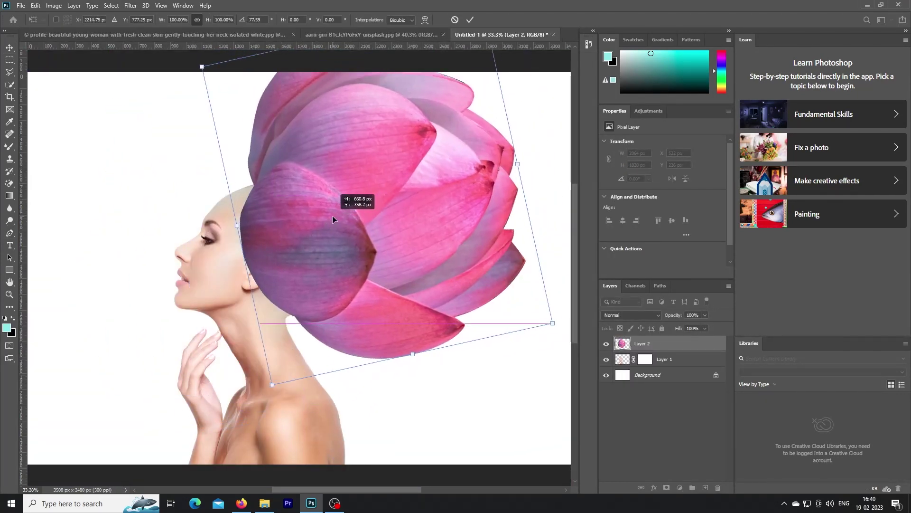
drag(285, 370, 301, 385)
drag(303, 266, 338, 230)
drag(304, 379, 303, 393)
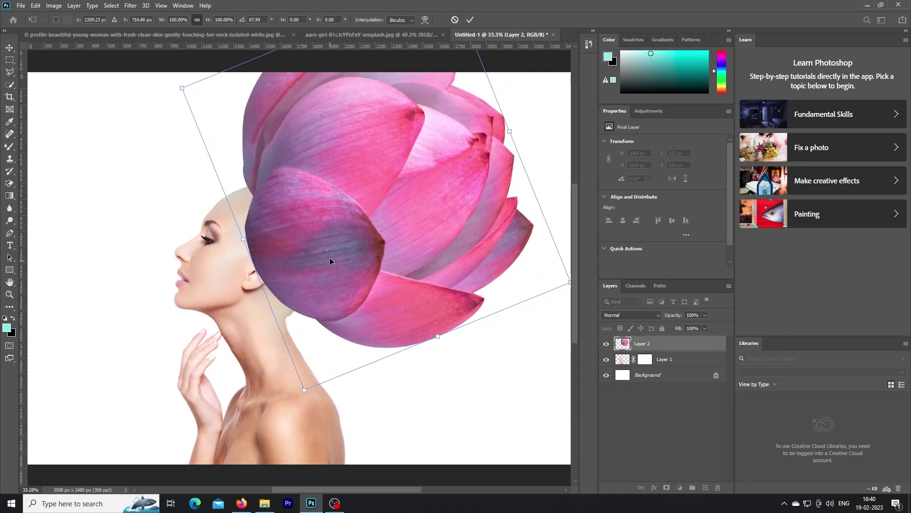
drag(329, 258, 346, 230)
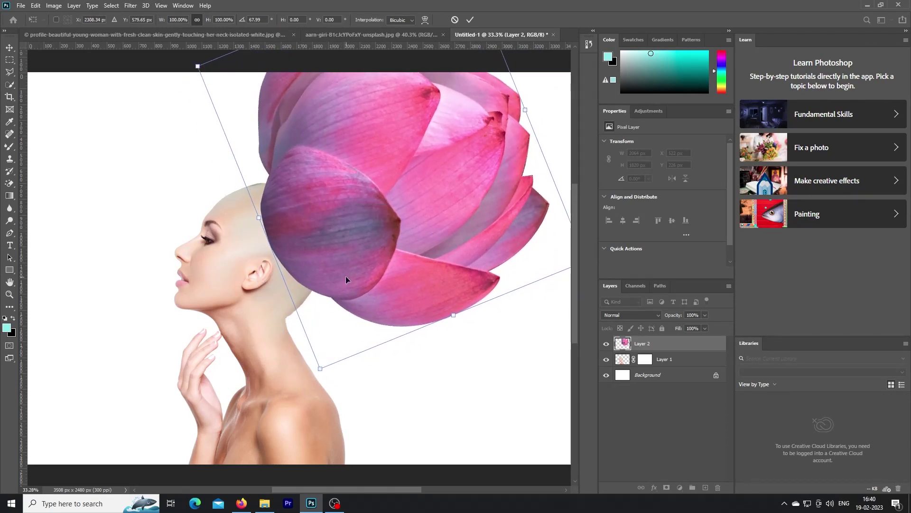
scroll(345, 276, down, 2)
click(469, 19)
Nudge the lotus down toward the head and squash it vertically.
click(262, 380)
key(ctrl+t)
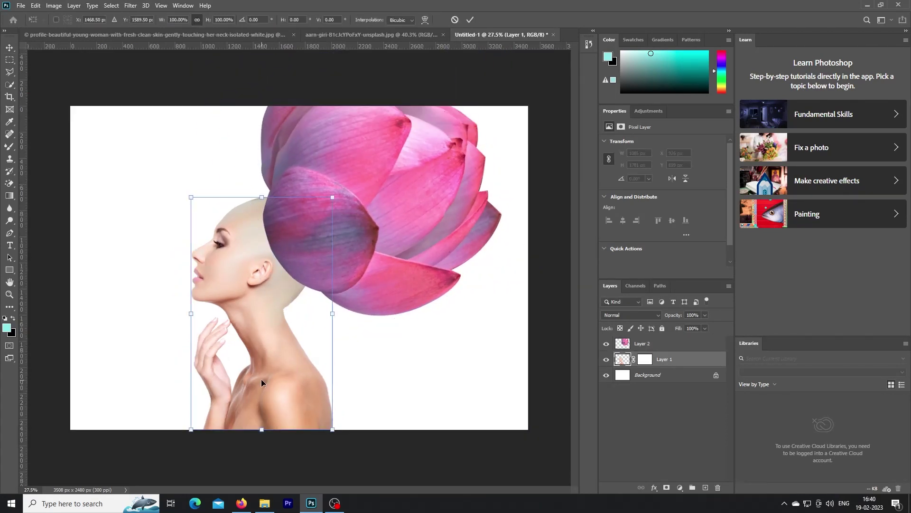
key(Return)
drag(331, 206, 322, 220)
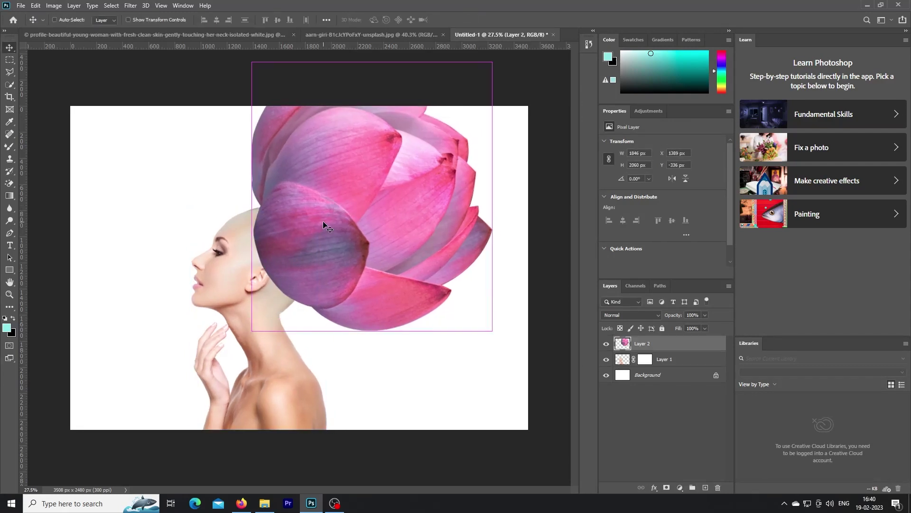
key(ctrl+t)
drag(371, 61, 371, 99)
drag(371, 331, 371, 296)
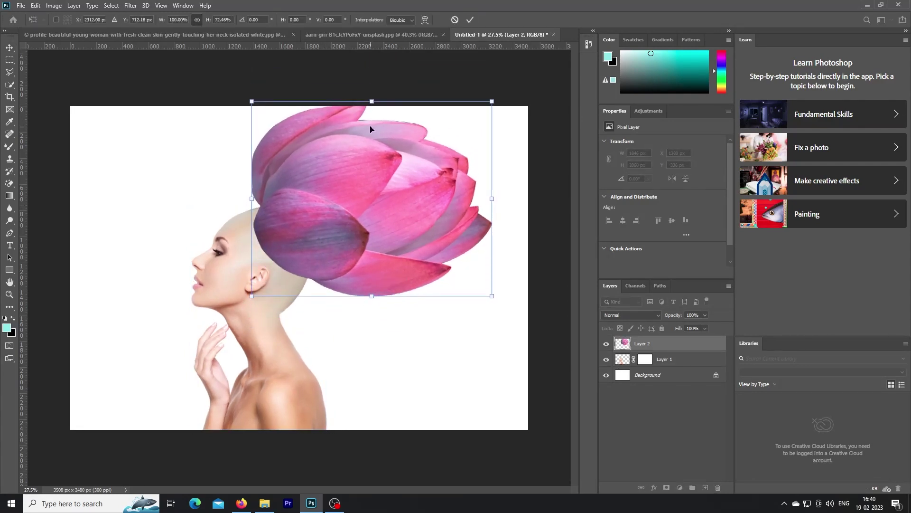
drag(371, 100, 373, 118)
Tilt and shrink the lotus behind the head, apply it, and return to the lotus photo.
drag(329, 199, 335, 212)
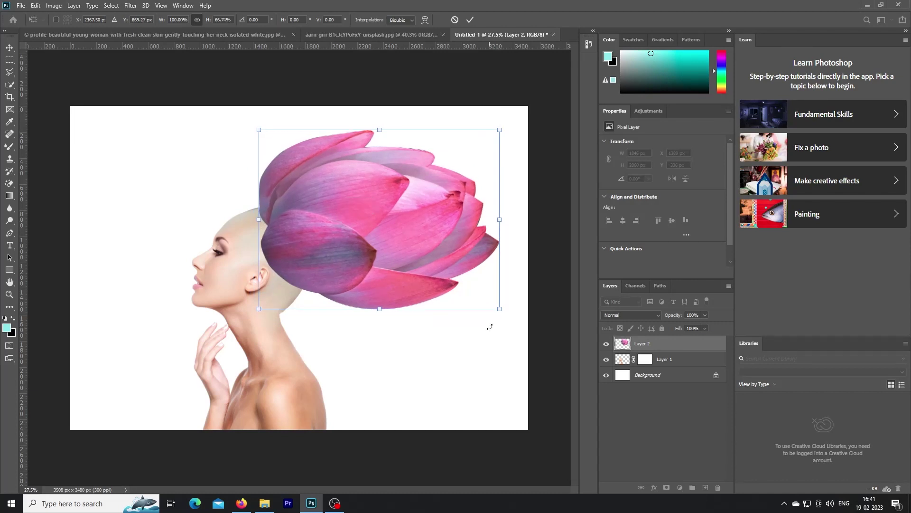
drag(489, 326, 490, 319)
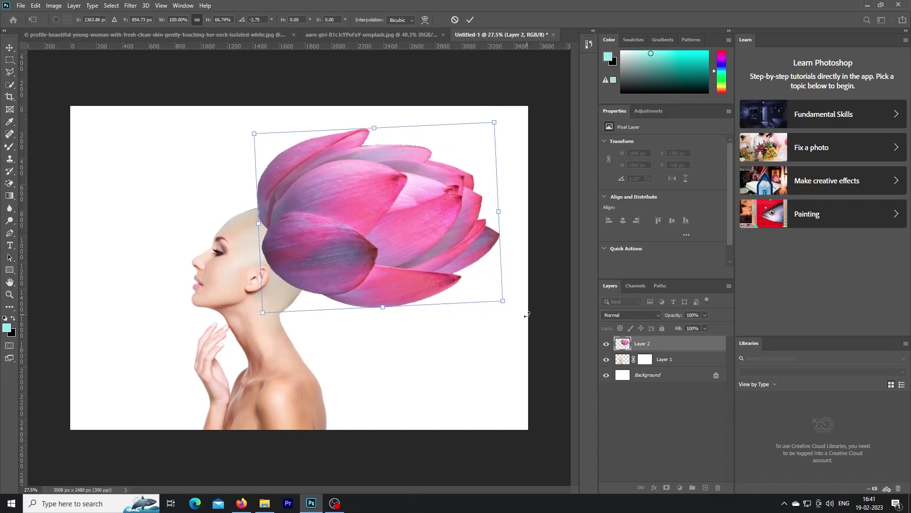
drag(303, 242, 332, 249)
drag(504, 296, 509, 284)
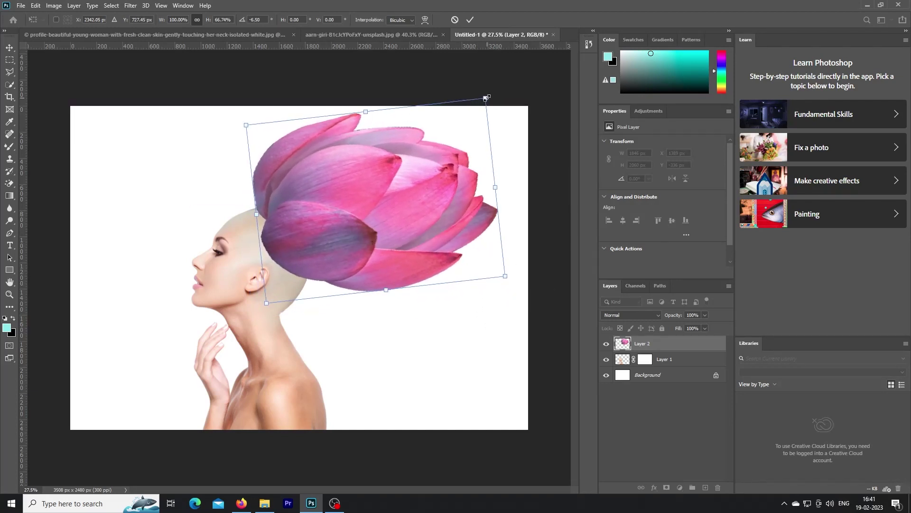
drag(485, 98, 456, 124)
drag(290, 230, 295, 236)
drag(487, 309, 491, 301)
drag(332, 257, 333, 251)
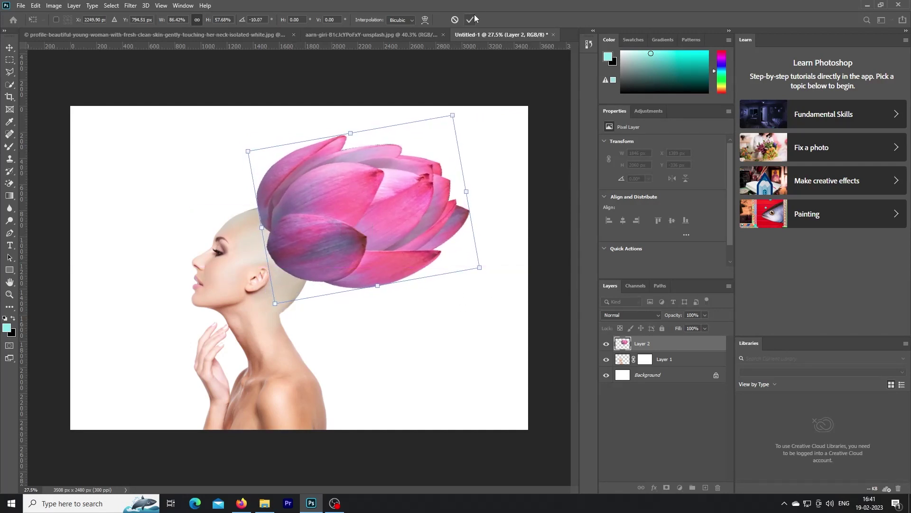
click(470, 20)
click(385, 36)
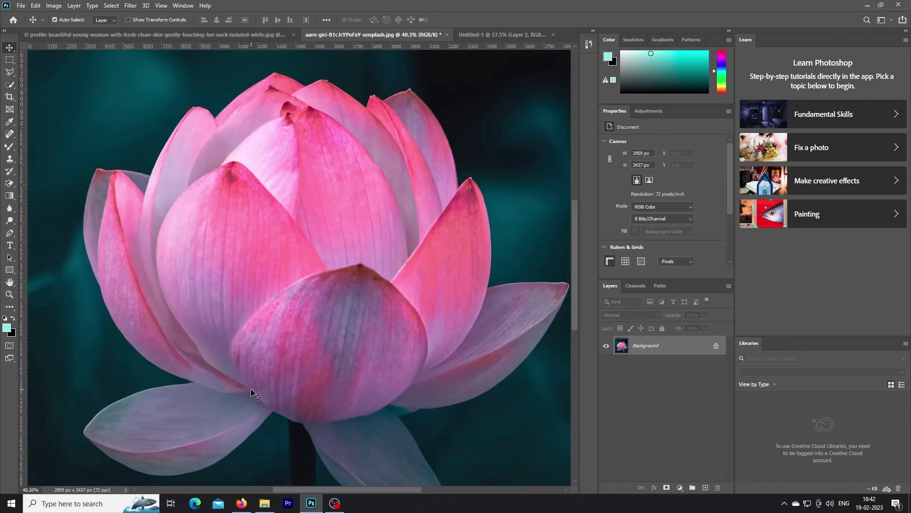
Trace the lotus's left outer petal with Pen corner and curved anchors up to its tip and back.
key(p)
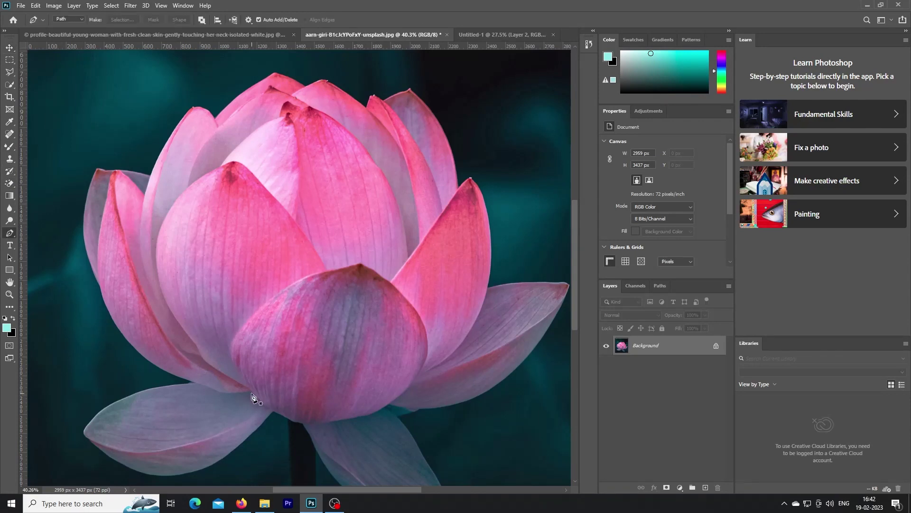
click(250, 391)
alt+click(203, 383)
drag(126, 339, 105, 308)
alt+click(126, 339)
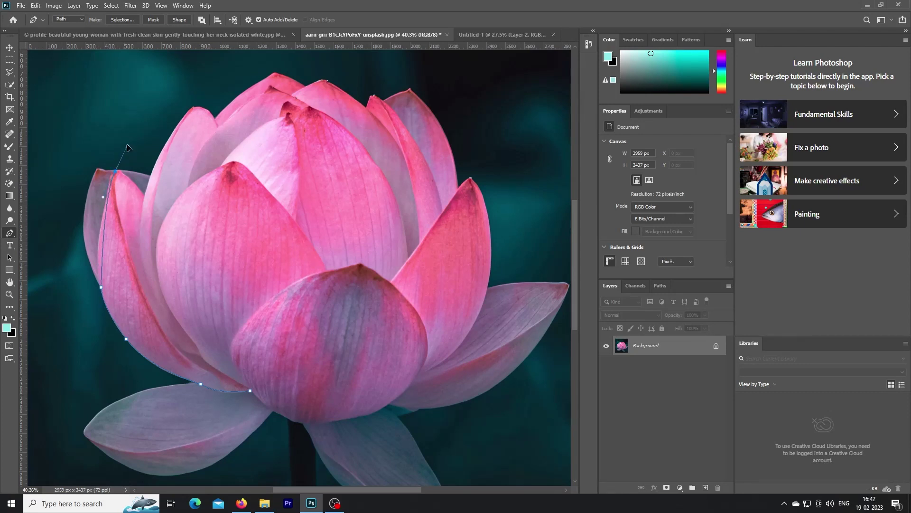
mouse_move(115, 171)
mouse_down()
mouse_move(139, 96)
mouse_move(142, 106)
mouse_up()
alt+click(115, 170)
drag(145, 194, 151, 205)
mouse_move(196, 345)
mouse_down()
mouse_move(251, 403)
mouse_move(261, 401)
mouse_up()
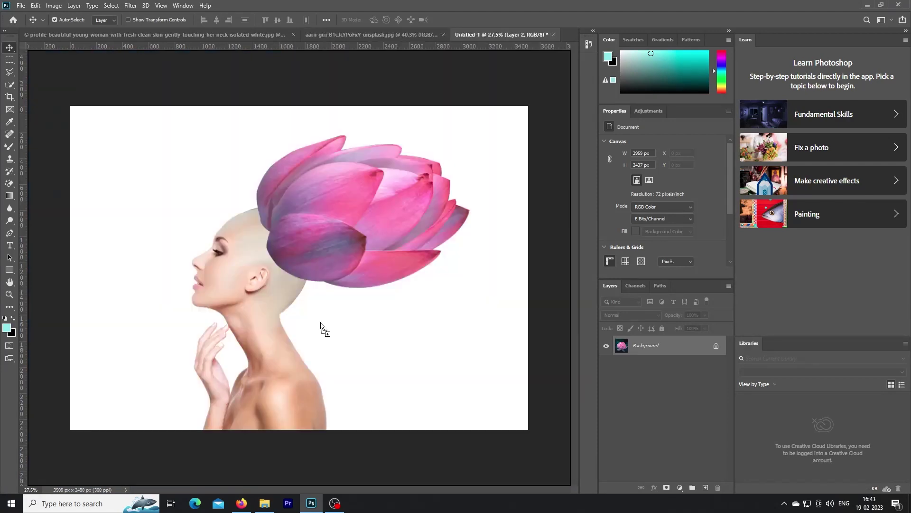
Place the petal layer beneath the lotus layer and flip the petal vertically.
drag(688, 368, 688, 370)
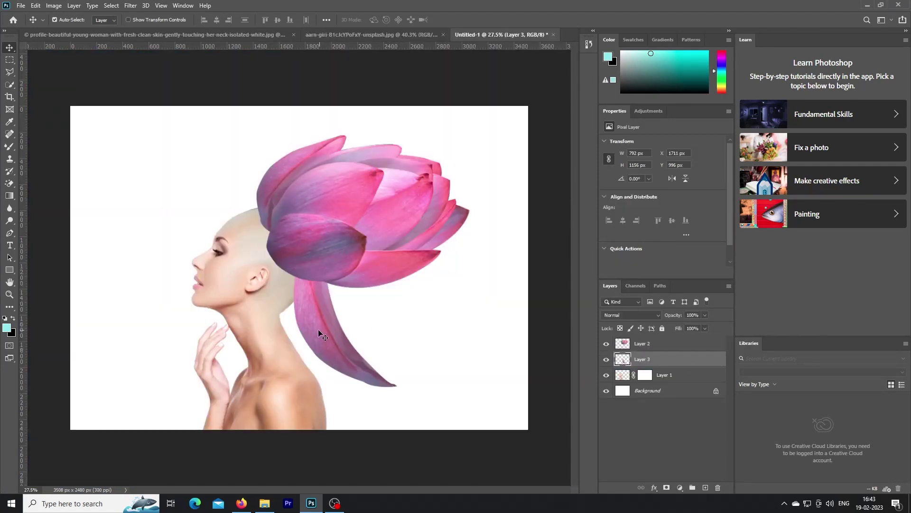
drag(319, 334, 331, 376)
key(ctrl+t)
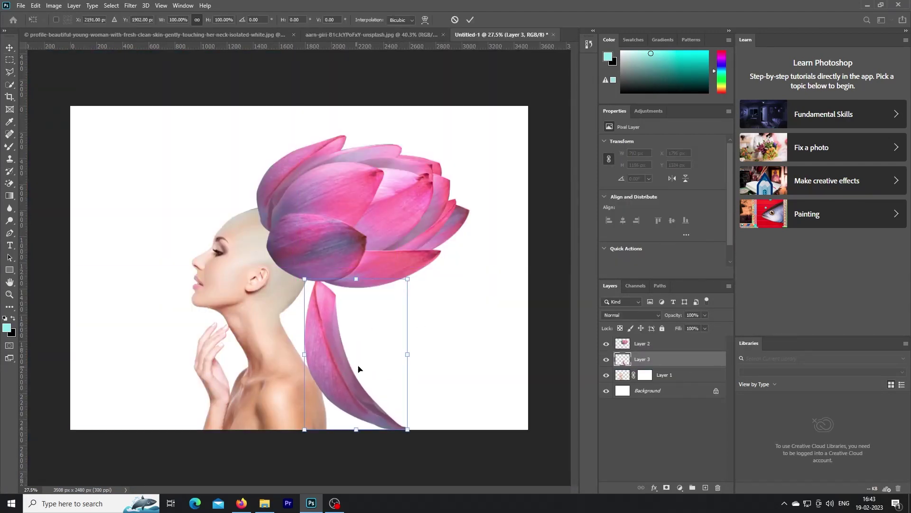
right_click(339, 360)
click(361, 355)
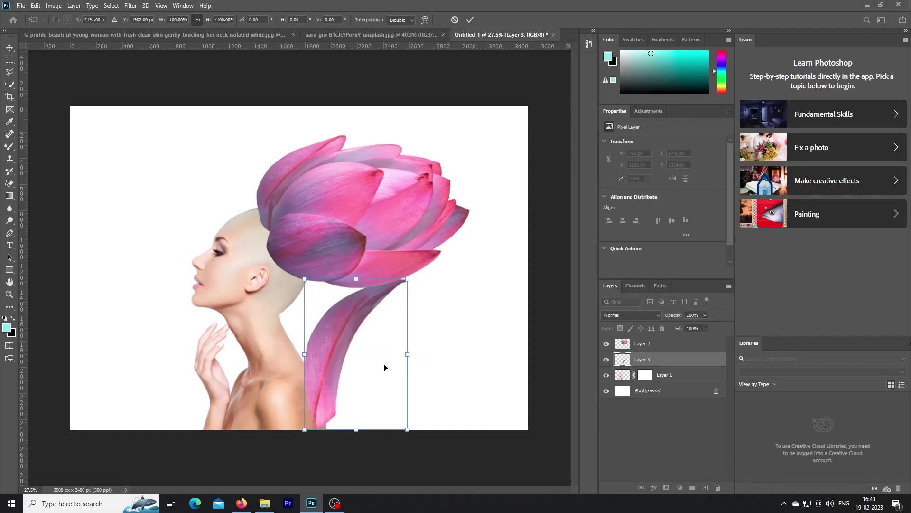
Rotate and scale the flipped petal up under the flower, apply it, and select its layer.
drag(414, 366, 323, 435)
drag(369, 395, 376, 300)
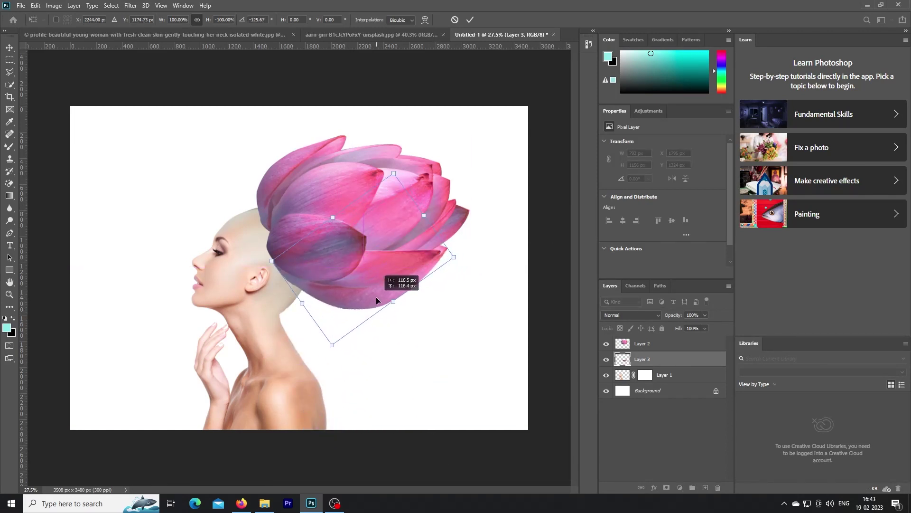
drag(425, 216, 419, 231)
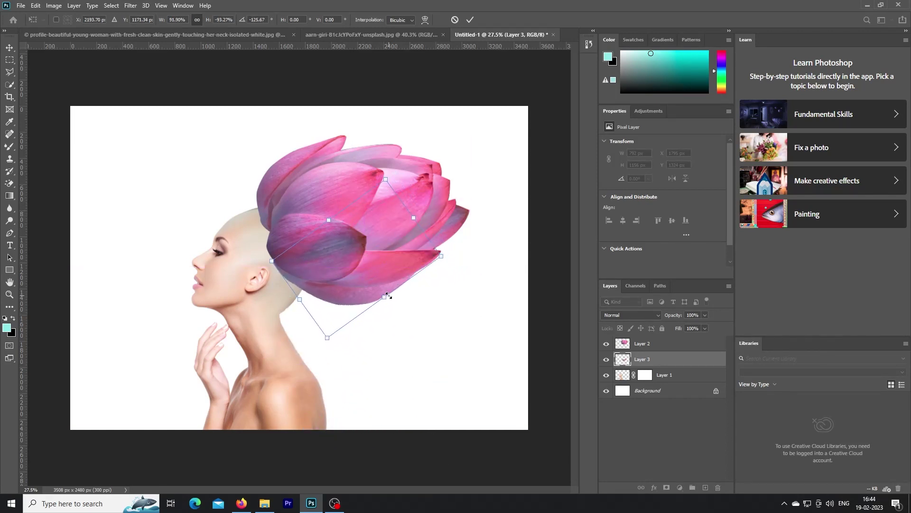
drag(348, 292, 343, 302)
key(Return)
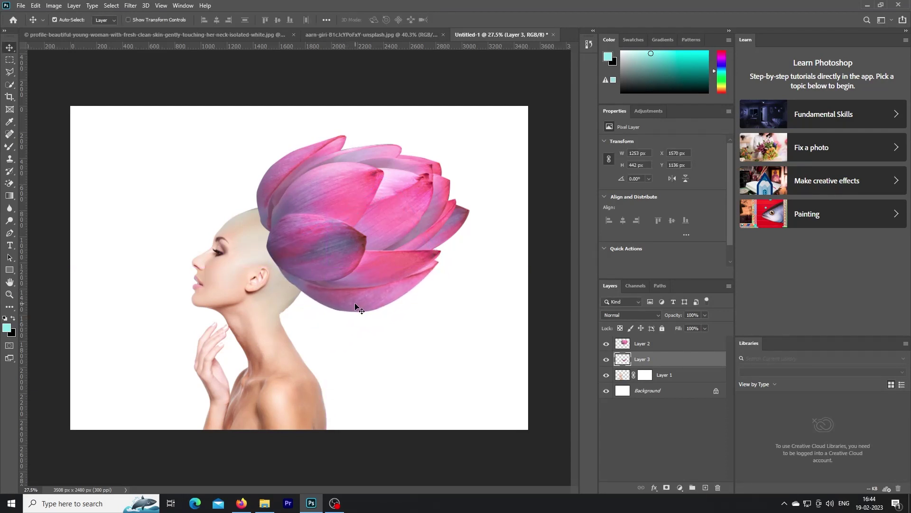
click(642, 343)
Merge the petal layer with the flower layer.
shift+click(644, 359)
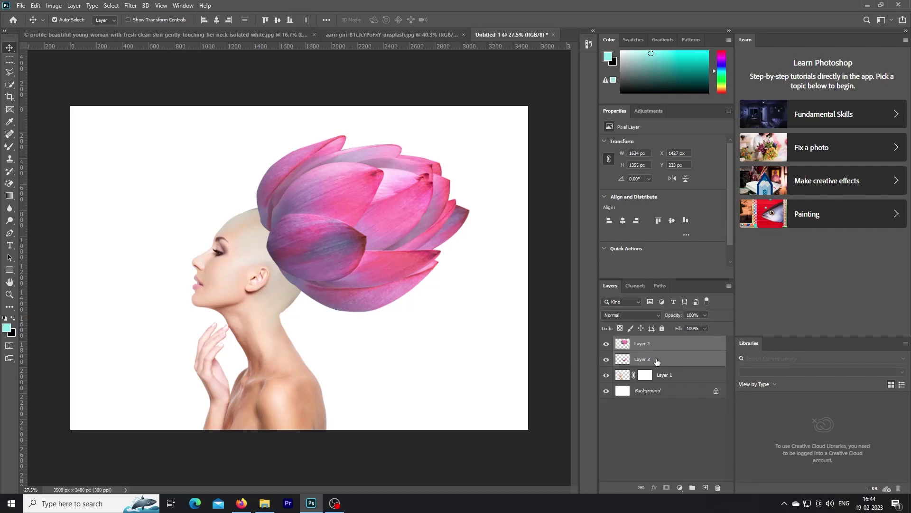
right_click(644, 359)
click(678, 344)
Squash the flower slightly, nudge it down-right, then enlarge it a little from its corner.
key(ctrl+t)
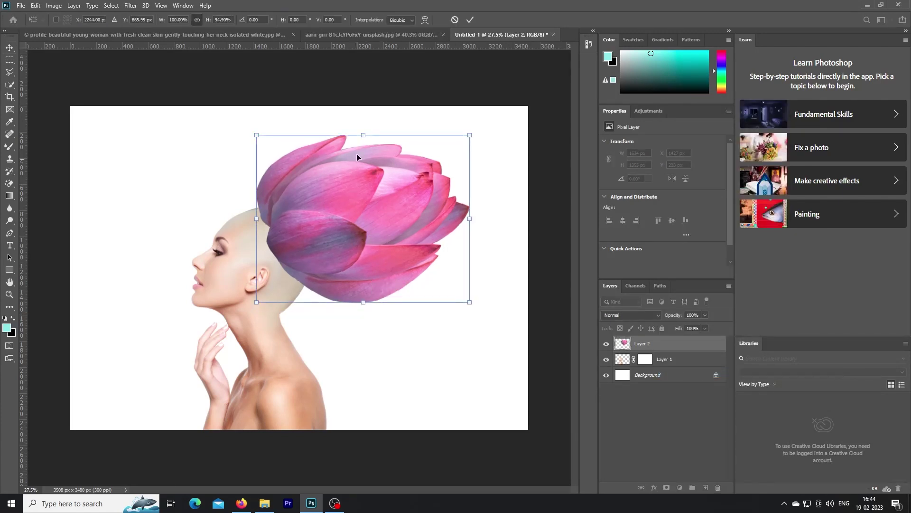
drag(363, 135, 365, 138)
drag(325, 242, 359, 297)
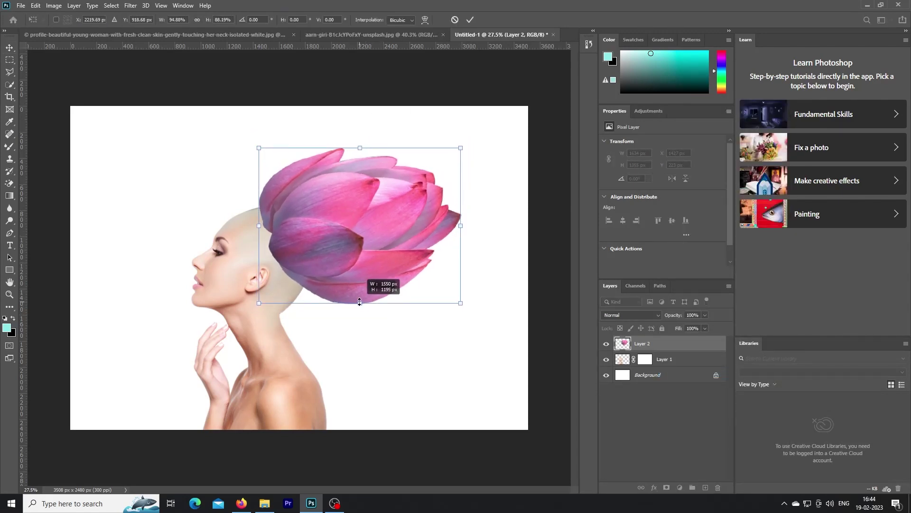
click(470, 20)
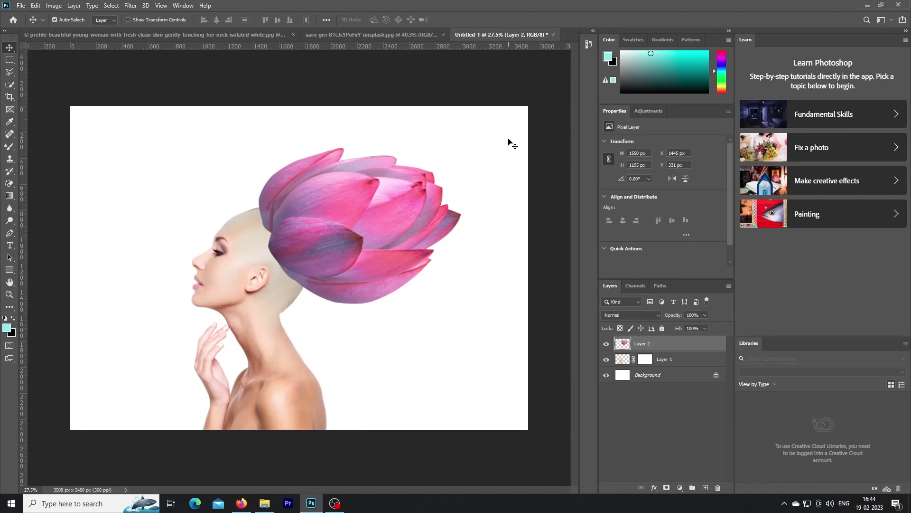
key(ctrl+t)
drag(462, 147, 463, 143)
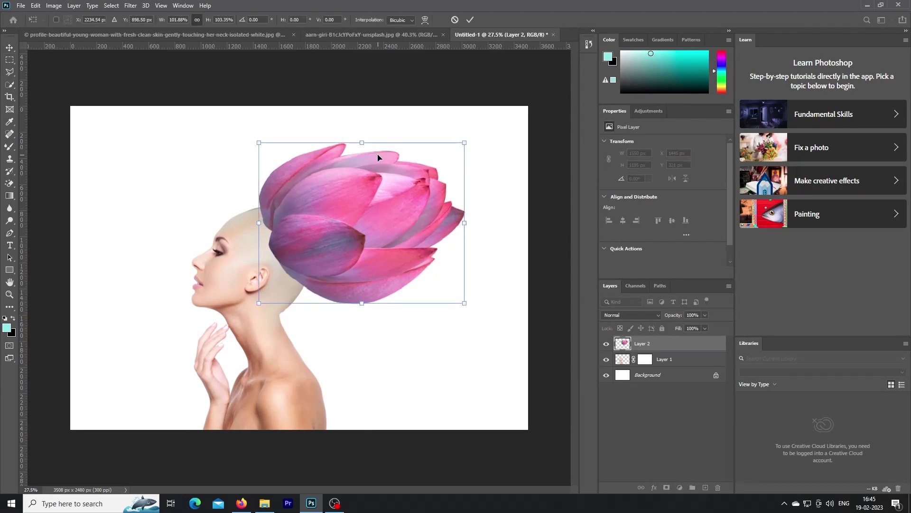
click(470, 20)
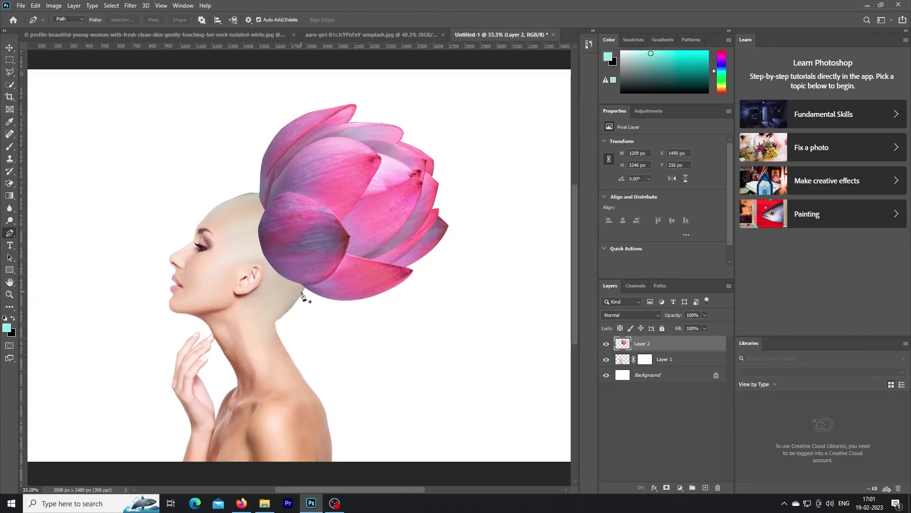
click(301, 282)
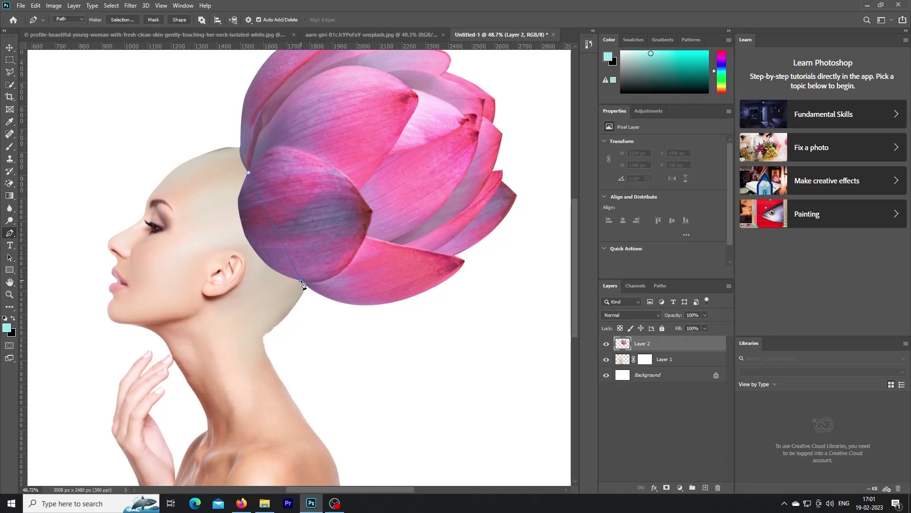
drag(331, 302, 338, 321)
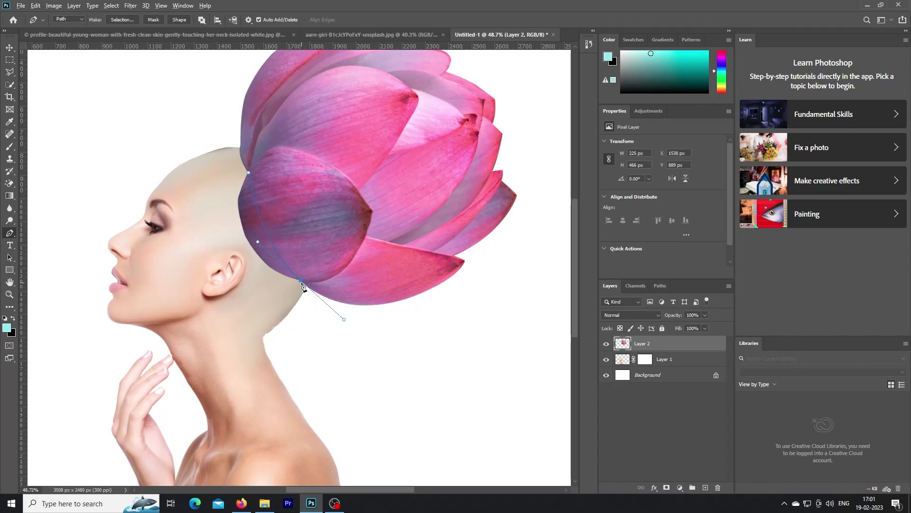
click(232, 295)
click(226, 188)
click(248, 173)
key(ctrl+Return)
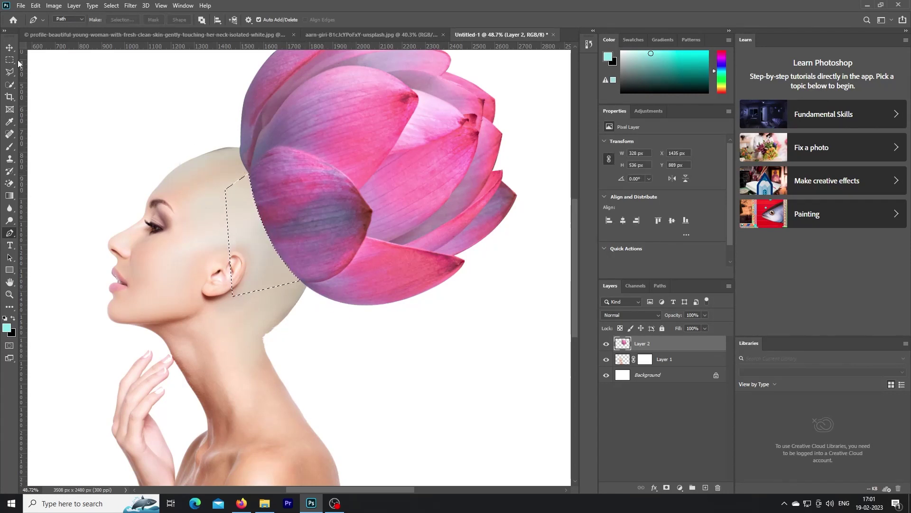
click(9, 47)
key(ctrl+d)
scroll(313, 304, down, 2)
scroll(332, 275, down, 2)
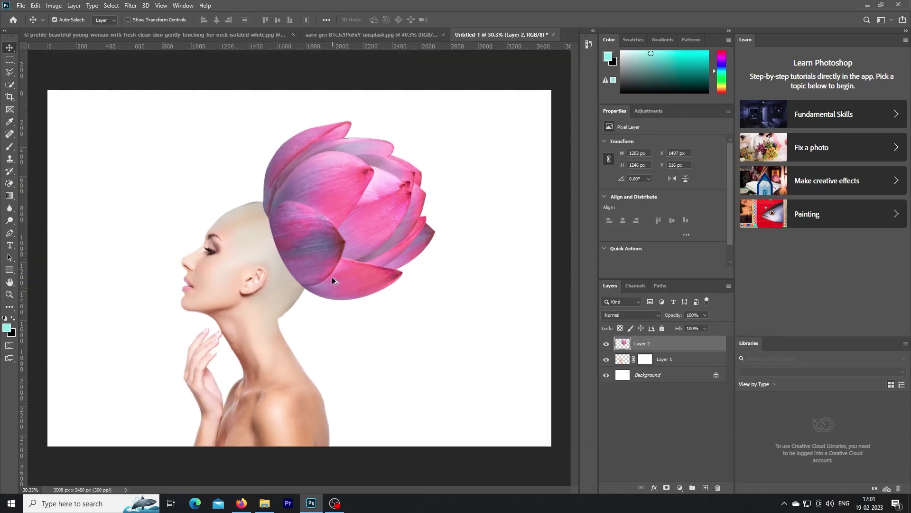
scroll(332, 280, down, 1)
scroll(332, 280, up, 2)
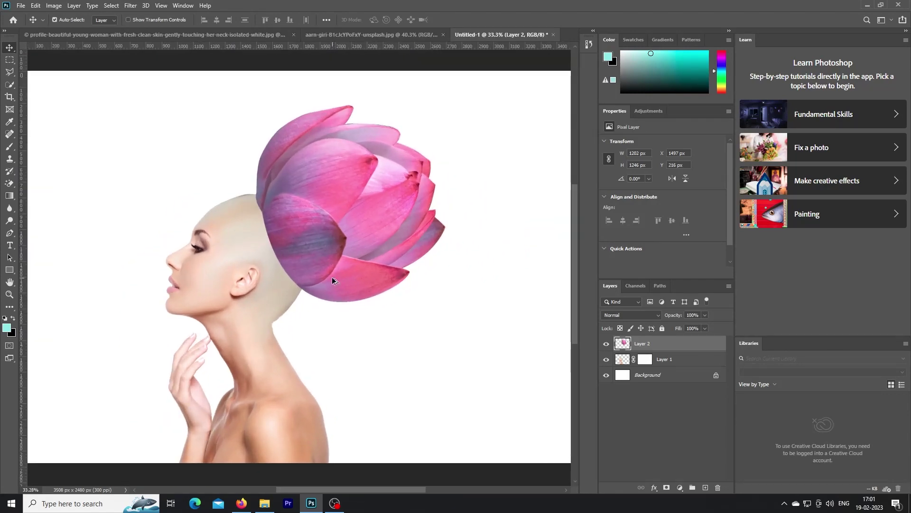
Revert the lotus photo to its original state and start a pen outline on the front petal.
click(342, 34)
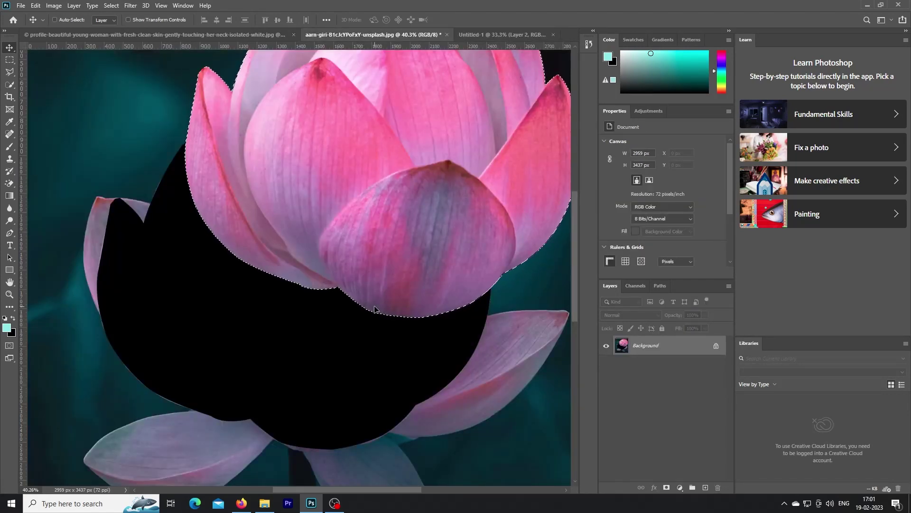
key(ctrl+z)
key(ctrl+d)
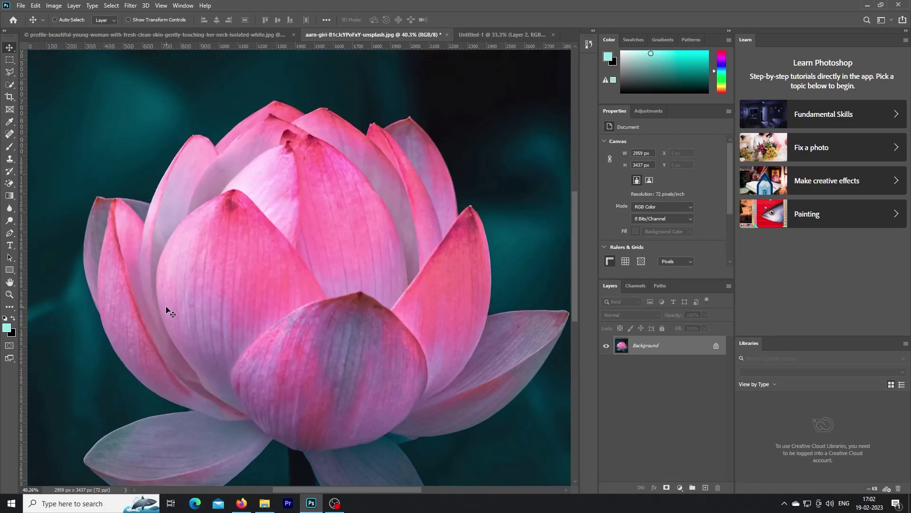
click(9, 232)
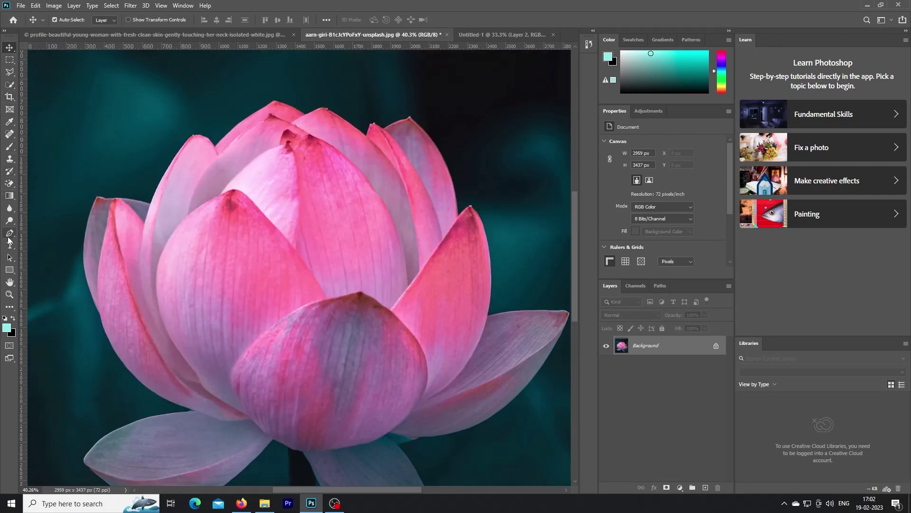
click(293, 449)
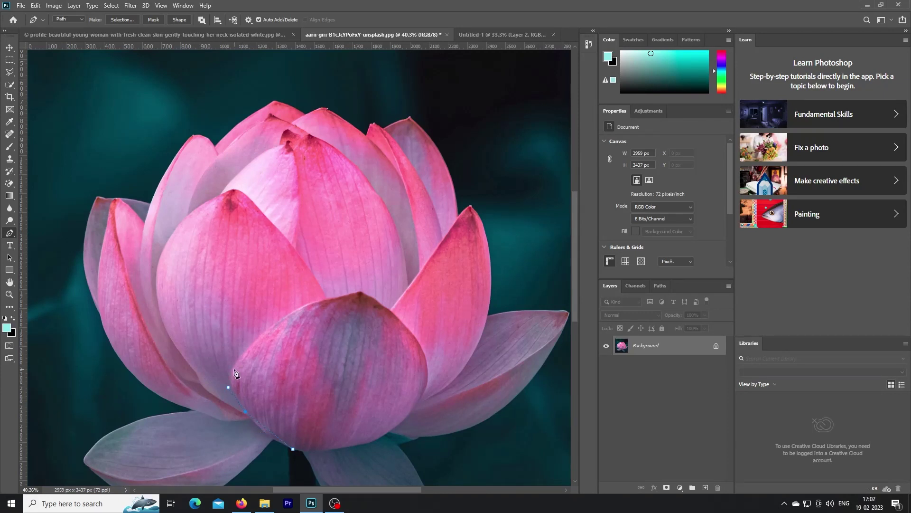
key(ctrl+z)
key(ctrl+z)
key(ctrl+z)
click(253, 420)
Curve the outline up the petal's left side to a sharp anchor at its top tip.
drag(257, 432, 253, 413)
drag(234, 391, 229, 380)
drag(251, 350, 234, 372)
drag(234, 363, 242, 356)
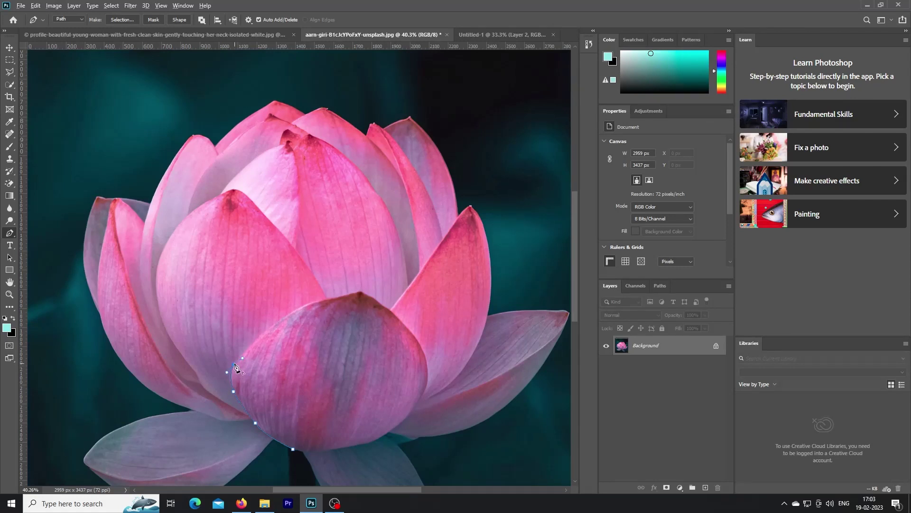
mouse_move(289, 313)
mouse_down()
mouse_move(273, 324)
mouse_move(323, 301)
mouse_up()
alt+click(273, 325)
Trace down the petal's right side and bottom, close the path and make it a selection.
click(435, 358)
alt+click(411, 332)
drag(428, 370, 427, 385)
drag(387, 449, 387, 440)
drag(351, 446, 313, 451)
key(ctrl+Return)
Move the selected petal into the portrait and rotate it onto the back of the head.
key(v)
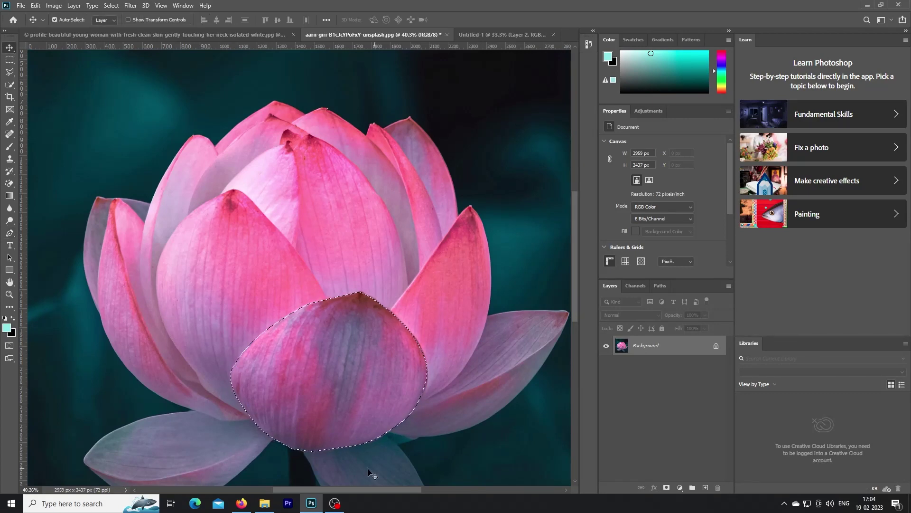
drag(334, 395, 302, 237)
key(ctrl+t)
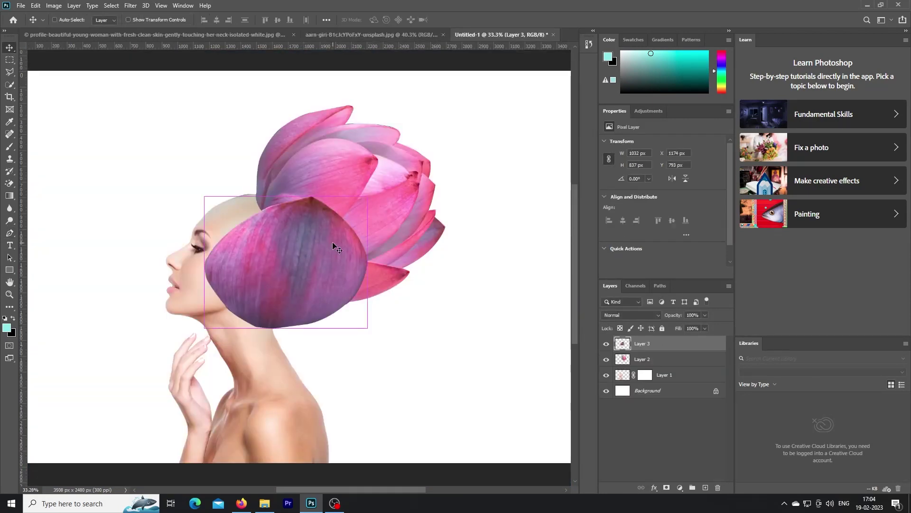
mouse_move(356, 347)
mouse_down()
mouse_move(335, 360)
mouse_move(365, 278)
mouse_up()
drag(253, 291, 338, 229)
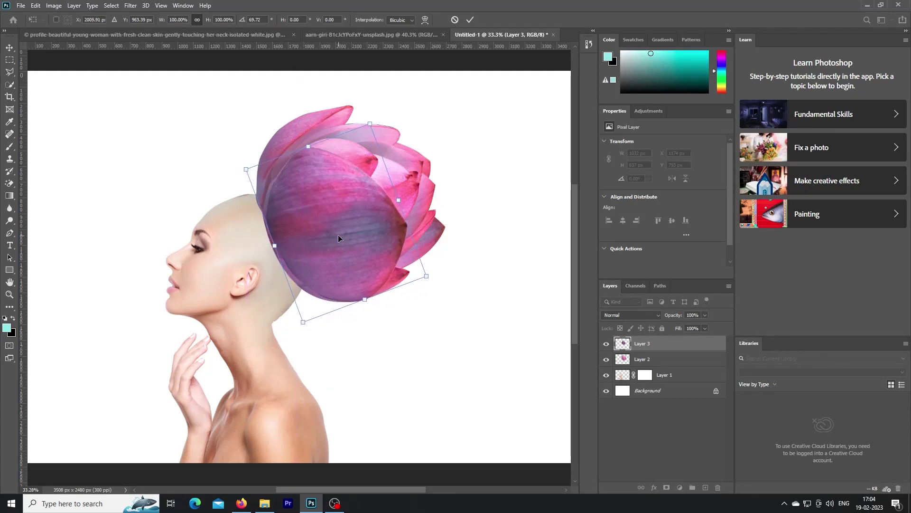
drag(440, 284, 451, 303)
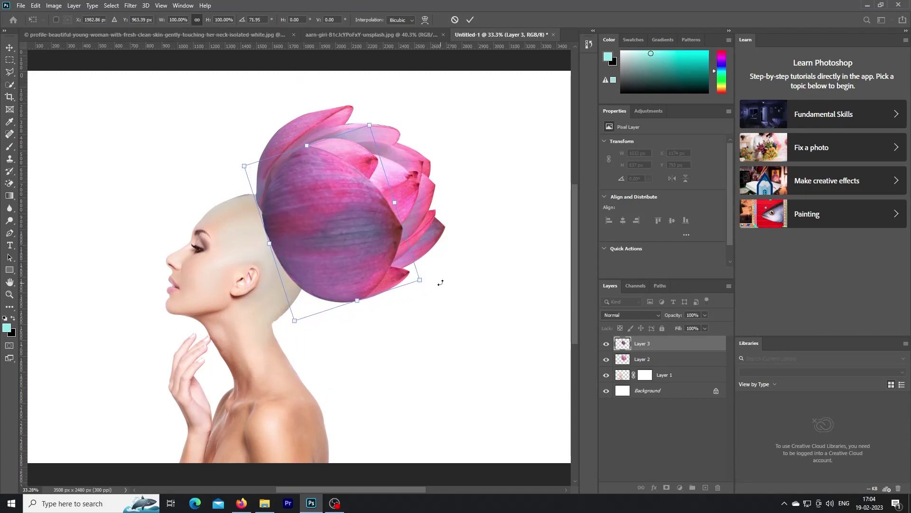
Warp the petal so its edges curve around the head, and apply the shape.
right_click(354, 223)
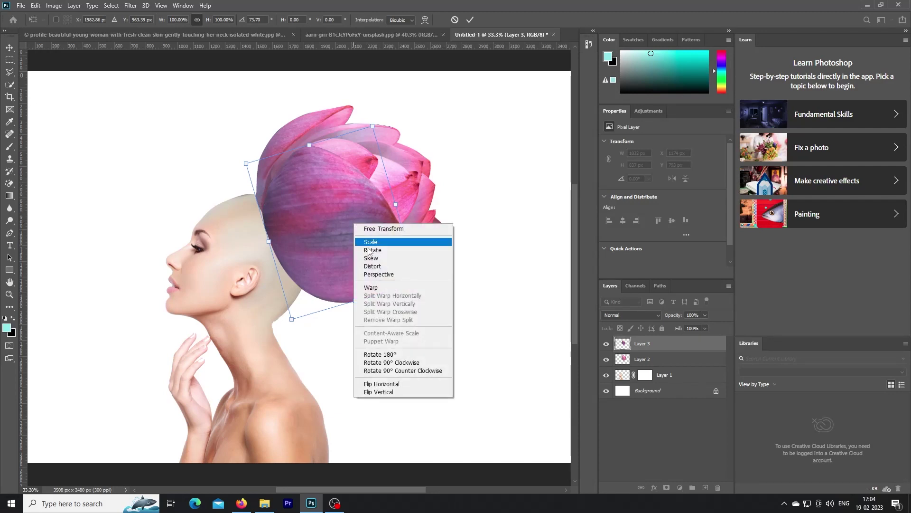
click(379, 291)
mouse_move(388, 230)
mouse_down()
mouse_move(408, 212)
mouse_move(405, 197)
mouse_move(344, 278)
mouse_up()
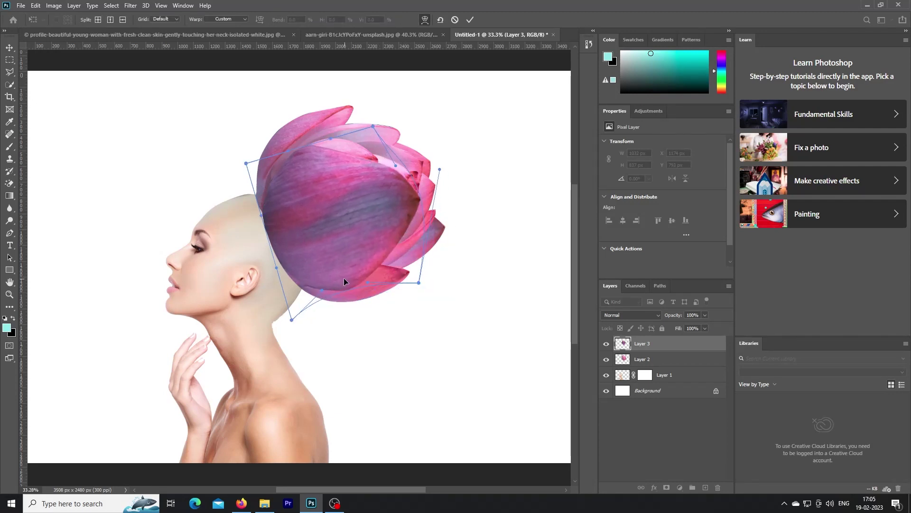
drag(317, 163, 298, 166)
mouse_move(418, 203)
mouse_down()
mouse_move(383, 221)
mouse_move(416, 203)
mouse_move(337, 207)
mouse_move(327, 238)
mouse_move(404, 250)
mouse_move(413, 212)
mouse_up()
mouse_move(309, 173)
mouse_down()
mouse_move(321, 166)
mouse_move(273, 192)
mouse_move(324, 277)
mouse_up()
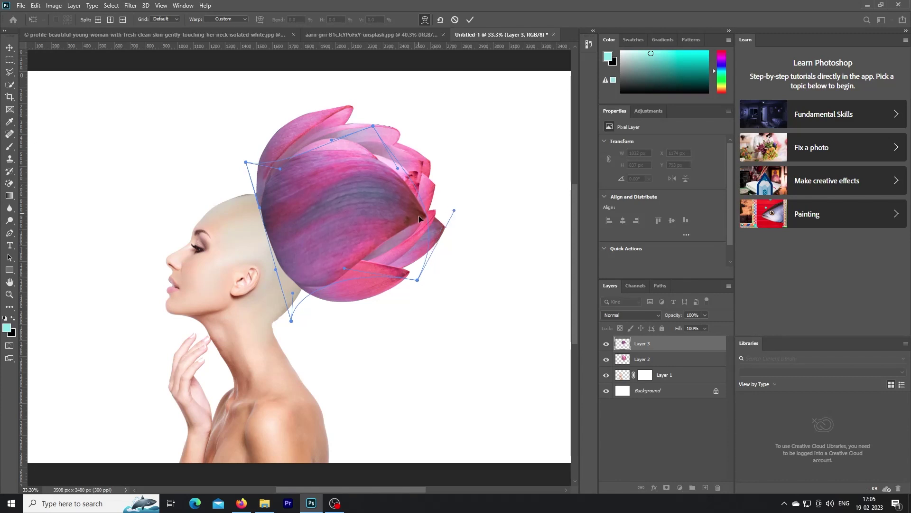
drag(418, 215, 437, 236)
key(Return)
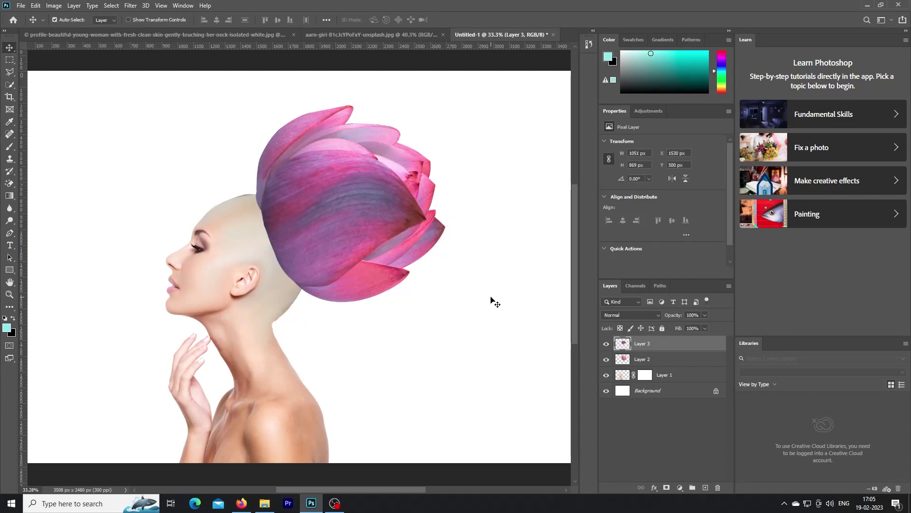
Warp the petal again, lifting its upper area slightly.
key(ctrl+t)
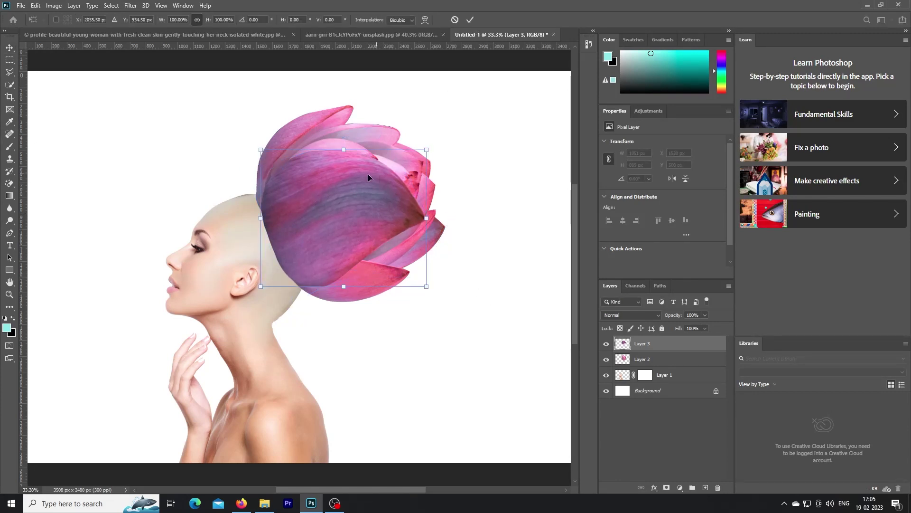
right_click(339, 165)
click(365, 233)
drag(374, 164, 373, 158)
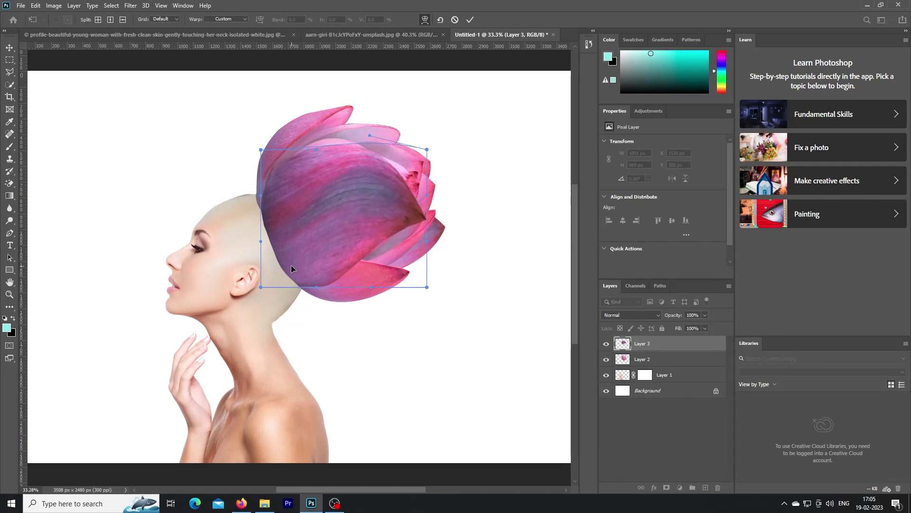
click(471, 20)
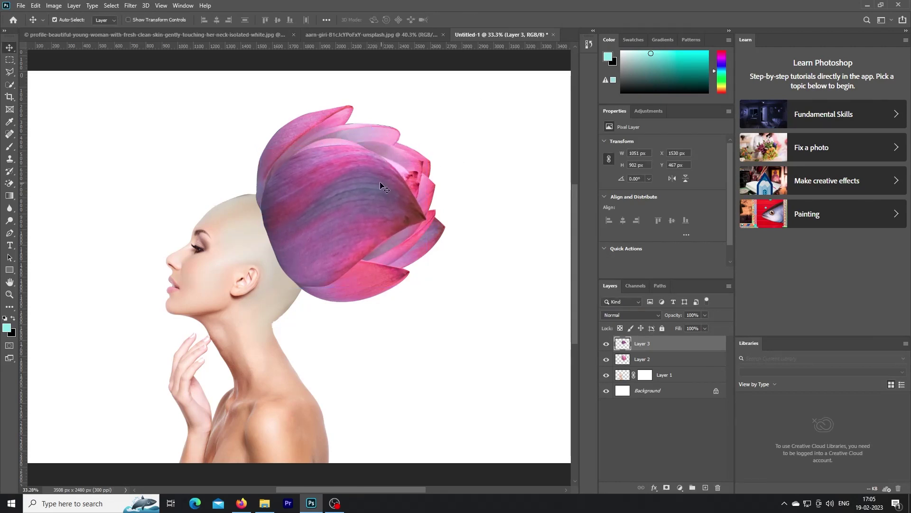
Merge Layer 2 and Layer 3 into one flower layer.
ctrl+click(638, 360)
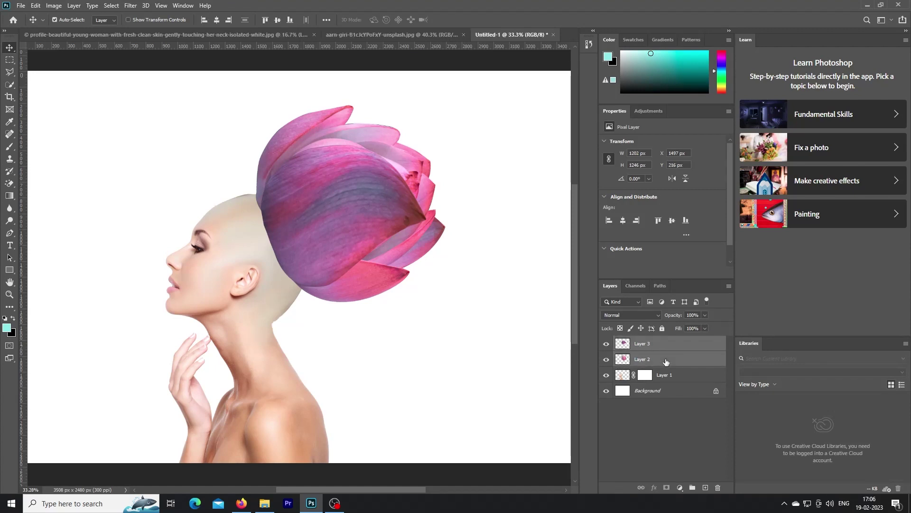
right_click(664, 359)
click(705, 374)
Tilt the merged flower and shift it left until it sits nearly level on the head.
key(ctrl+t)
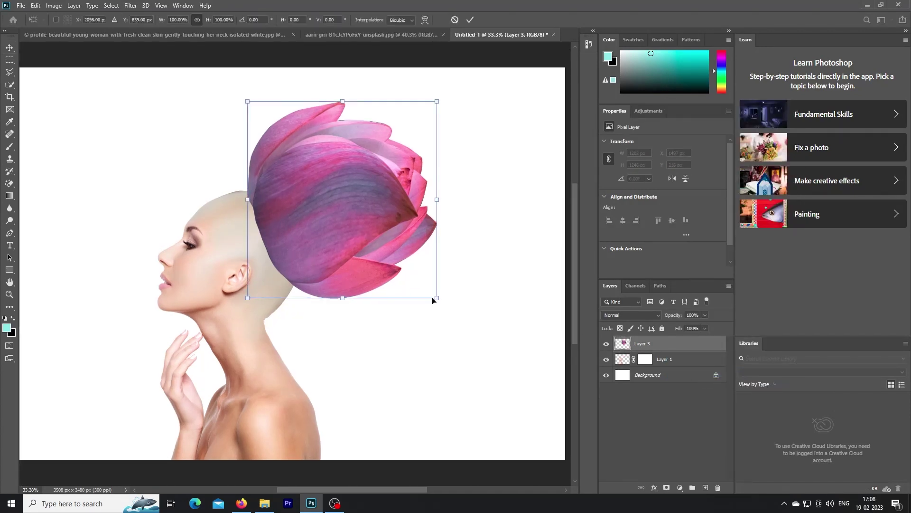
drag(435, 302, 474, 289)
drag(360, 219, 356, 220)
drag(441, 300, 443, 296)
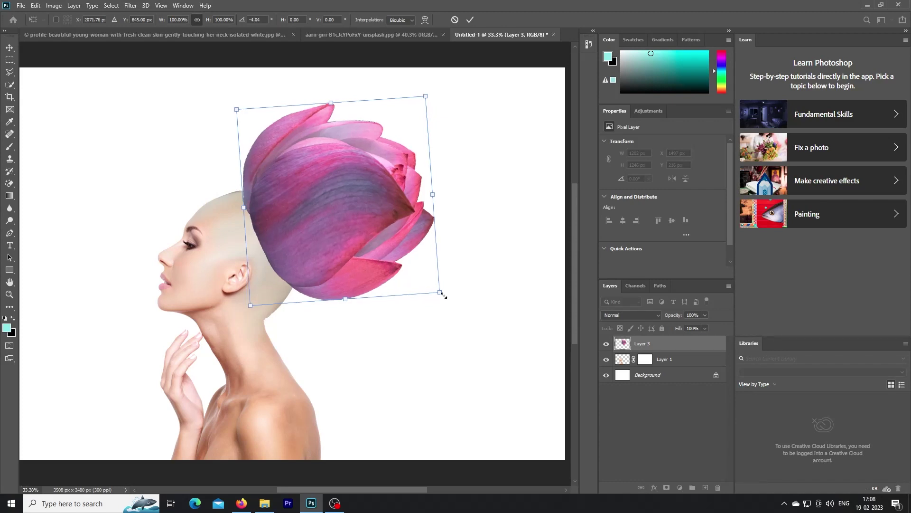
drag(343, 221, 339, 222)
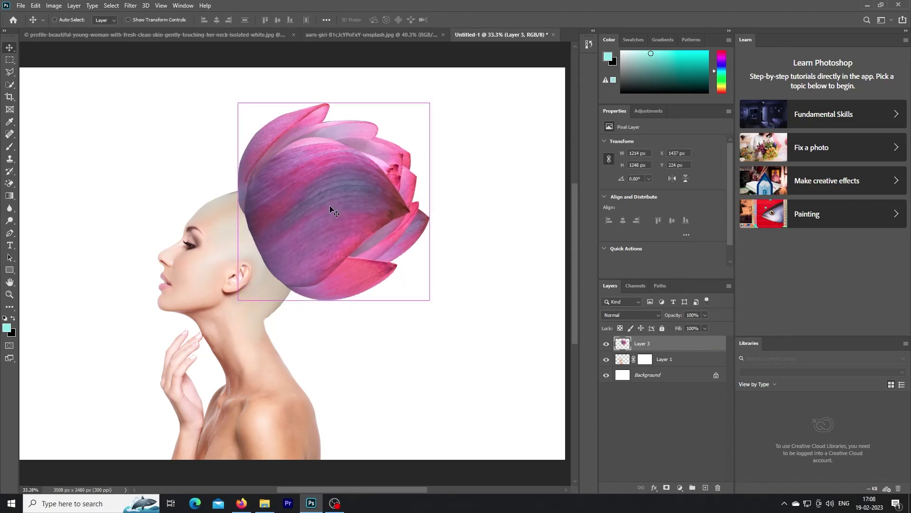
drag(444, 309, 439, 316)
drag(298, 214, 293, 212)
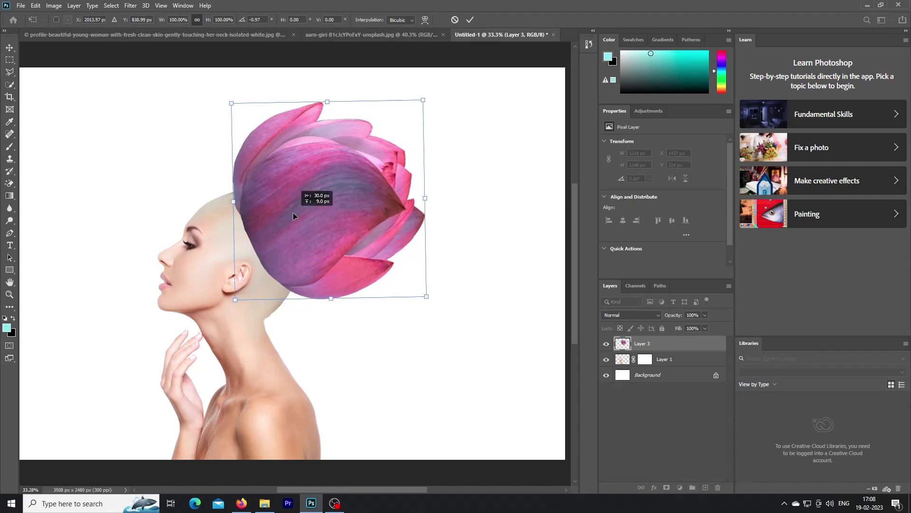
click(470, 20)
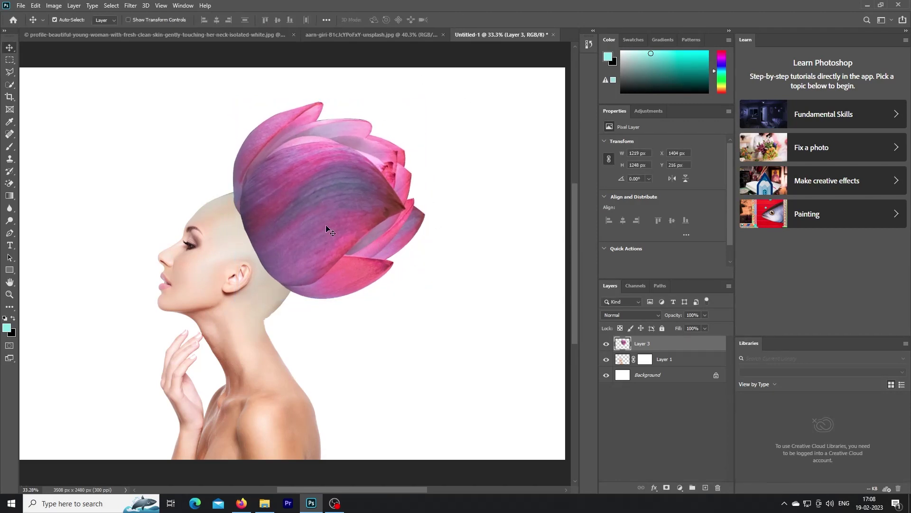
Tilt the flower about one degree and nudge it up-left, applying each change.
key(ctrl+t)
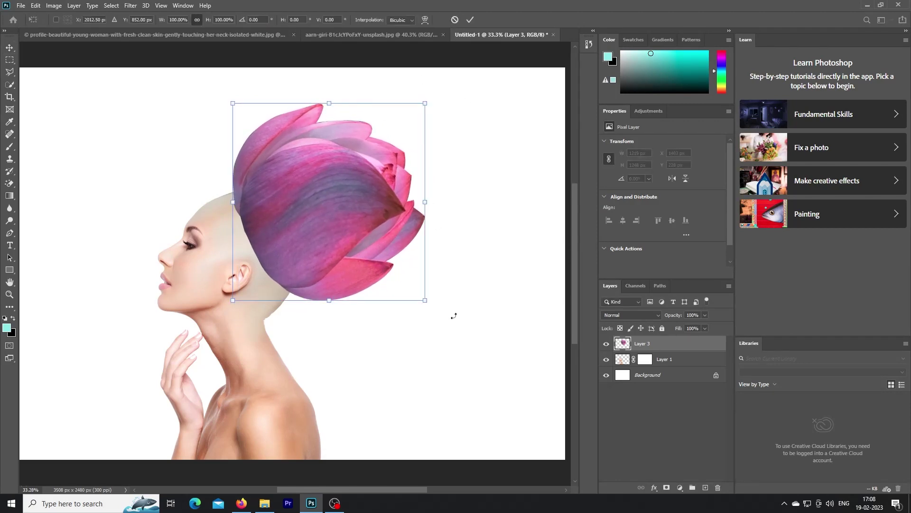
drag(454, 315, 455, 314)
click(470, 20)
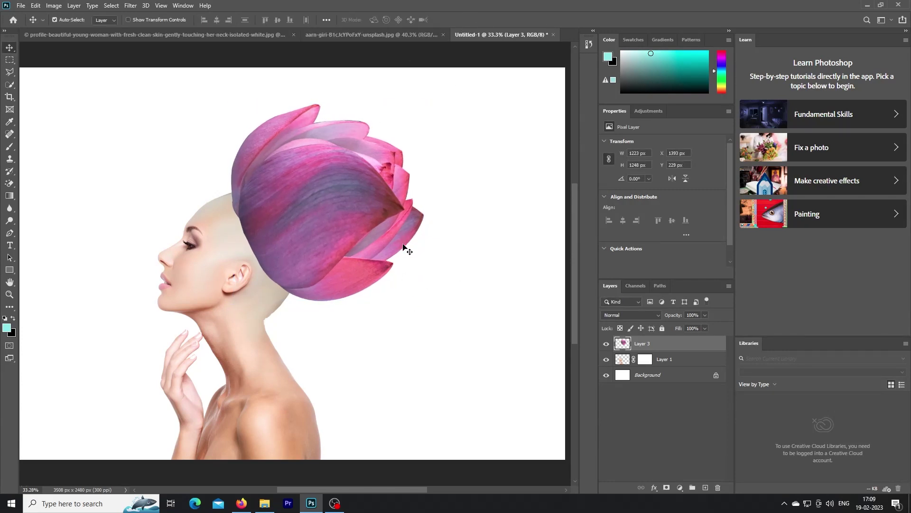
drag(455, 292, 424, 297)
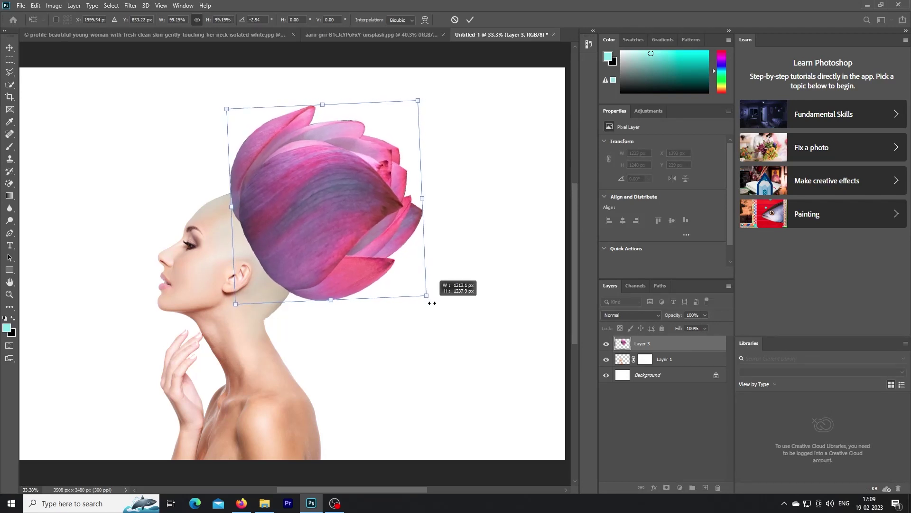
drag(352, 239, 350, 237)
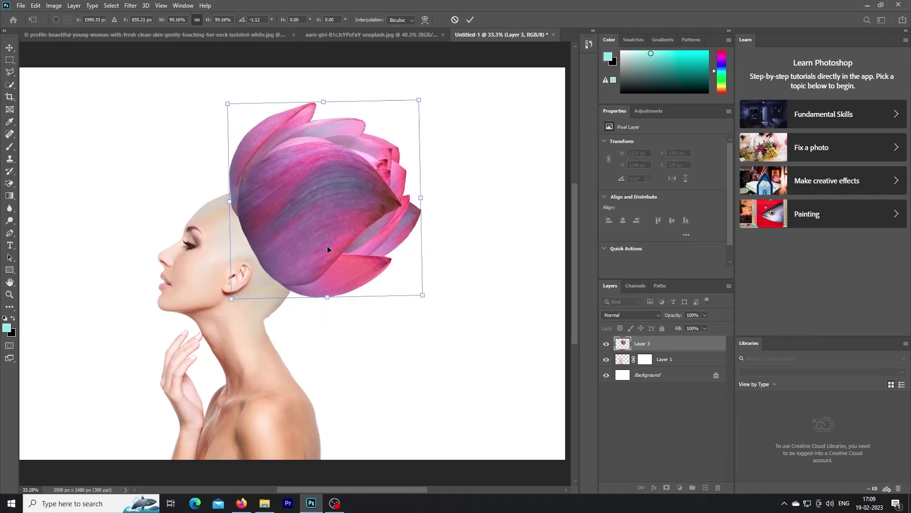
click(471, 21)
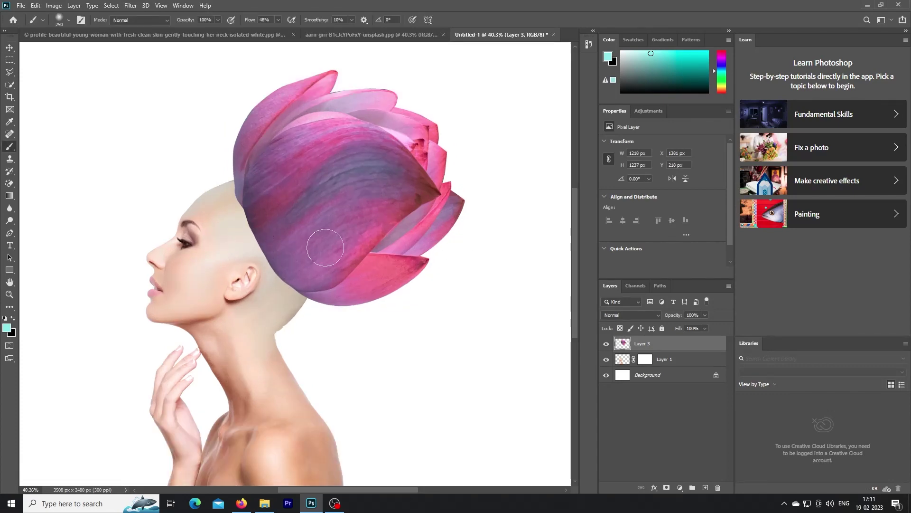
In Liquify, push the flower's edges over the back of the head and forward over the forehead.
click(130, 5)
click(142, 90)
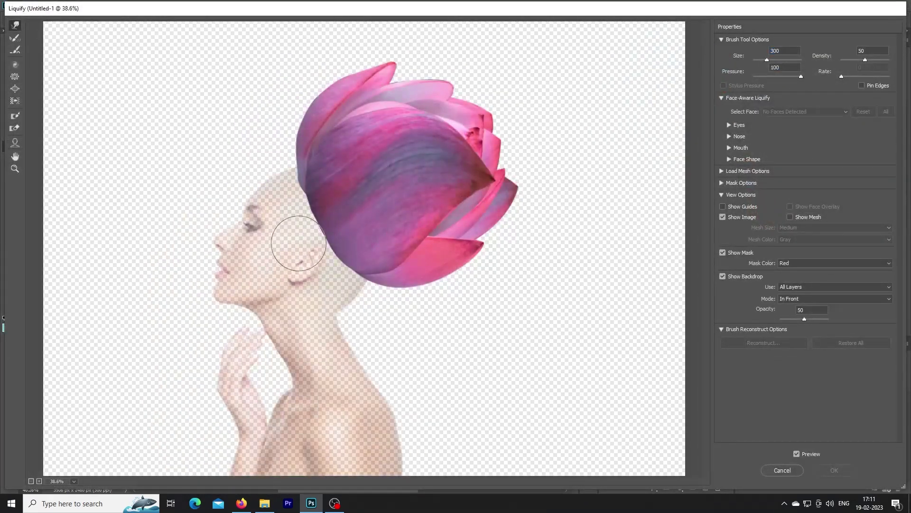
scroll(298, 243, up, 2)
mouse_move(294, 203)
mouse_down()
mouse_move(285, 200)
mouse_move(257, 245)
mouse_move(295, 238)
mouse_move(291, 248)
mouse_move(280, 194)
mouse_move(271, 234)
mouse_move(261, 204)
mouse_move(268, 223)
mouse_move(285, 224)
mouse_move(346, 275)
mouse_move(293, 264)
mouse_move(346, 325)
mouse_move(356, 305)
mouse_move(372, 336)
mouse_move(364, 345)
mouse_move(375, 338)
mouse_up()
scroll(268, 223, left, 1)
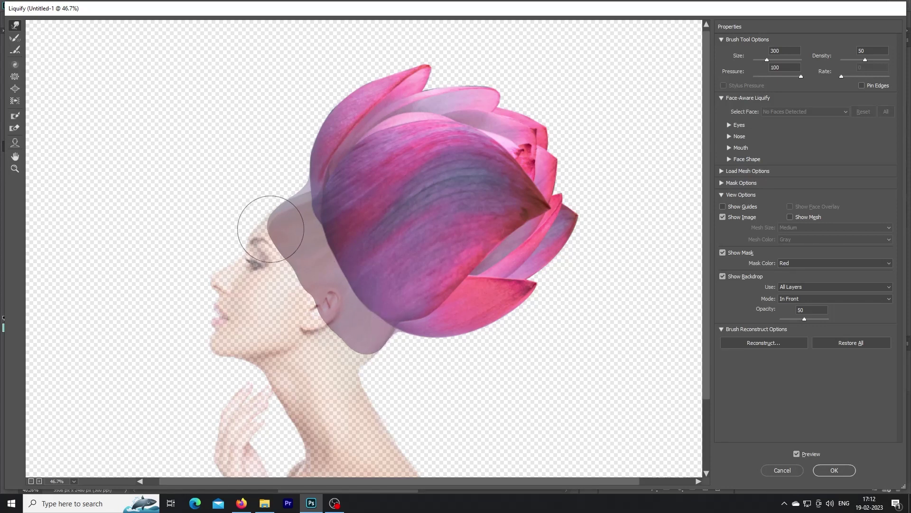
mouse_move(260, 218)
mouse_down()
mouse_move(299, 266)
mouse_move(295, 284)
mouse_move(321, 305)
mouse_move(301, 301)
mouse_move(386, 335)
mouse_up()
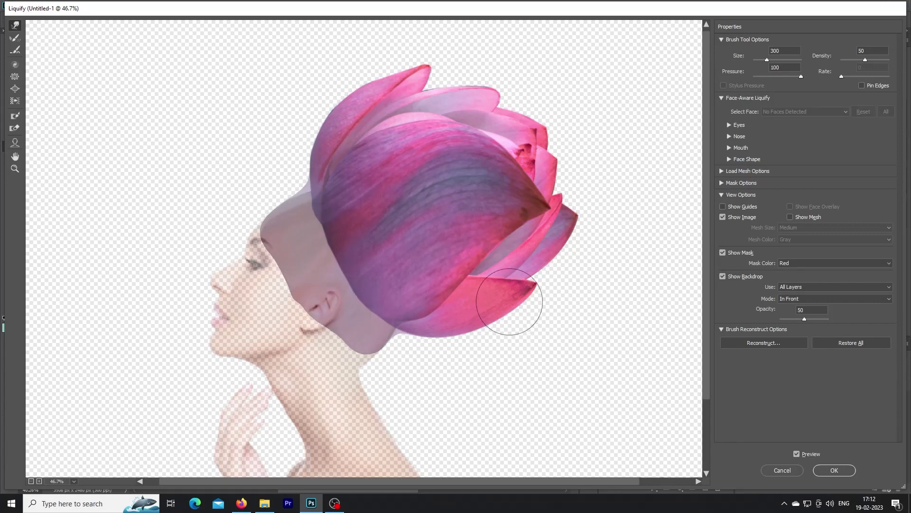
Apply Liquify, add a layer mask and paint out petals covering the forehead, temple and ear.
click(834, 470)
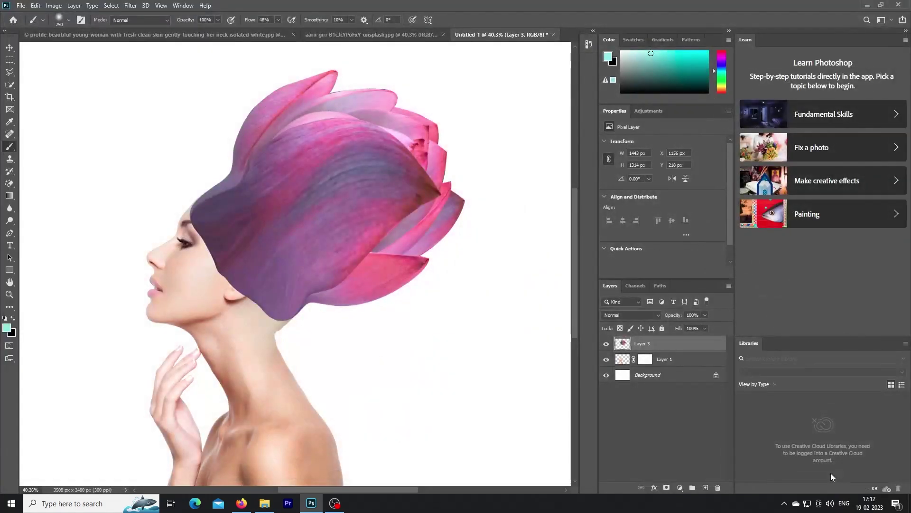
click(667, 487)
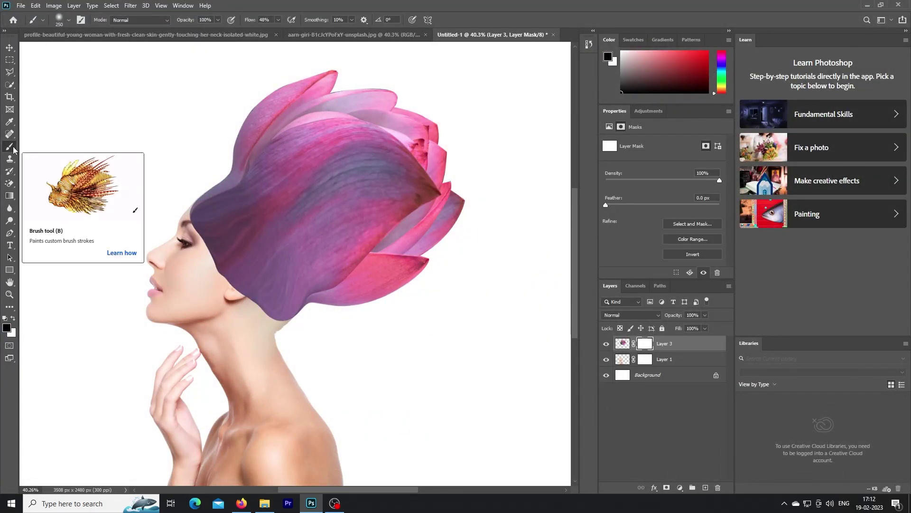
mouse_move(165, 224)
mouse_down()
mouse_move(190, 236)
mouse_move(179, 212)
mouse_move(200, 279)
mouse_move(209, 271)
mouse_move(242, 319)
mouse_move(271, 325)
mouse_move(234, 291)
mouse_move(244, 285)
mouse_move(252, 309)
mouse_move(229, 265)
mouse_up()
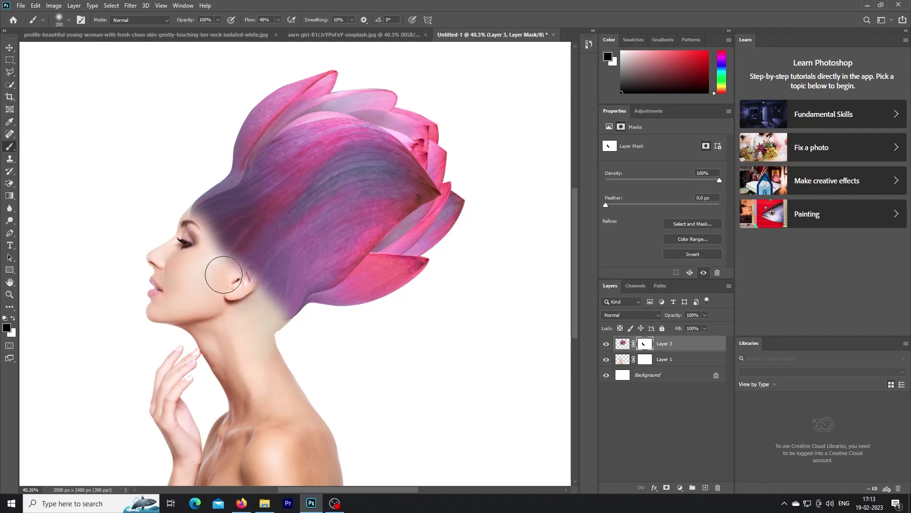
key(bracketright)
drag(182, 223, 180, 221)
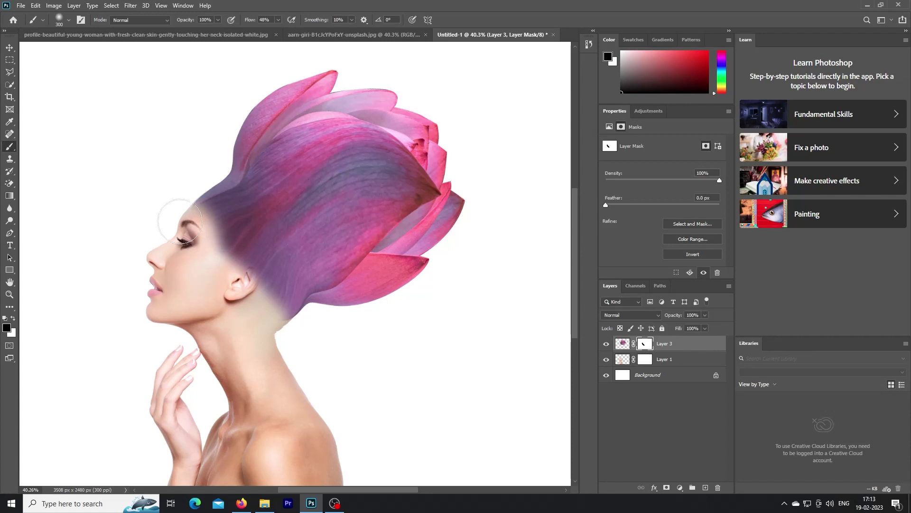
mouse_move(206, 267)
mouse_down()
mouse_move(244, 273)
mouse_move(237, 285)
mouse_move(230, 244)
mouse_move(254, 299)
mouse_move(290, 335)
mouse_move(271, 322)
mouse_up()
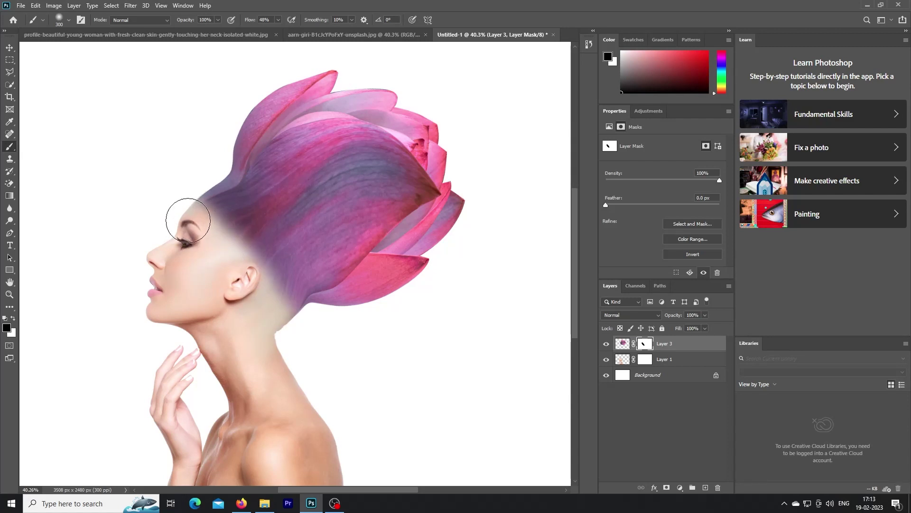
mouse_move(178, 223)
mouse_down()
mouse_move(223, 235)
mouse_move(275, 319)
mouse_up()
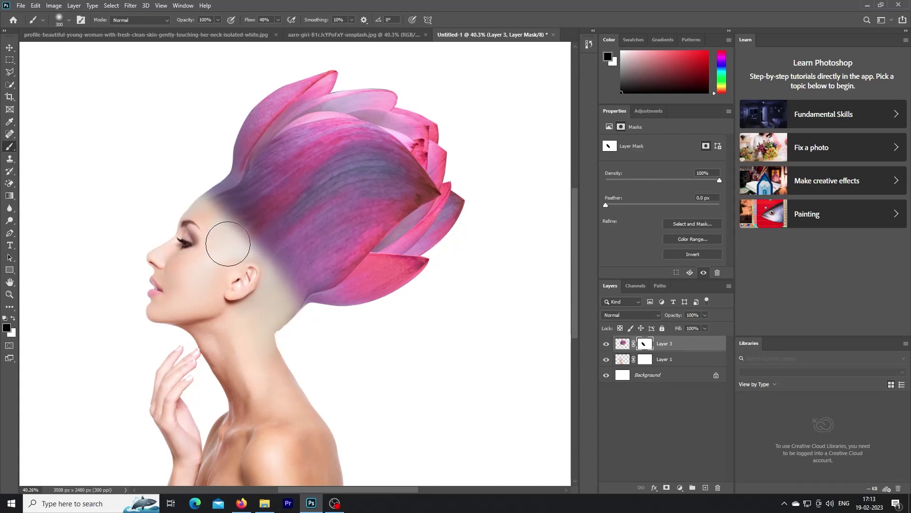
mouse_move(193, 198)
mouse_down()
mouse_move(281, 285)
mouse_move(294, 322)
mouse_move(246, 264)
mouse_up()
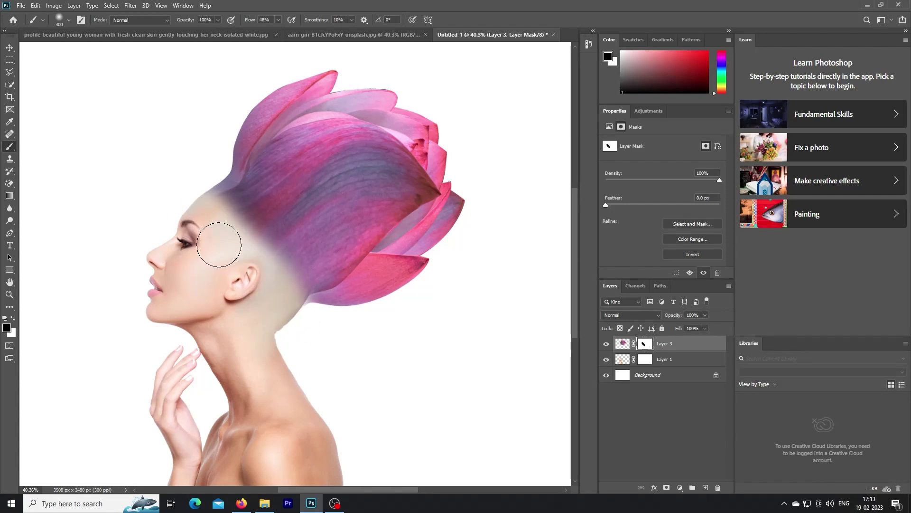
At 10% flow, paint white to soften the flower into the head, then select the ear.
drag(279, 22, 262, 30)
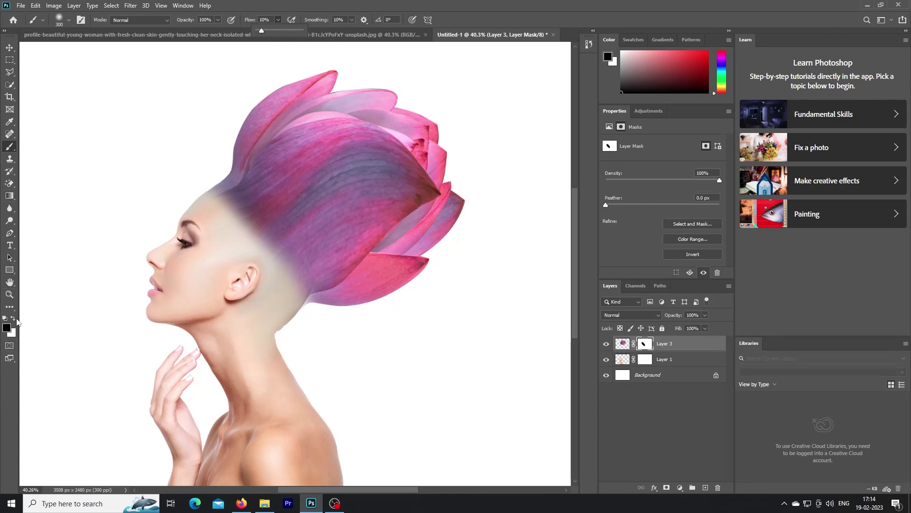
key(x)
mouse_move(226, 203)
mouse_down()
mouse_move(296, 273)
mouse_move(234, 202)
mouse_up()
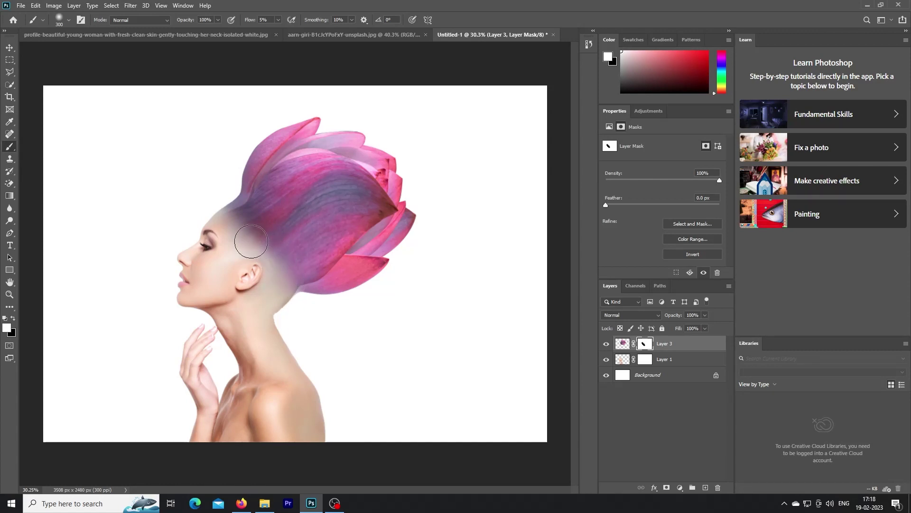
drag(251, 241, 224, 217)
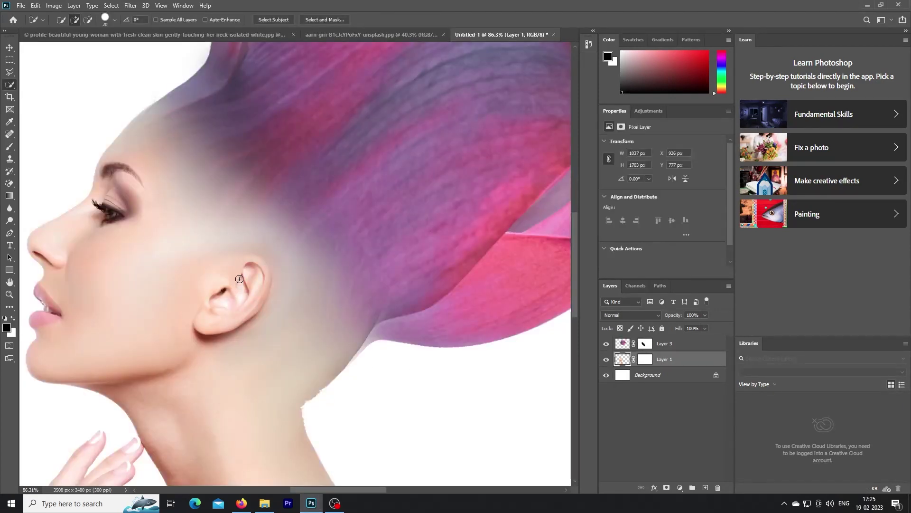
mouse_move(239, 278)
mouse_down()
mouse_move(221, 311)
mouse_move(242, 287)
mouse_move(237, 256)
mouse_move(229, 263)
mouse_up()
Copy the trimmed ear selection onto its own new layer and check the copy.
key(alt)
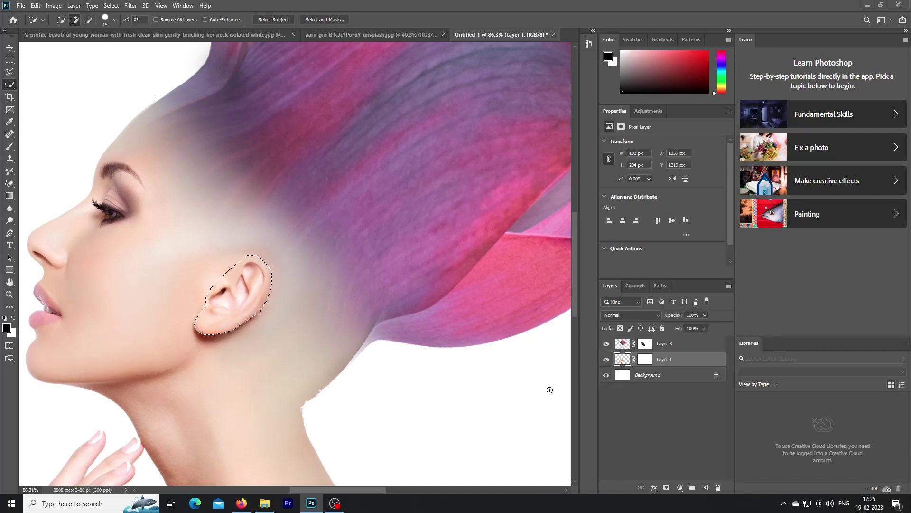
key(ctrl+j)
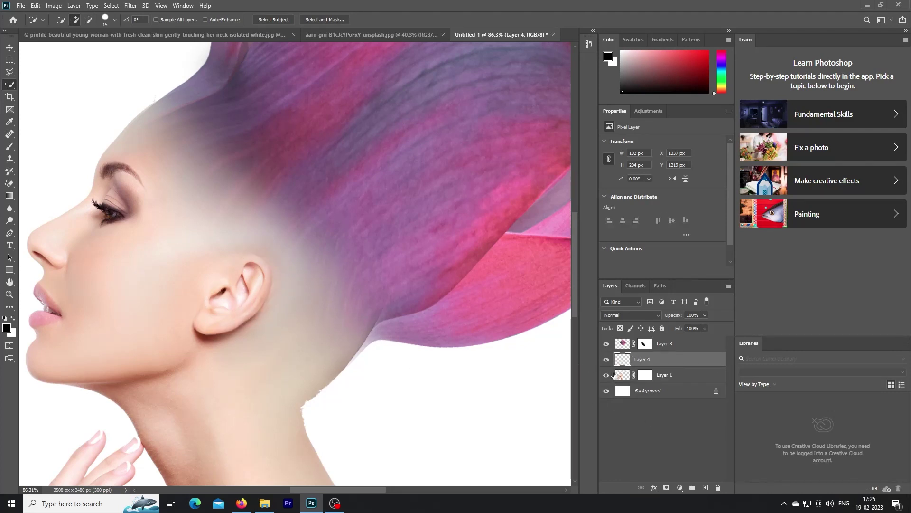
click(606, 375)
right_click(261, 340)
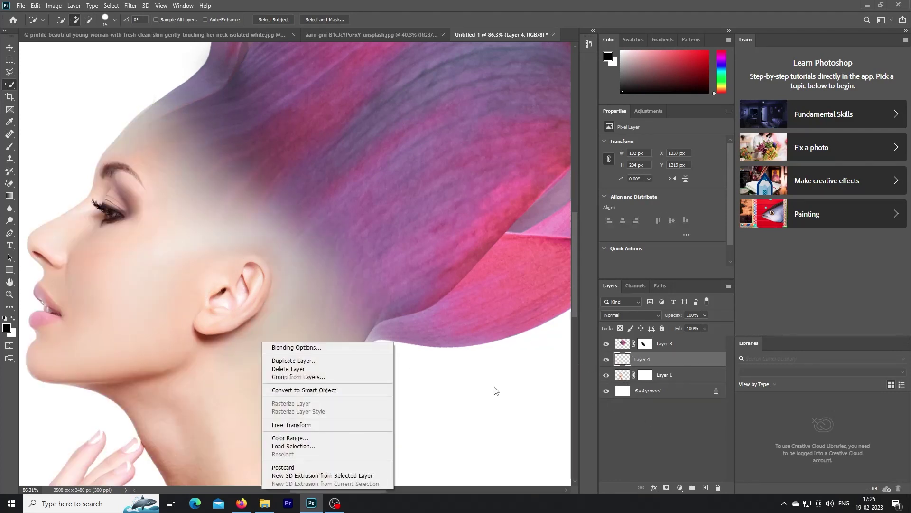
key(Escape)
click(9, 47)
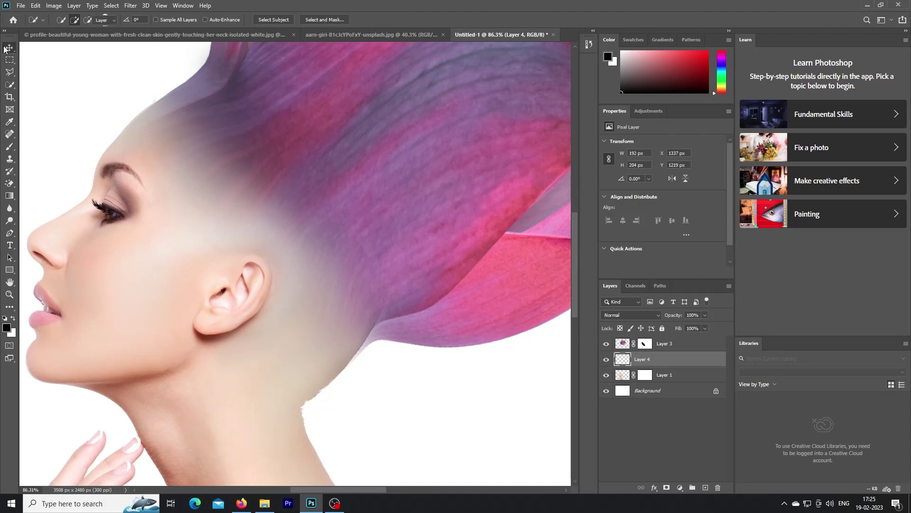
Warp the ear layer, pulling its top corner up and bending the back edge.
key(ctrl+t)
right_click(250, 308)
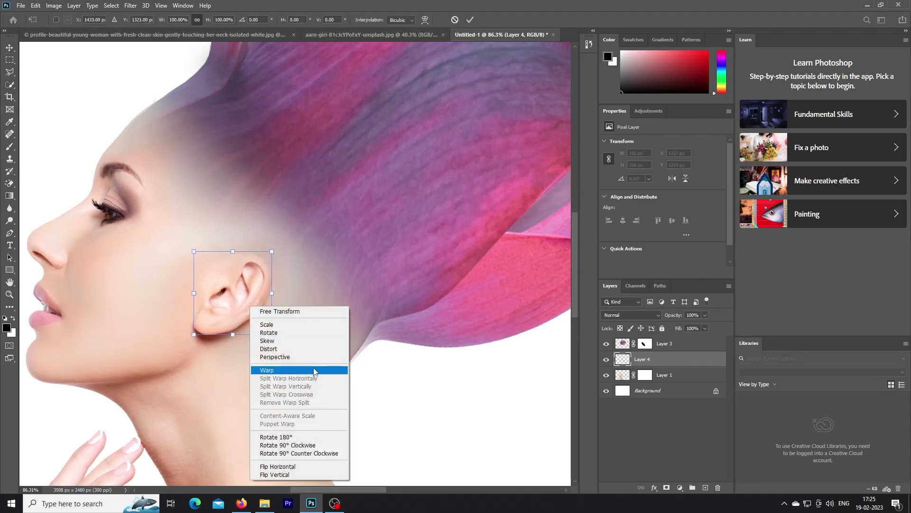
click(313, 371)
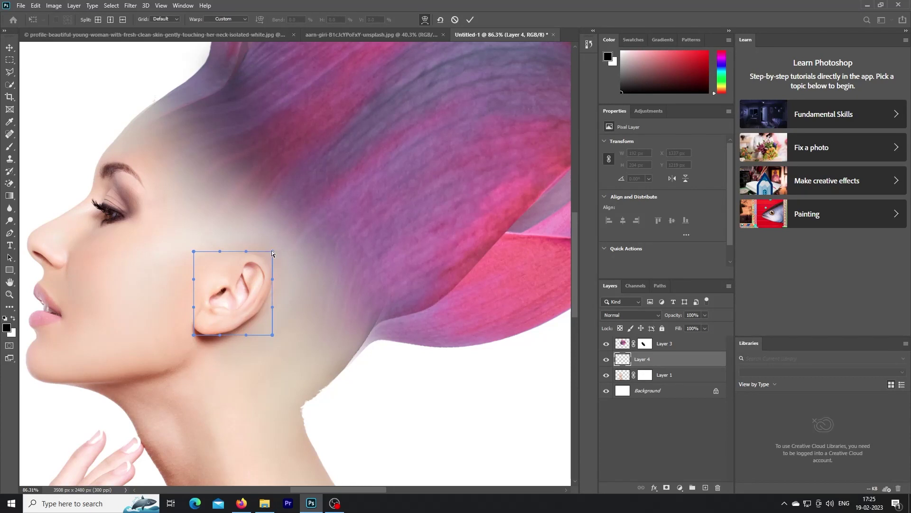
drag(272, 252, 281, 244)
mouse_move(272, 281)
mouse_down()
mouse_move(258, 255)
mouse_move(273, 257)
mouse_up()
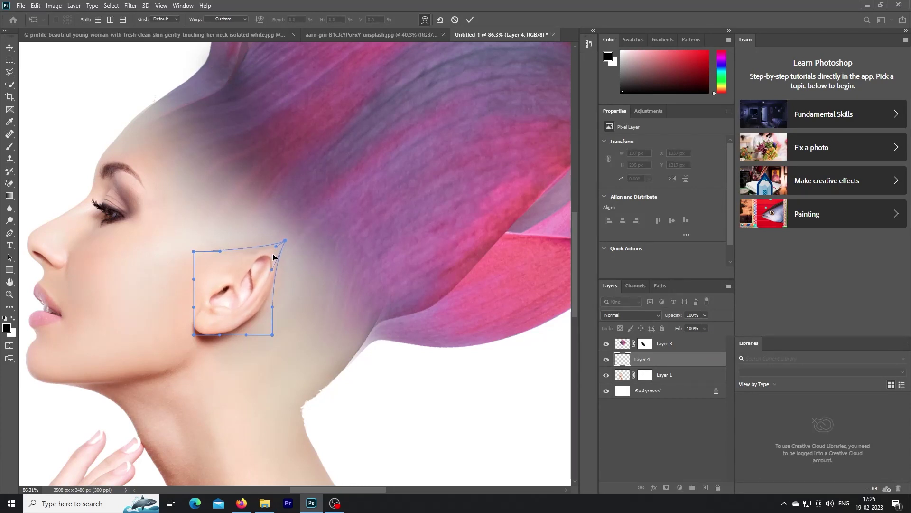
drag(273, 308, 277, 312)
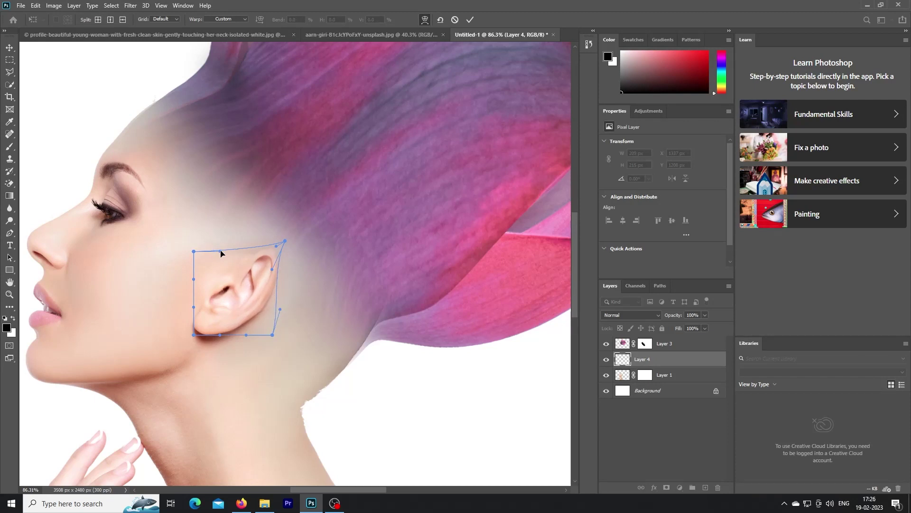
Stretch the warped ear upward and back into a pointed elf tip, refining the rim.
mouse_move(235, 279)
mouse_down()
mouse_move(277, 248)
mouse_move(273, 272)
mouse_up()
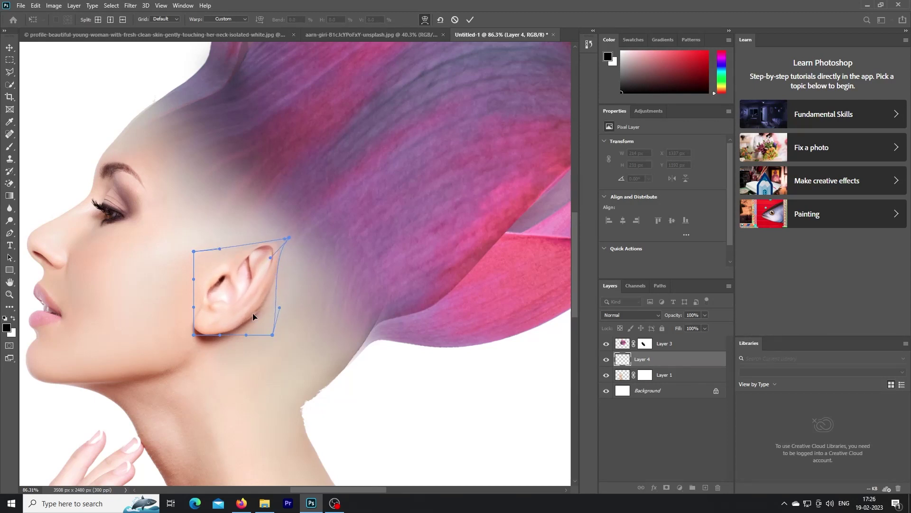
mouse_move(252, 314)
mouse_down()
mouse_move(263, 317)
mouse_move(224, 338)
mouse_move(250, 324)
mouse_up()
drag(269, 248, 246, 266)
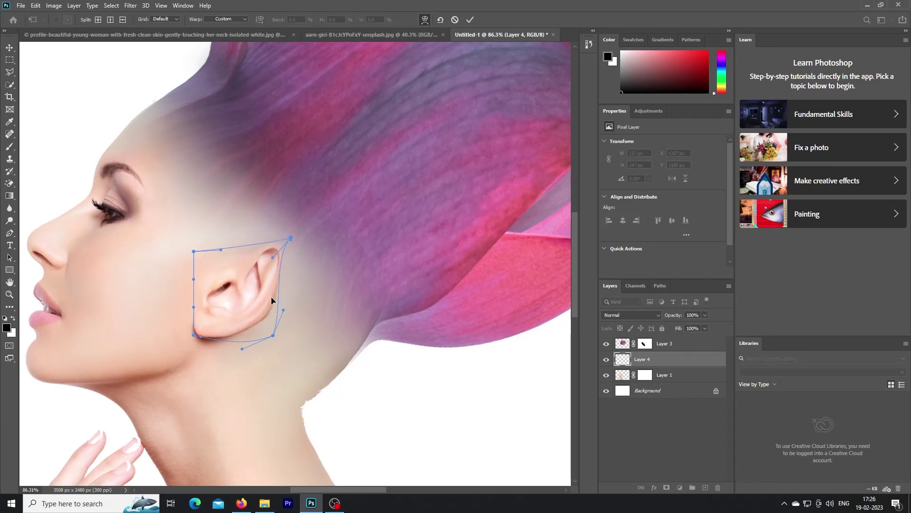
drag(271, 300, 259, 309)
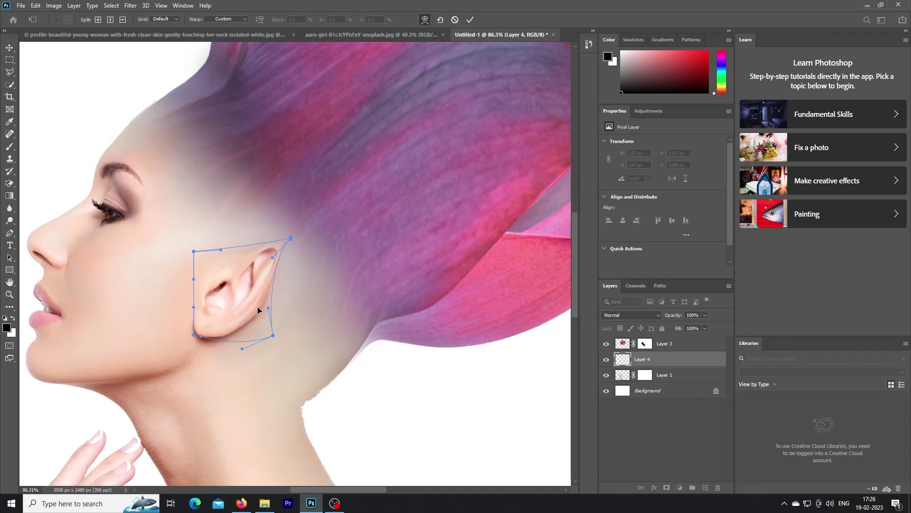
drag(264, 256, 263, 252)
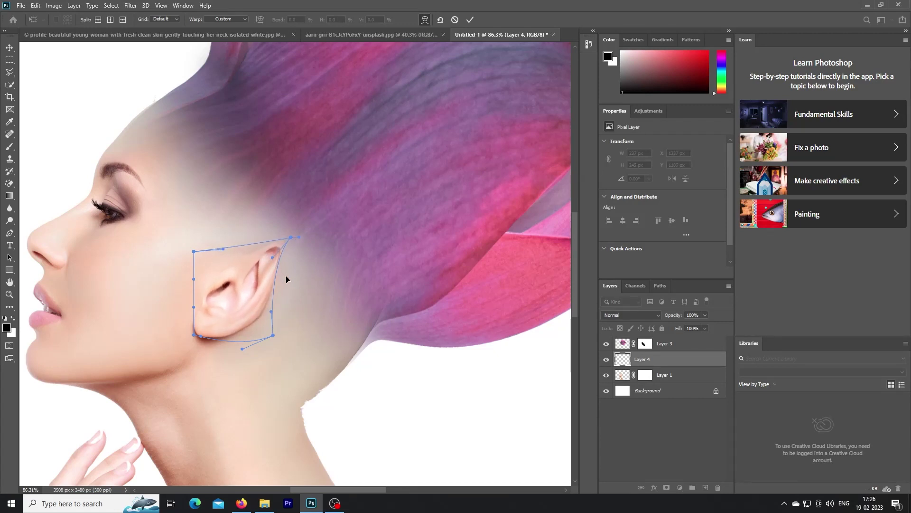
Commit the first warp on the ear.
click(471, 20)
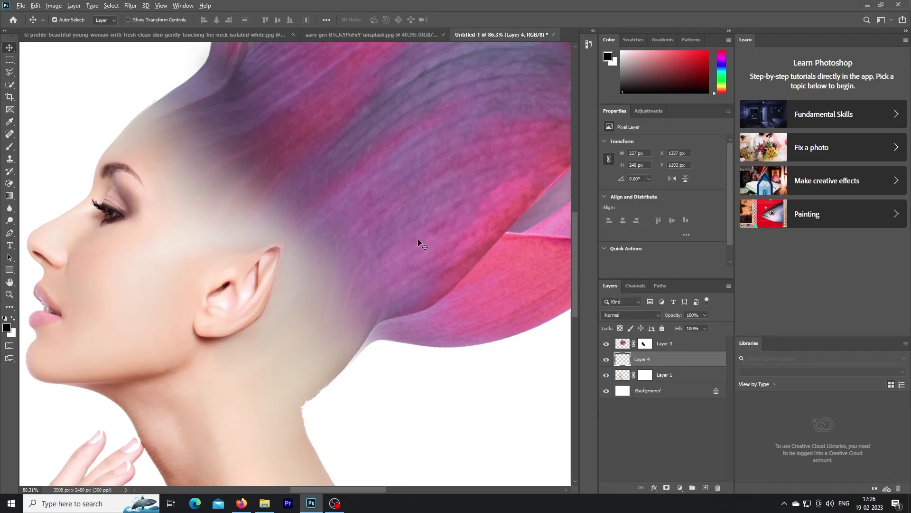
scroll(416, 244, down, 3)
scroll(417, 243, down, 3)
scroll(416, 243, down, 3)
scroll(417, 244, up, 1)
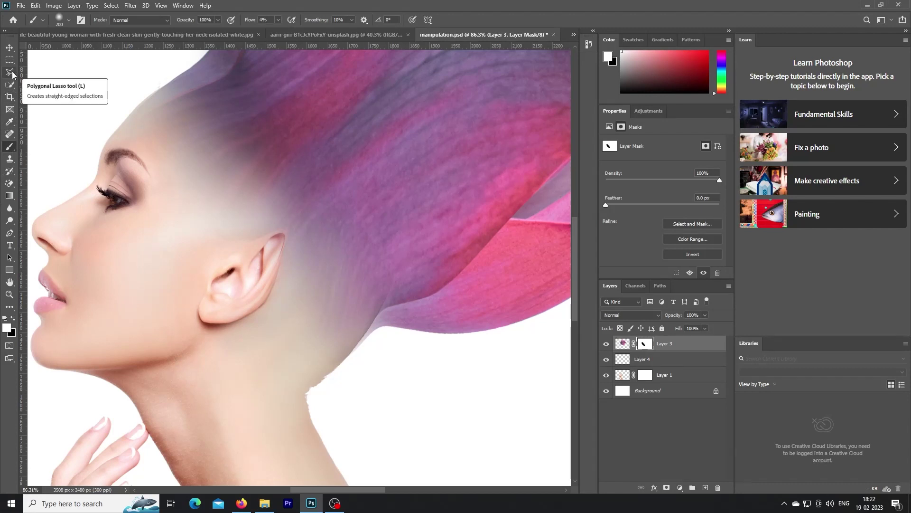
Warp the ear layer again, lifting its tip higher and outward, and commit.
click(10, 48)
click(257, 282)
key(d)
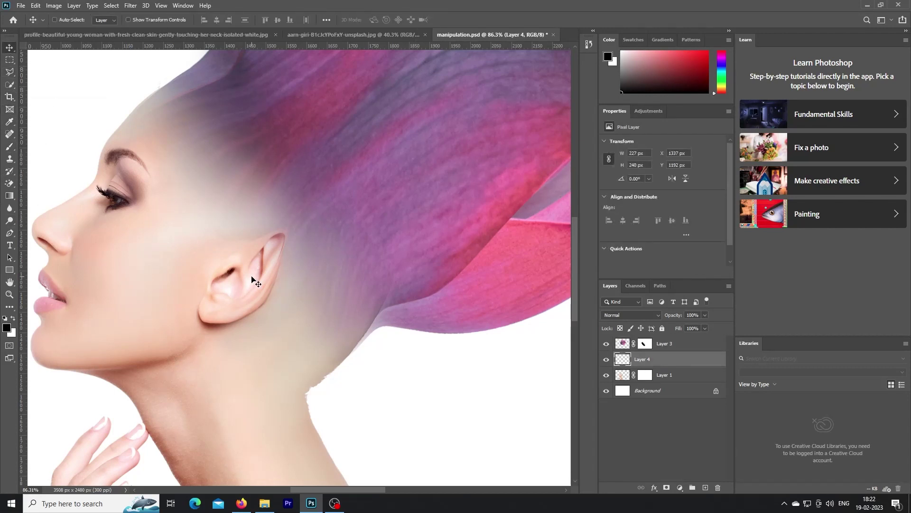
key(ctrl+t)
right_click(240, 268)
click(278, 338)
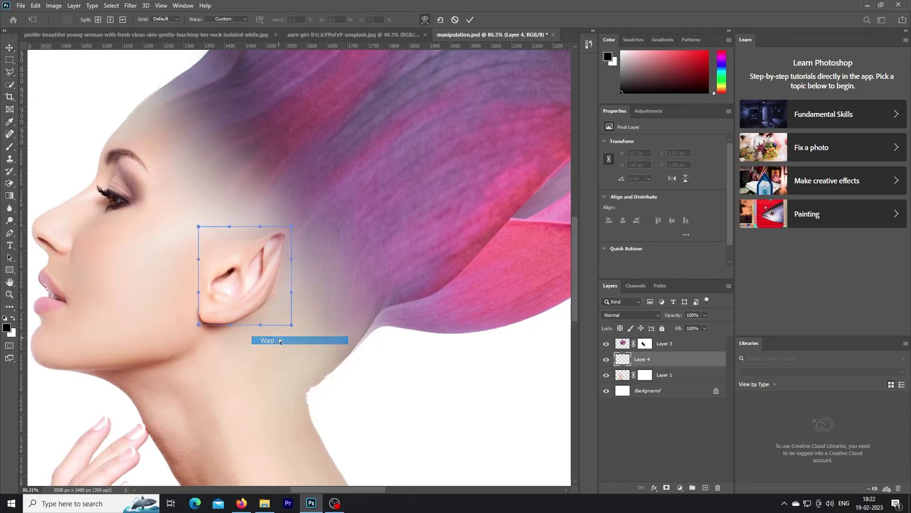
drag(284, 236, 286, 249)
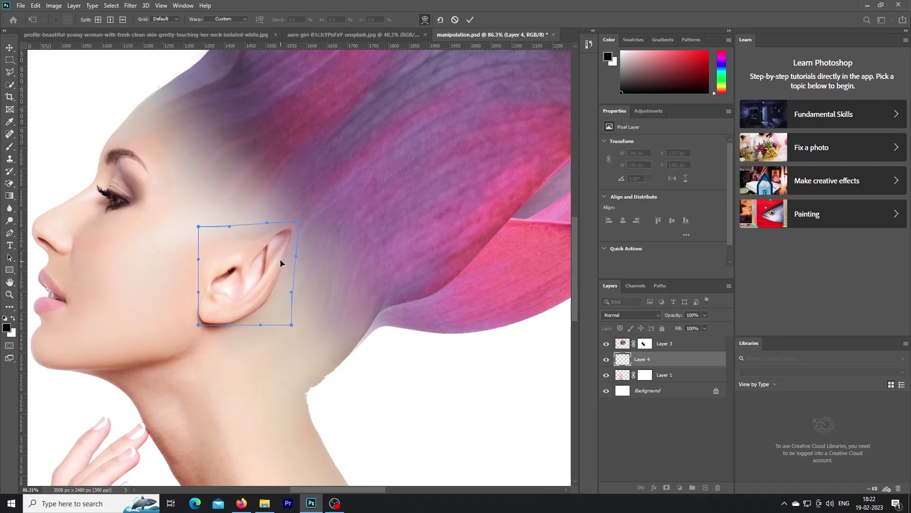
drag(274, 270, 276, 263)
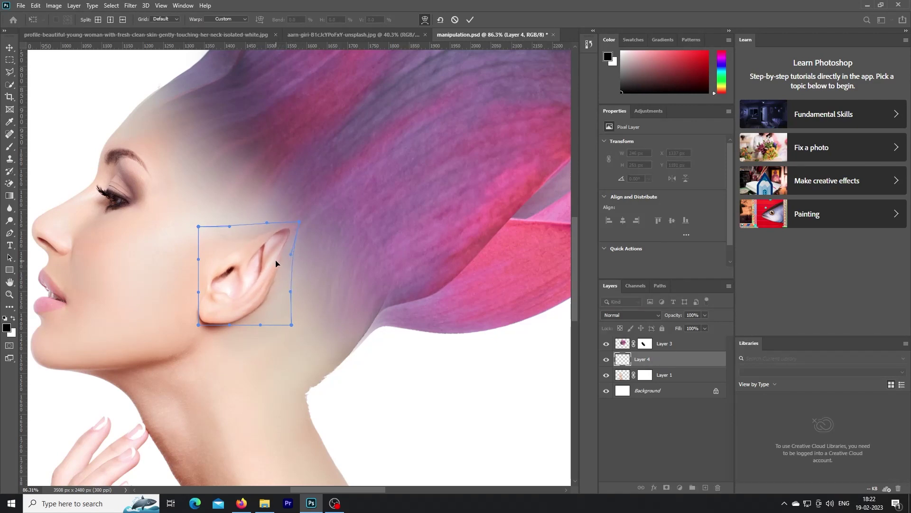
drag(288, 231, 256, 251)
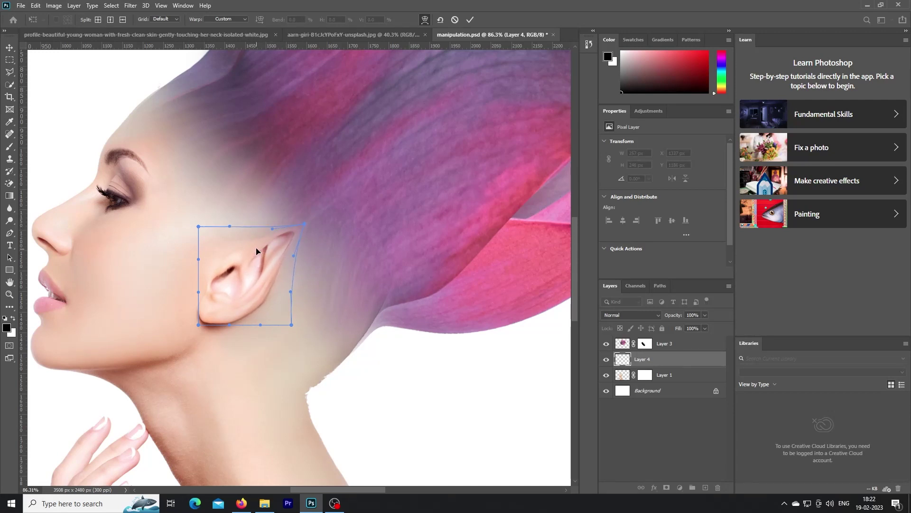
click(469, 20)
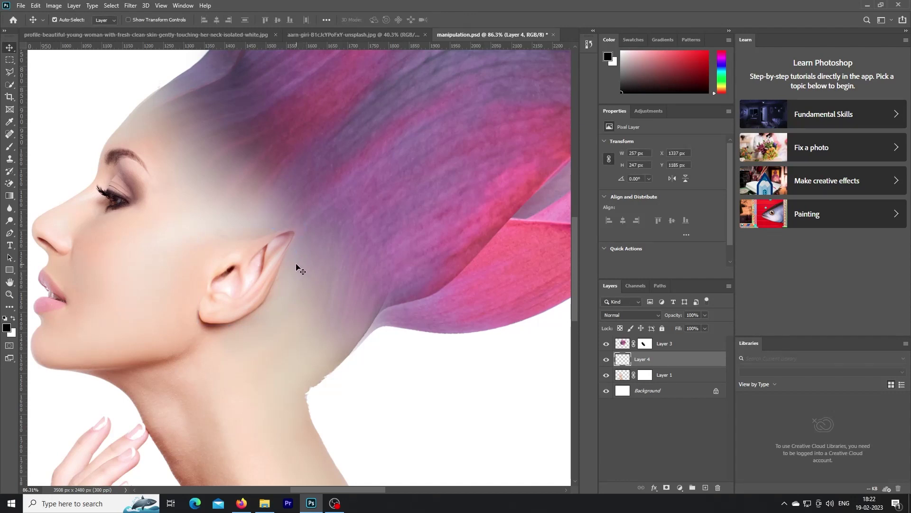
Zoom out to view the whole composition.
key(super)
key(Escape)
key(ctrl+0)
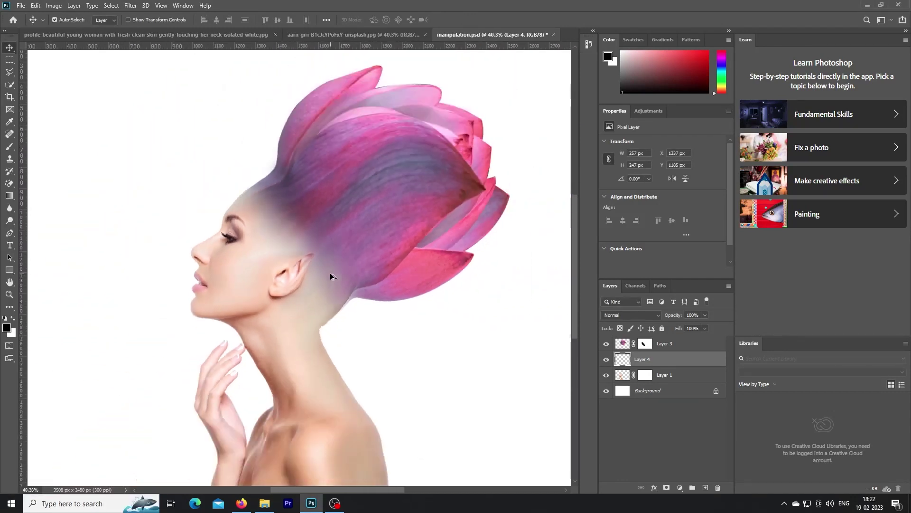
key(ctrl+minus)
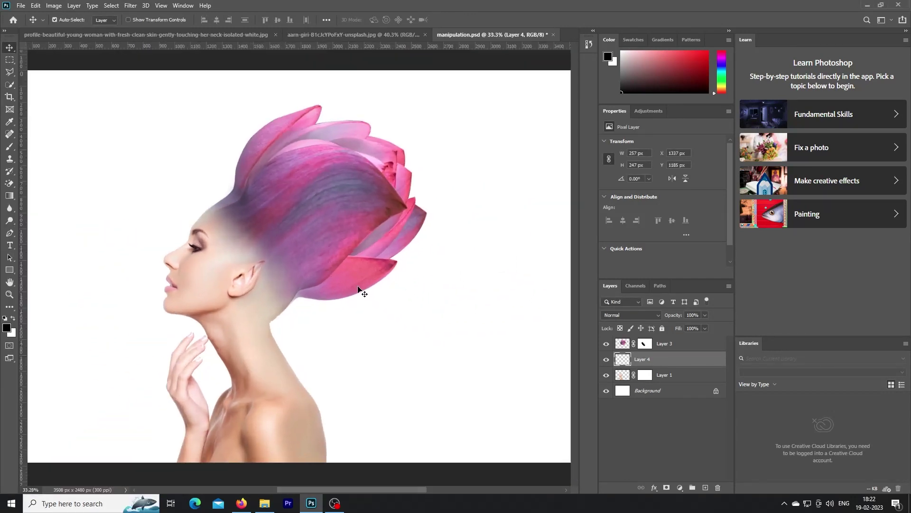
scroll(228, 287, up, 2)
scroll(330, 320, up, 2)
scroll(330, 319, up, 2)
scroll(240, 303, up, 2)
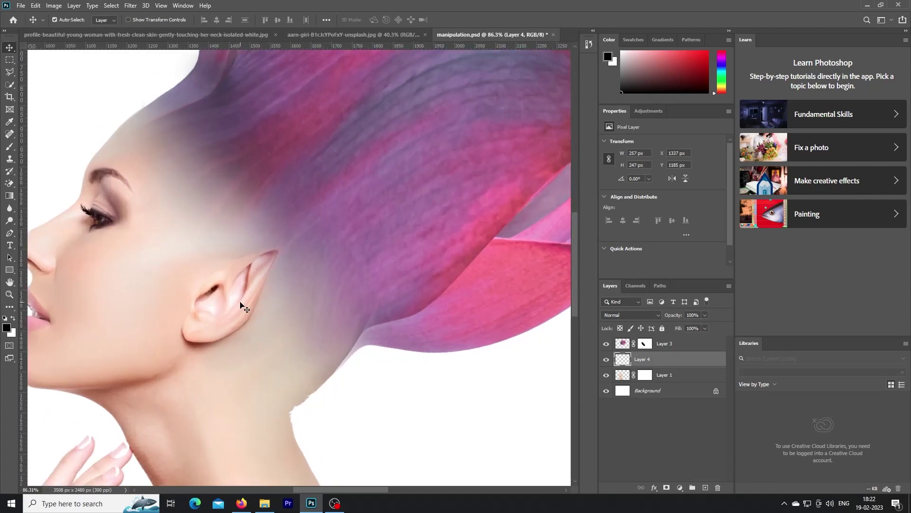
Apply a slight upward warp to the top of the ear and commit it.
key(ctrl+t)
right_click(240, 302)
click(258, 373)
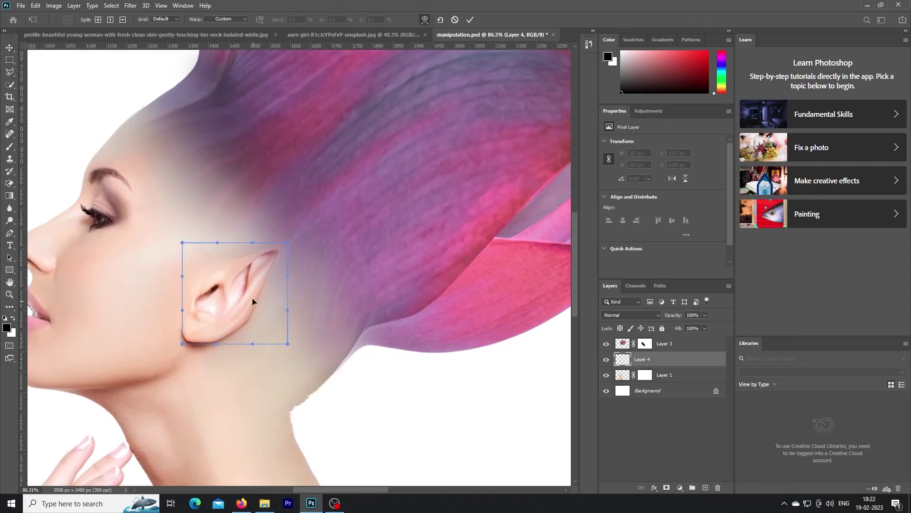
drag(223, 273, 221, 269)
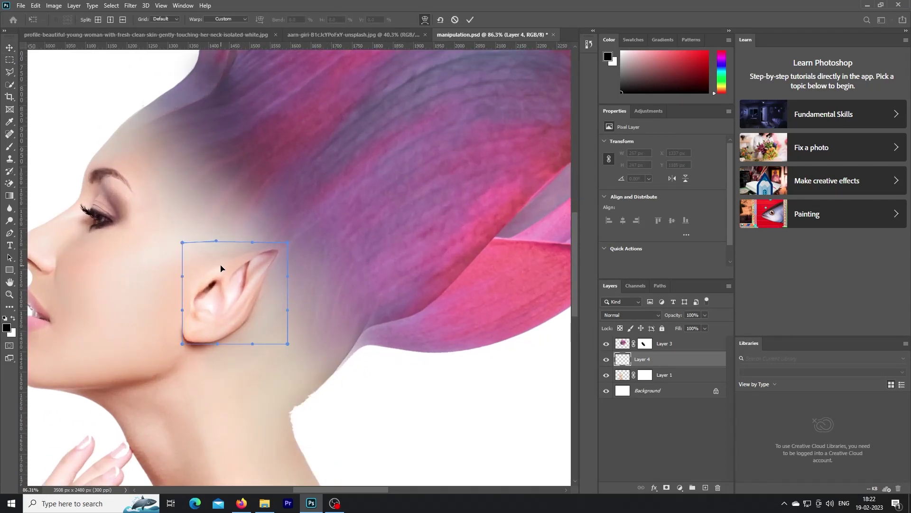
click(469, 20)
scroll(271, 311, down, 5)
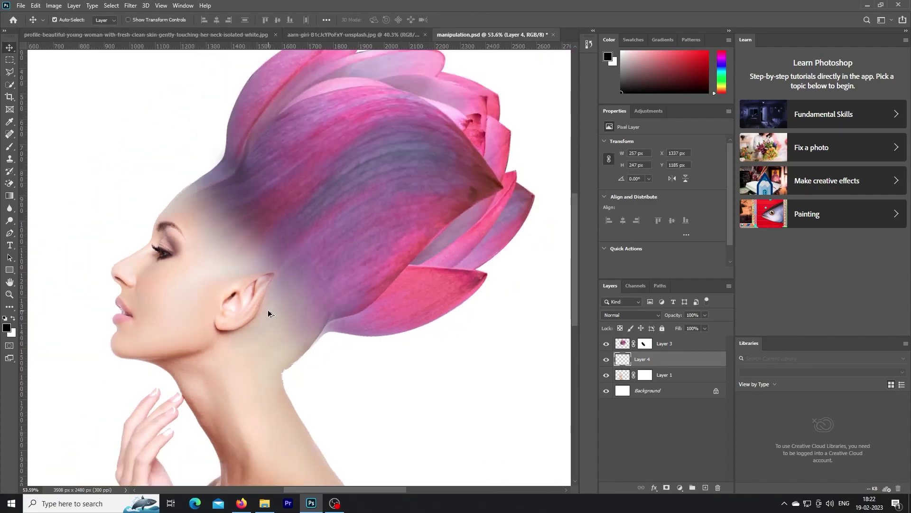
scroll(271, 311, down, 2)
scroll(274, 308, down, 1)
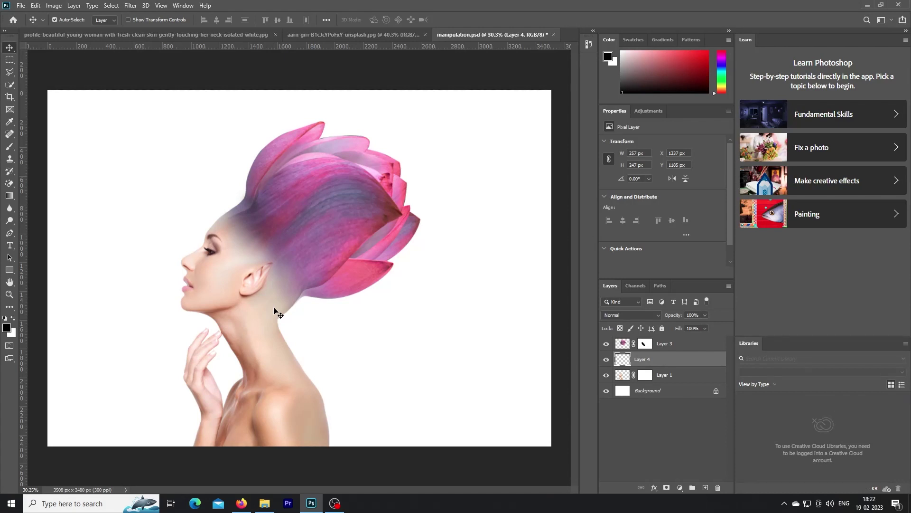
Merge the ear layer and the woman's layer into one.
shift+click(680, 374)
right_click(680, 375)
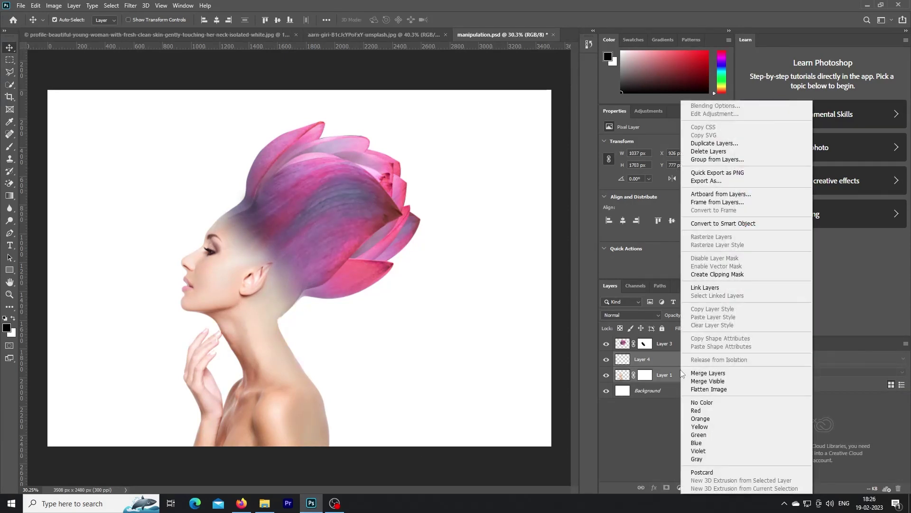
click(694, 374)
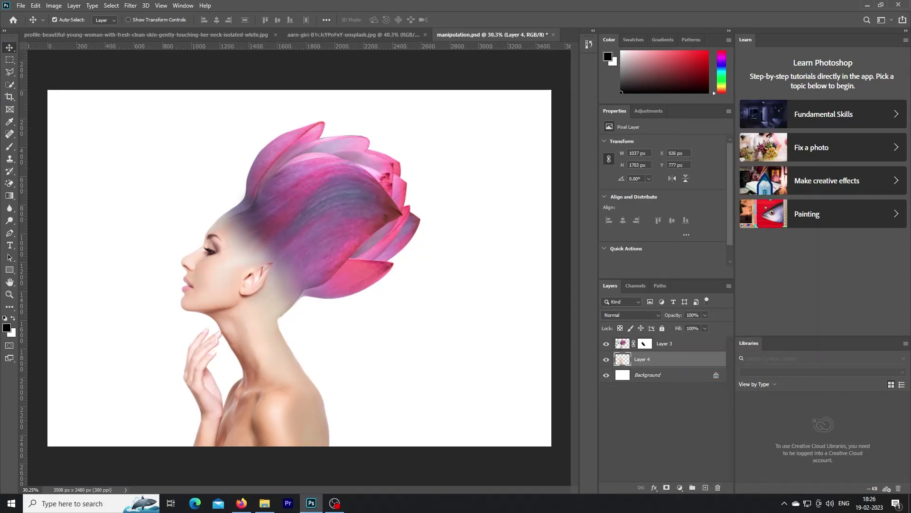
Smooth the lotus-petal layer with Dust & Scratches at radius 8.
click(620, 346)
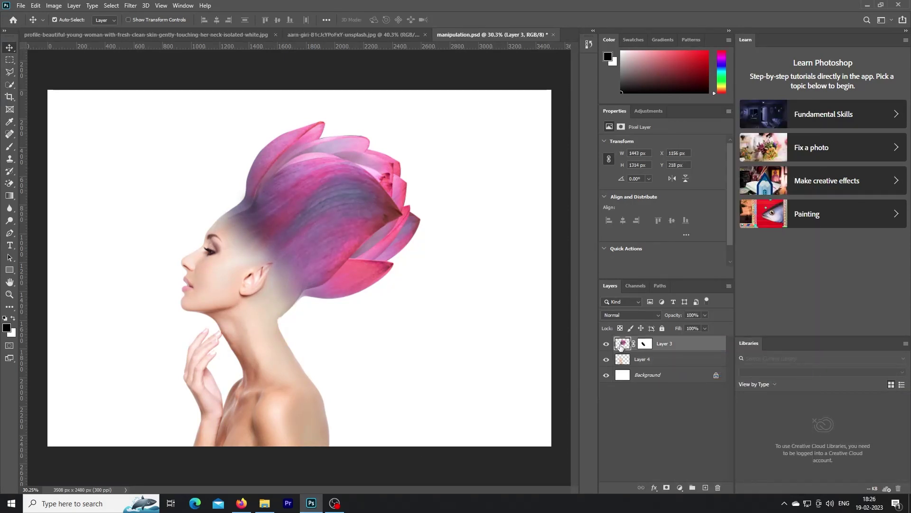
click(131, 6)
mouse_move(138, 139)
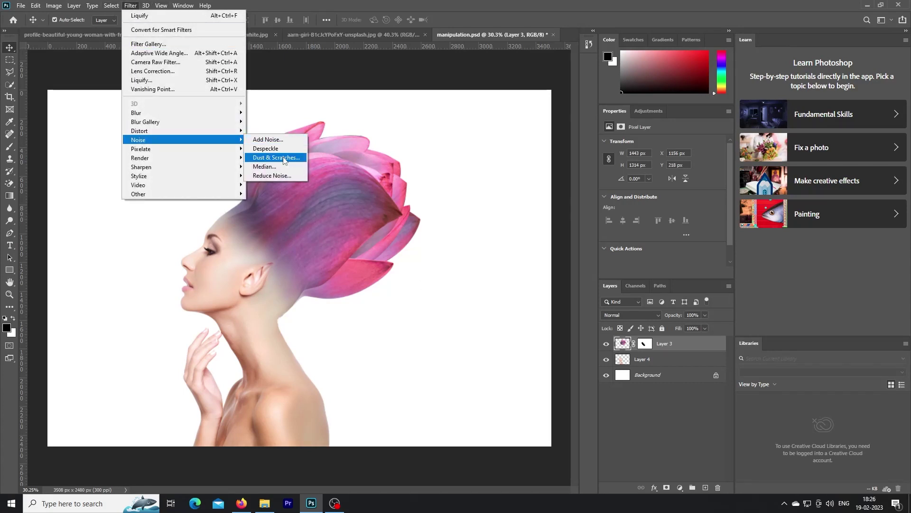
click(284, 158)
drag(434, 95, 494, 113)
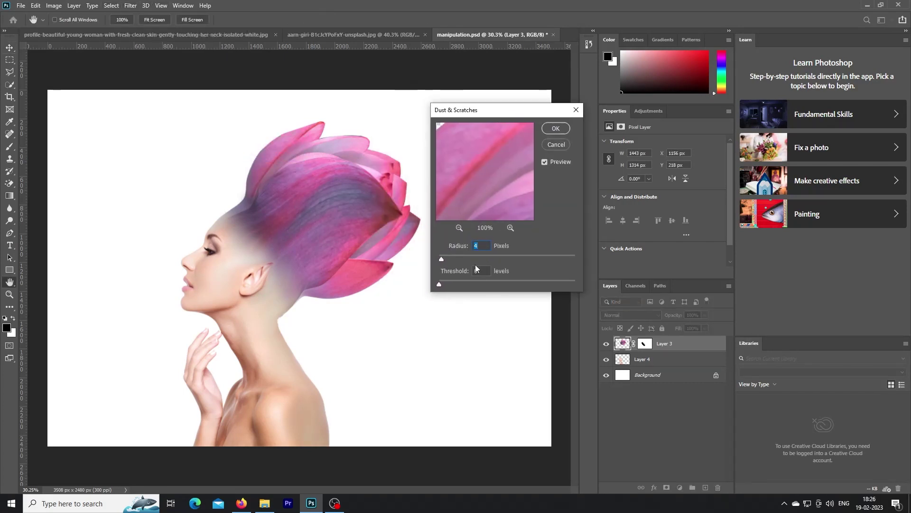
drag(443, 259, 441, 260)
drag(440, 260, 441, 260)
click(562, 130)
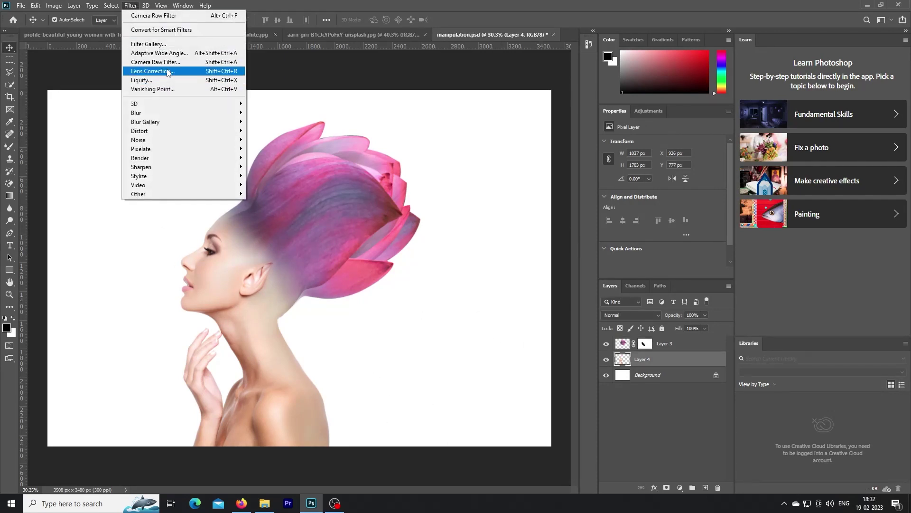
Camera Raw split toning on the woman: highlight hue 171, saturation 31, shadow saturation 31.
click(153, 62)
click(621, 104)
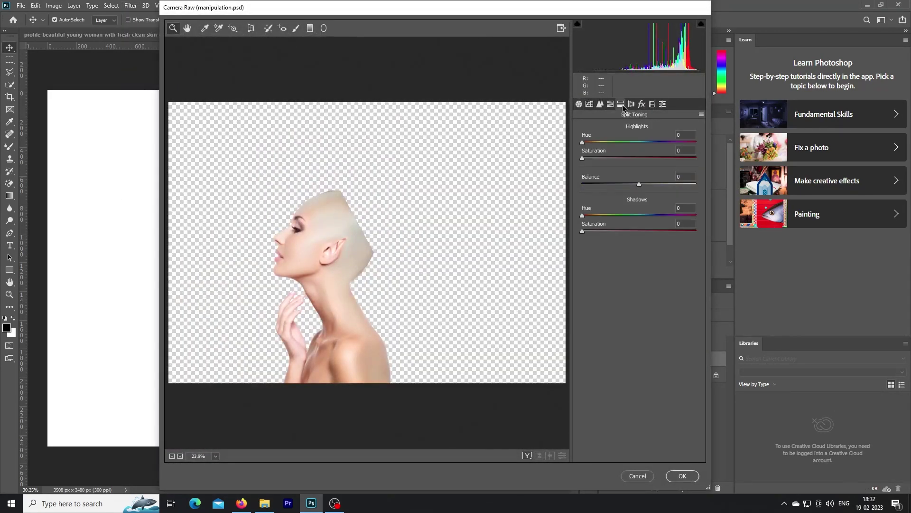
drag(583, 142, 637, 144)
drag(584, 160, 618, 162)
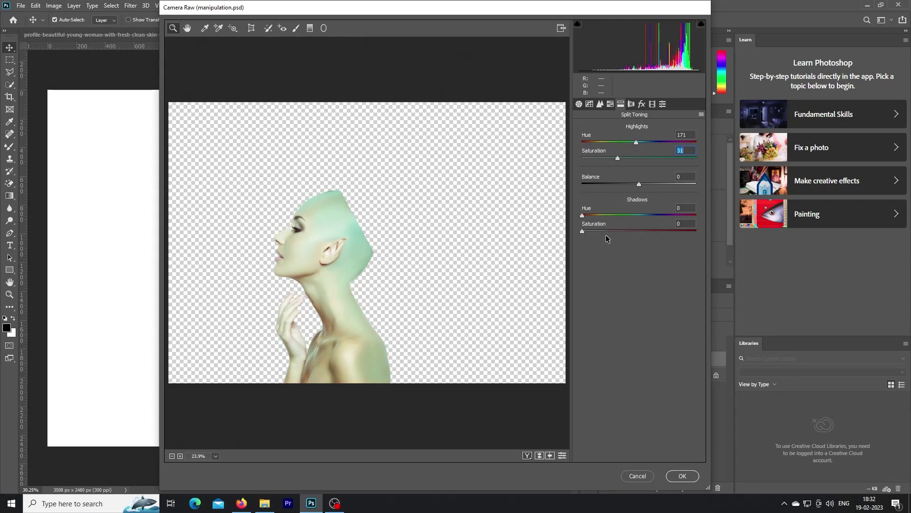
drag(582, 232, 619, 232)
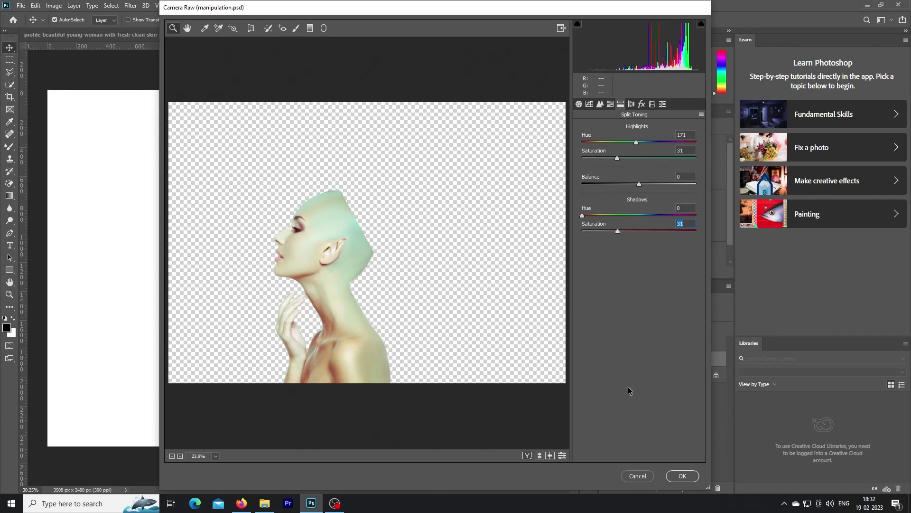
click(687, 476)
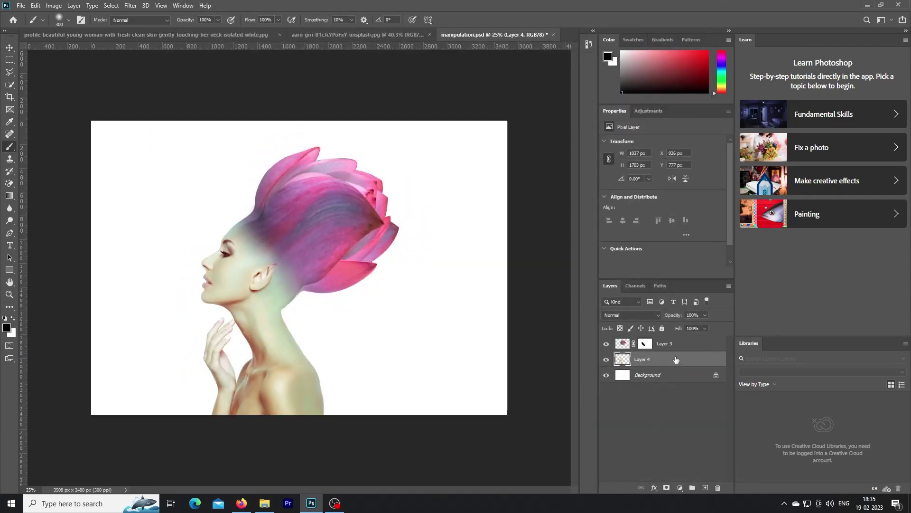
Add a Brightness/Contrast layer at brightness 20 and invert its mask.
click(679, 489)
click(693, 352)
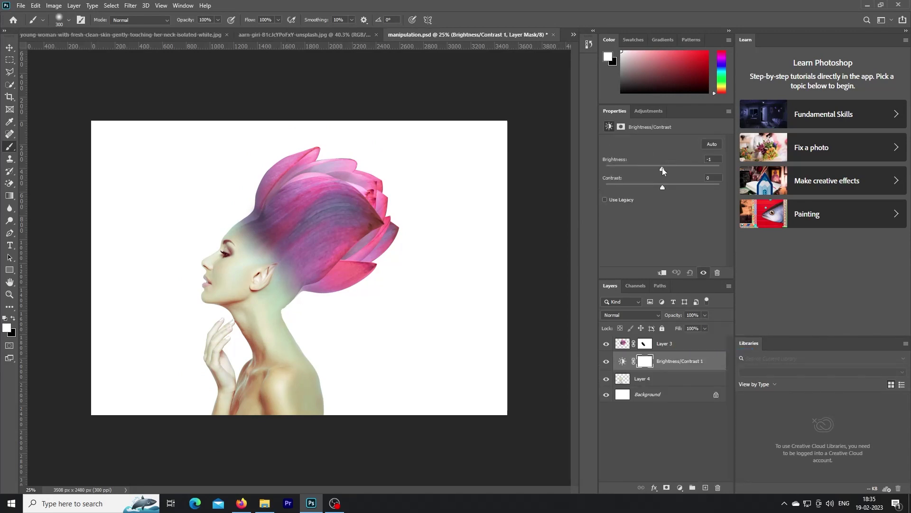
drag(663, 169, 670, 169)
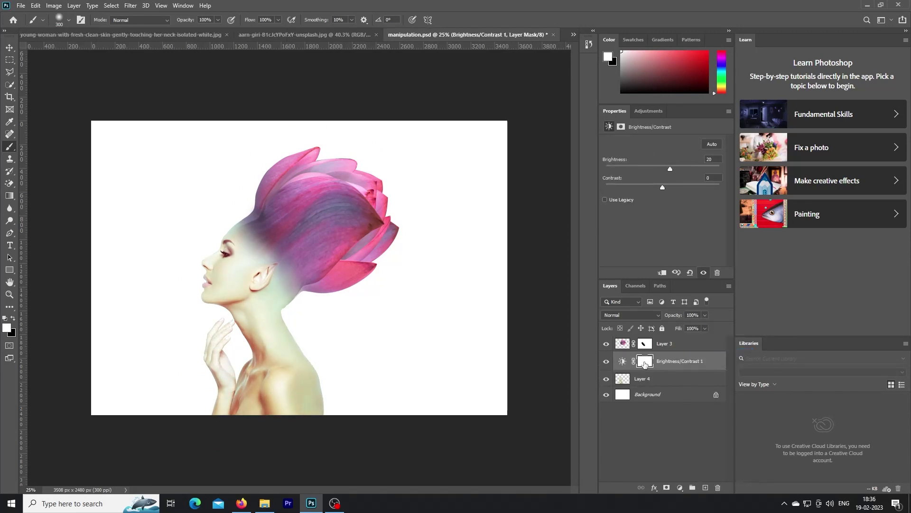
key(ctrl+i)
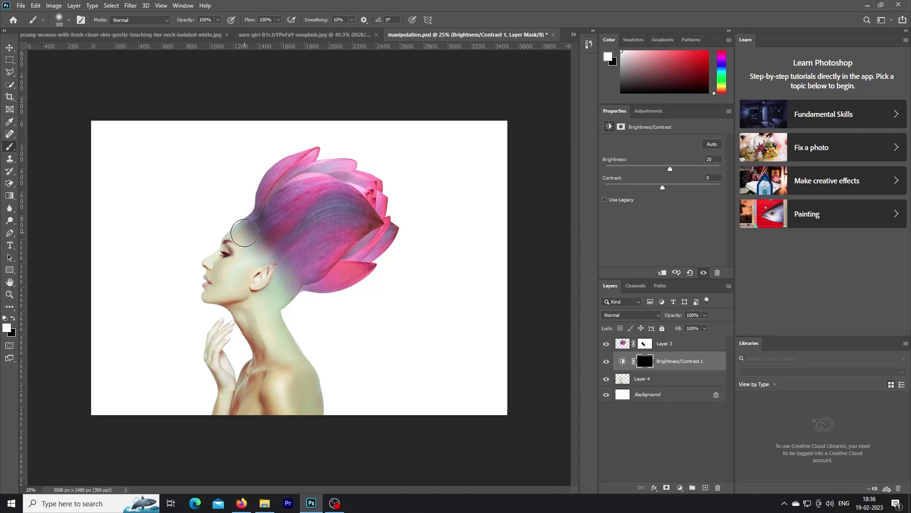
Paint the brightening back on the hairline and behind the ear, compare, then add Selective Color.
mouse_move(258, 247)
mouse_down()
mouse_move(270, 300)
mouse_move(285, 270)
mouse_up()
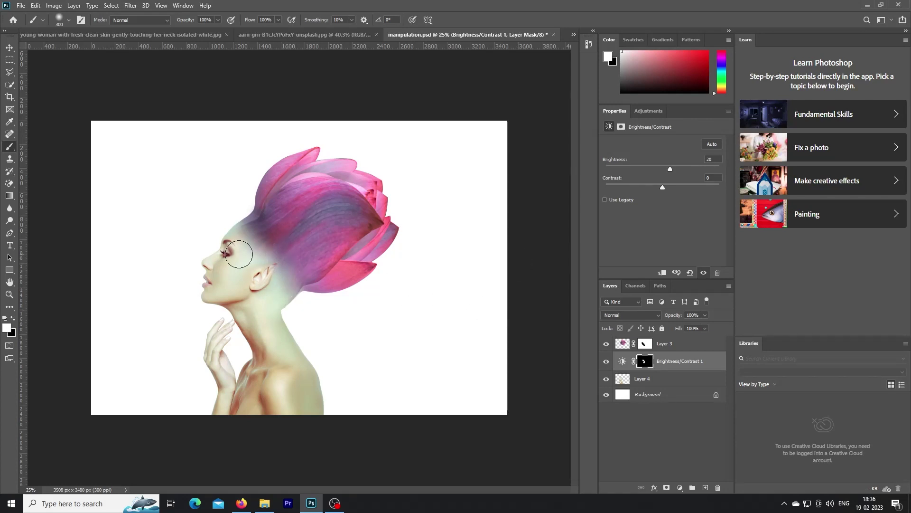
drag(238, 254, 245, 235)
click(606, 361)
click(607, 361)
click(607, 362)
click(606, 362)
click(679, 488)
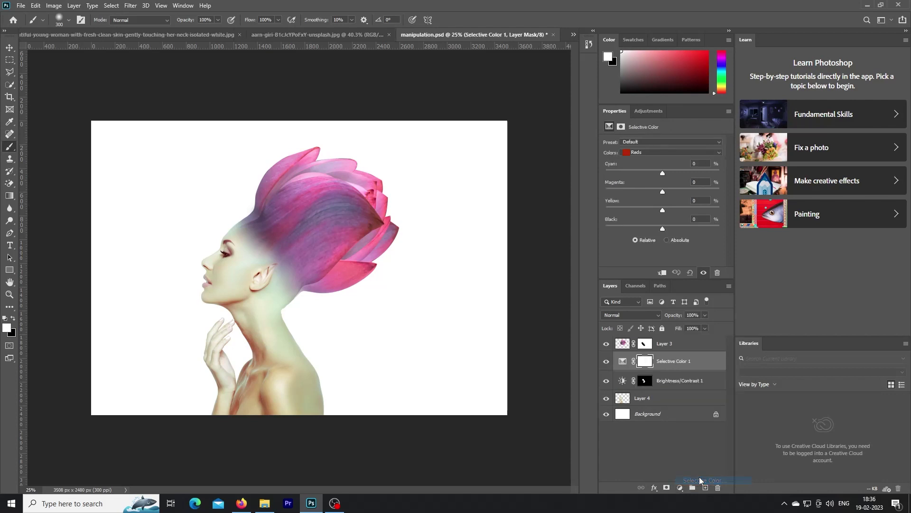
Clip Brightness/Contrast 1 and Selective Color 1 to the woman, and boost magenta in Reds.
ctrl+click(623, 382)
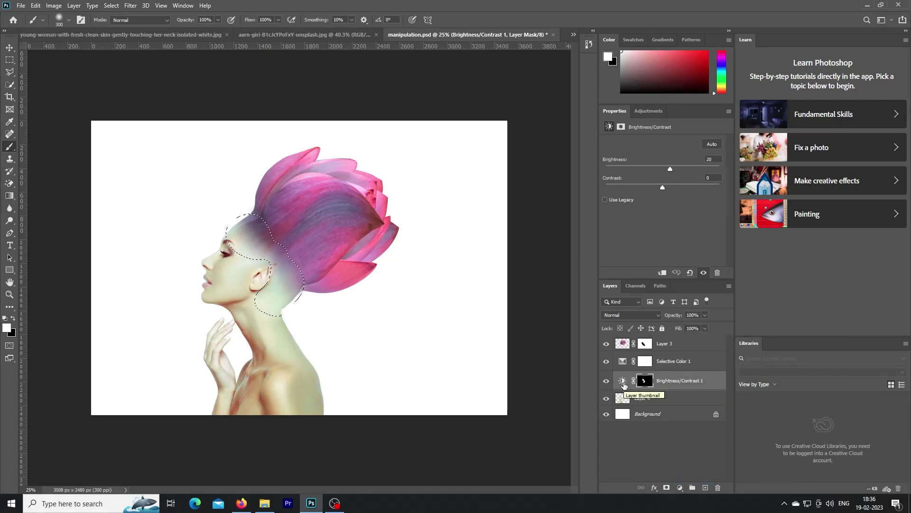
key(ctrl+d)
alt+click(623, 389)
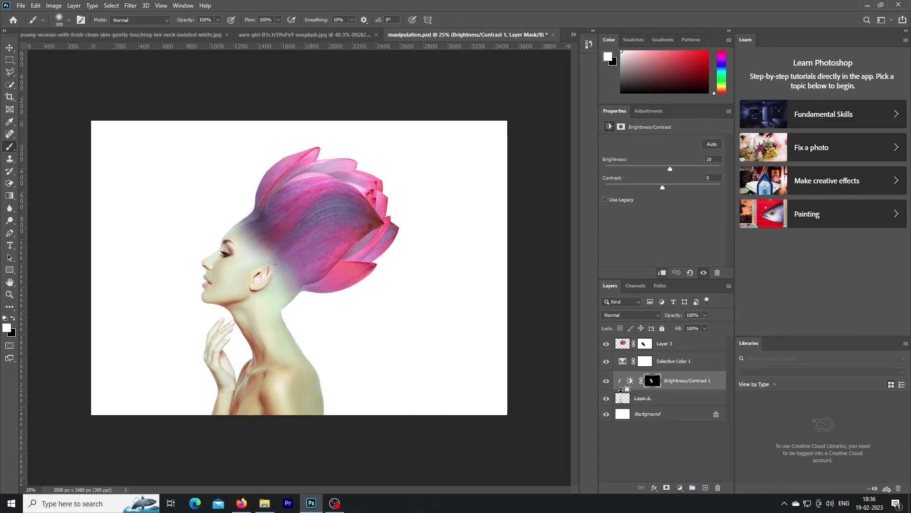
alt+click(623, 366)
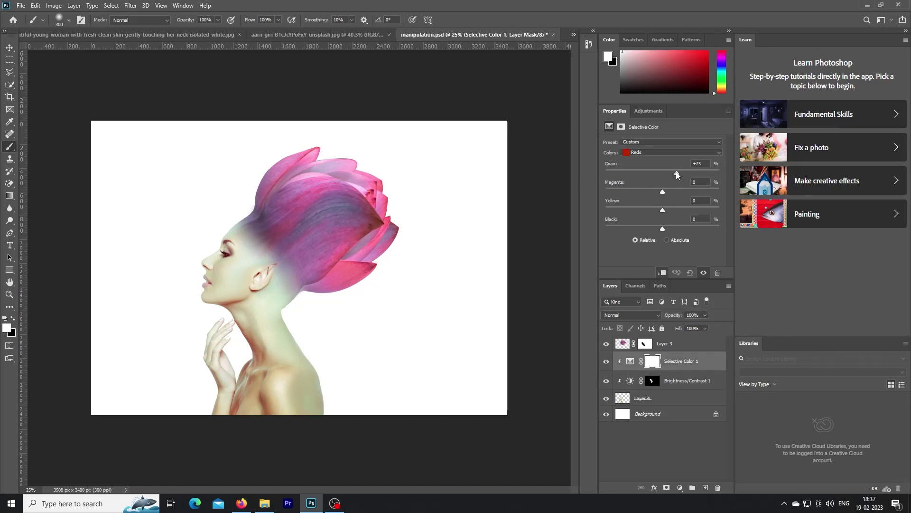
mouse_move(663, 192)
mouse_down()
mouse_move(704, 192)
mouse_move(741, 215)
mouse_up()
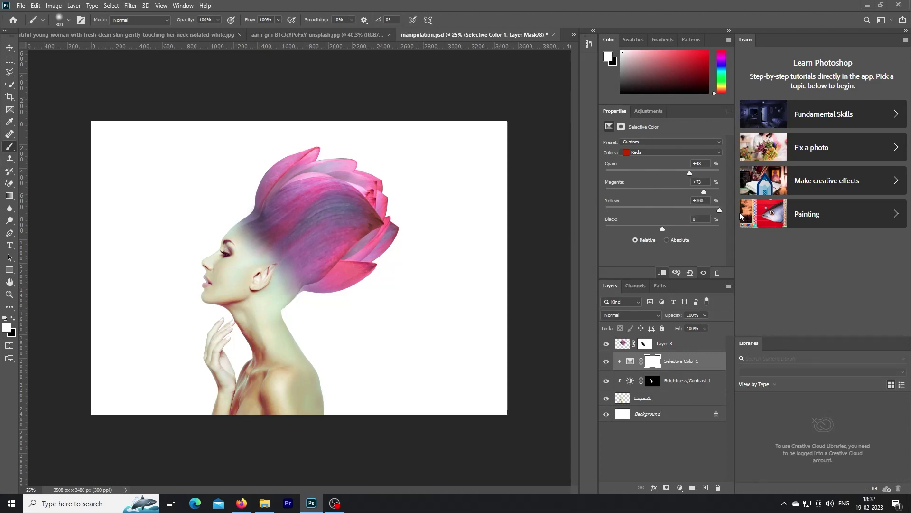
drag(650, 231, 665, 234)
drag(659, 229, 656, 228)
Reduce cyan in Yellows; set Whites to Cyan +13, Magenta +16, Yellow −60, Black +52.
click(677, 153)
mouse_move(663, 173)
mouse_down()
mouse_move(638, 191)
mouse_move(671, 195)
mouse_move(645, 209)
mouse_up()
click(693, 152)
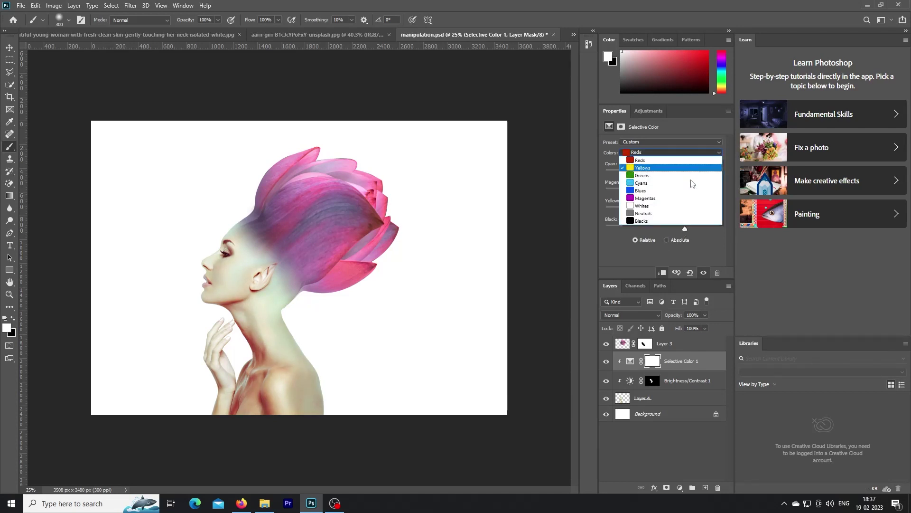
click(693, 194)
mouse_move(684, 175)
mouse_down()
mouse_move(670, 174)
mouse_move(659, 194)
mouse_up()
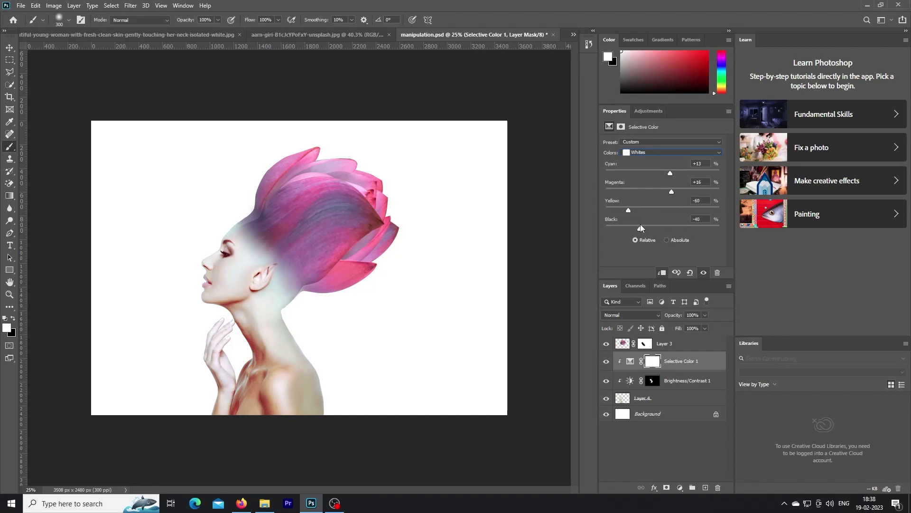
drag(641, 229, 708, 228)
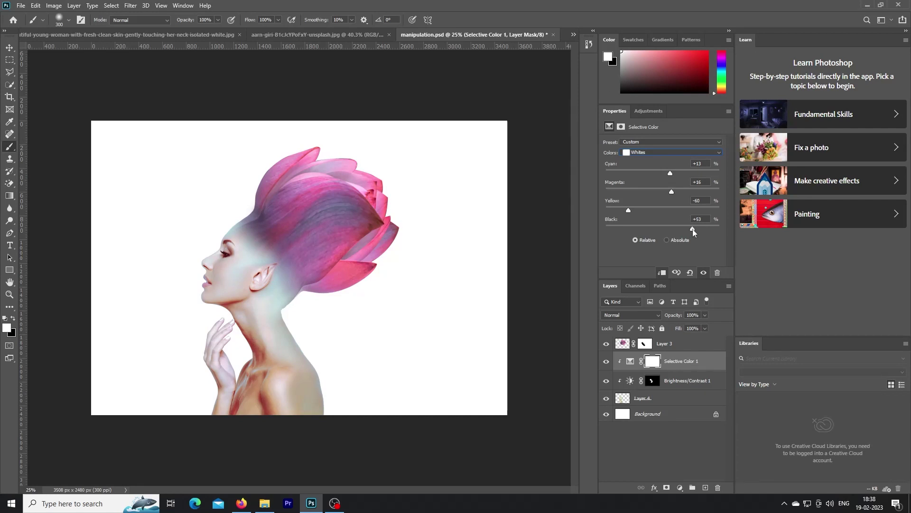
drag(693, 229, 695, 229)
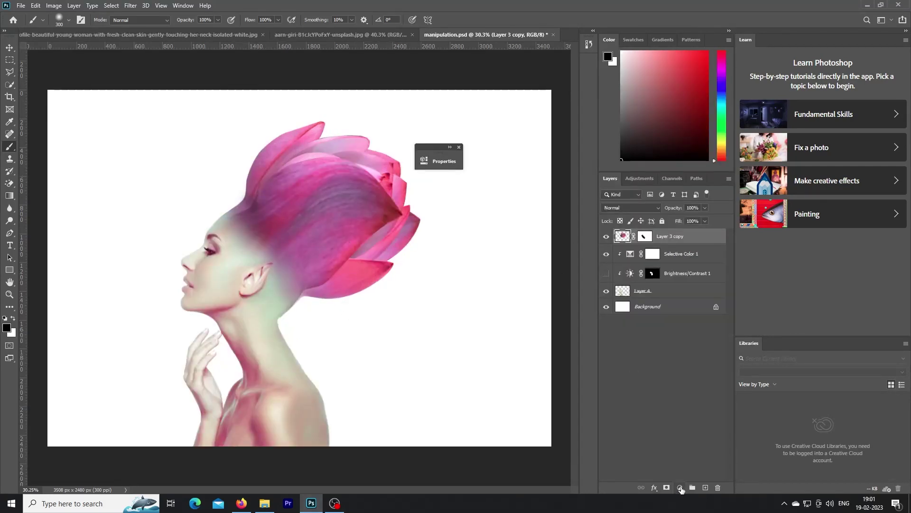
Add a Levels layer with midtones 1.19, white input 235 and output black 9.
click(681, 489)
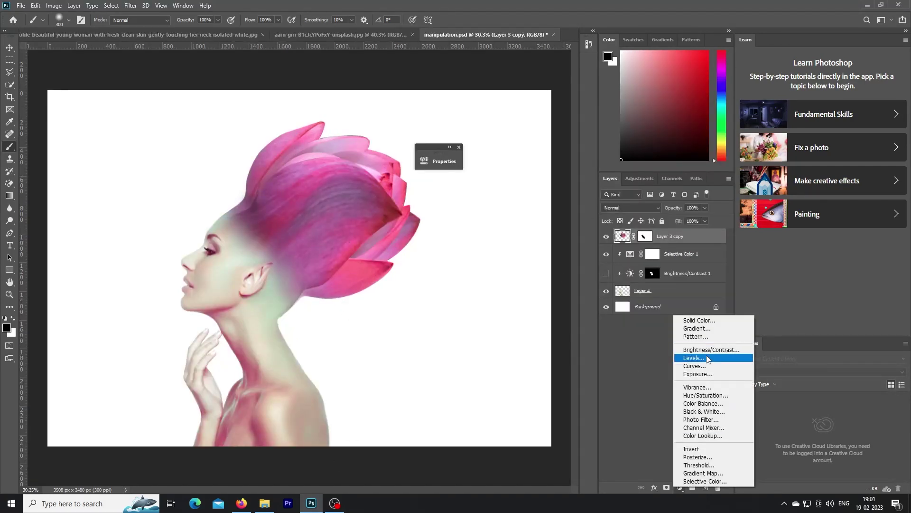
click(710, 362)
drag(370, 156, 511, 138)
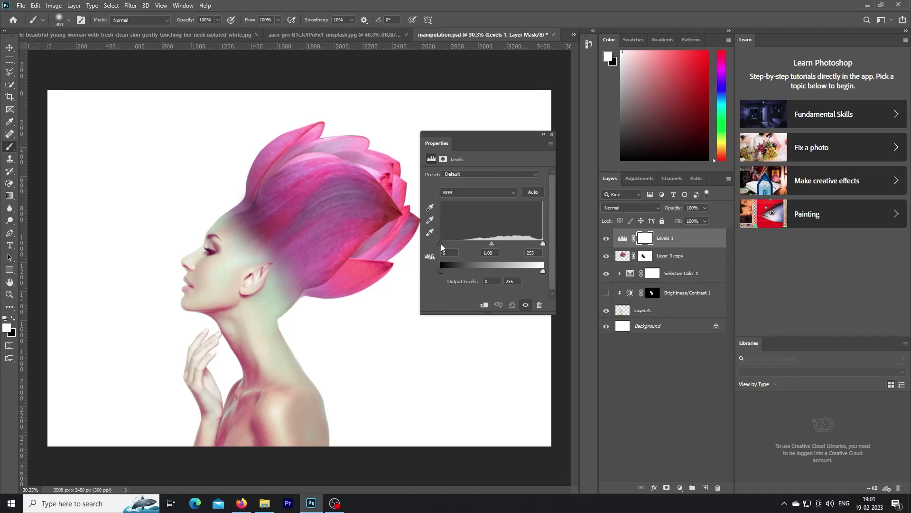
drag(492, 244, 482, 243)
drag(543, 244, 535, 244)
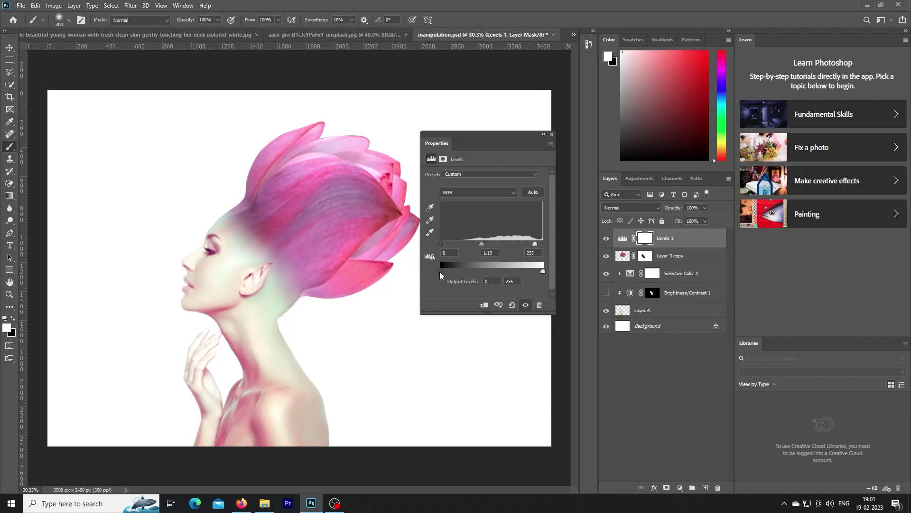
drag(440, 272, 444, 271)
Clip Levels 1 to the petal layer, lower white input slightly, and select Layer 3 copy.
click(483, 304)
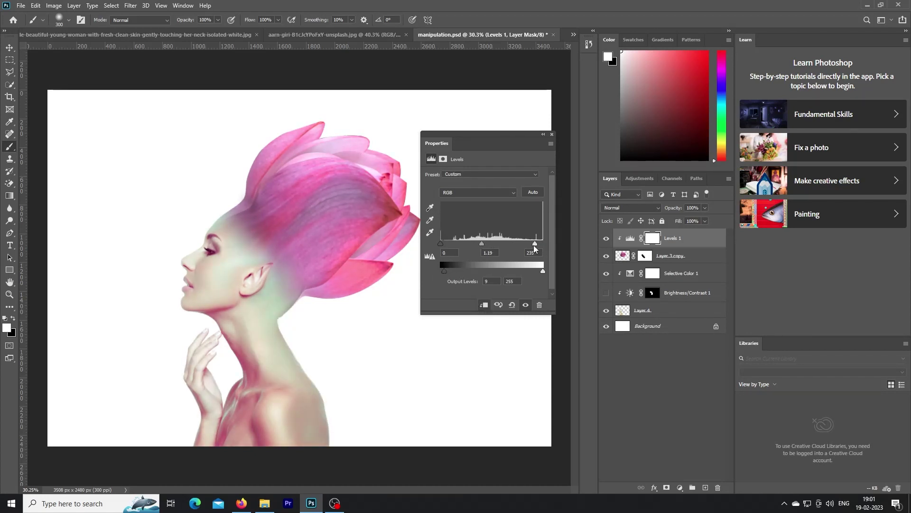
drag(534, 245, 531, 245)
click(543, 134)
click(671, 256)
click(131, 5)
Camera Raw split toning on Layer 3 copy: highlight hue 174, saturation 29, shadow saturation 28.
click(153, 62)
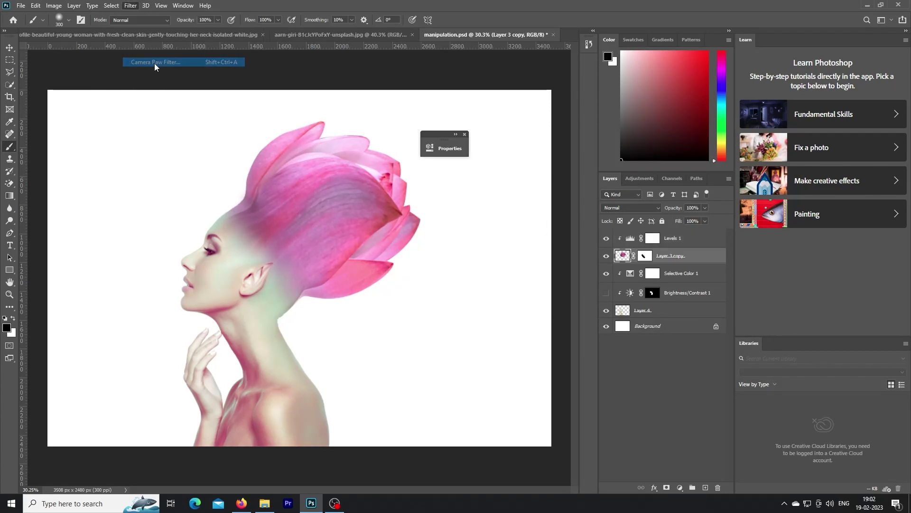
click(620, 103)
mouse_move(582, 141)
mouse_down()
mouse_move(624, 142)
mouse_move(598, 158)
mouse_move(636, 143)
mouse_up()
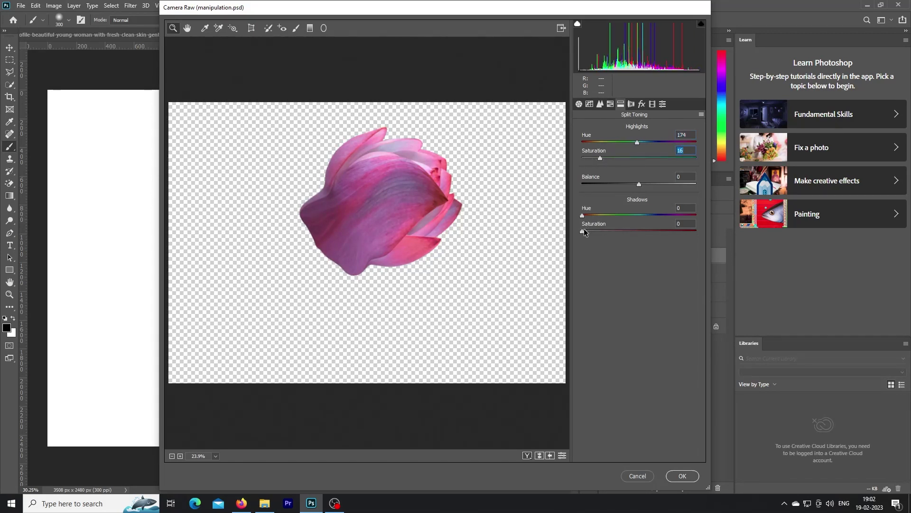
drag(582, 231, 596, 232)
drag(598, 159, 613, 160)
drag(600, 232, 610, 231)
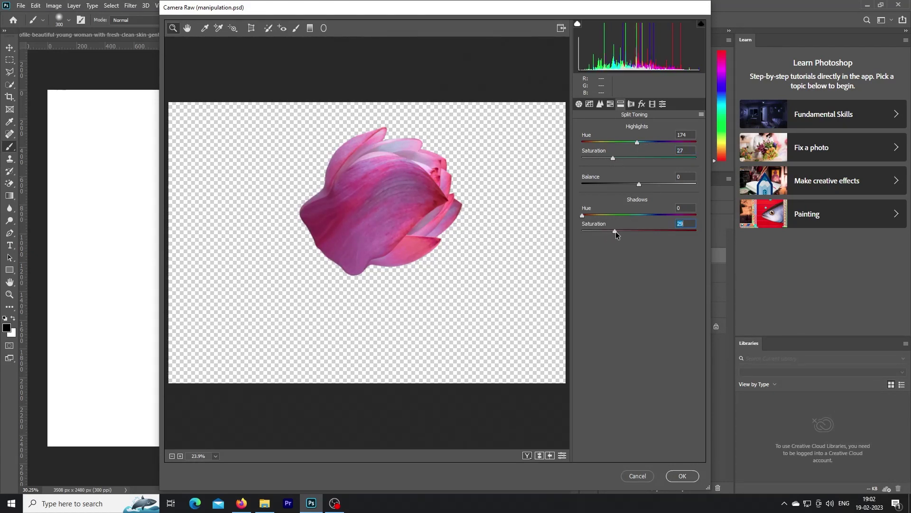
drag(612, 158, 615, 158)
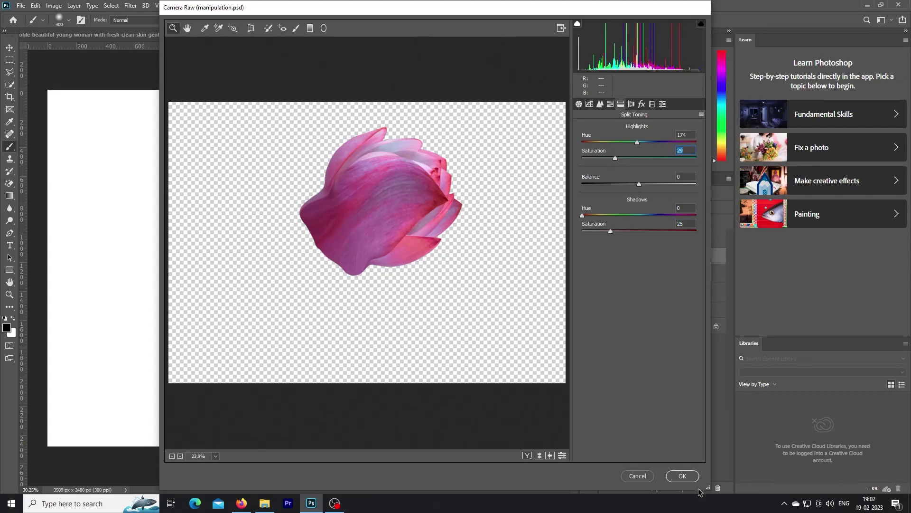
click(614, 230)
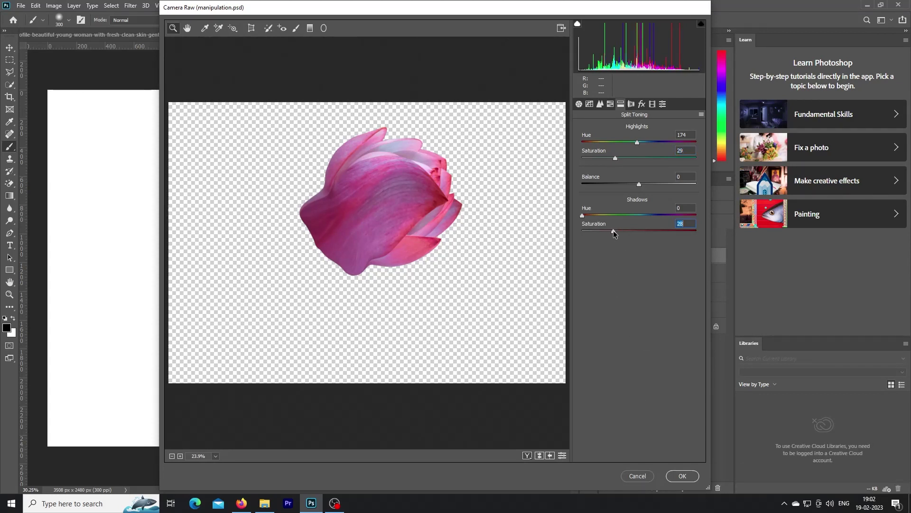
click(683, 476)
click(652, 239)
Invert the Levels 1 mask and paint the brightening back on the temple and behind the ear.
key(ctrl+i)
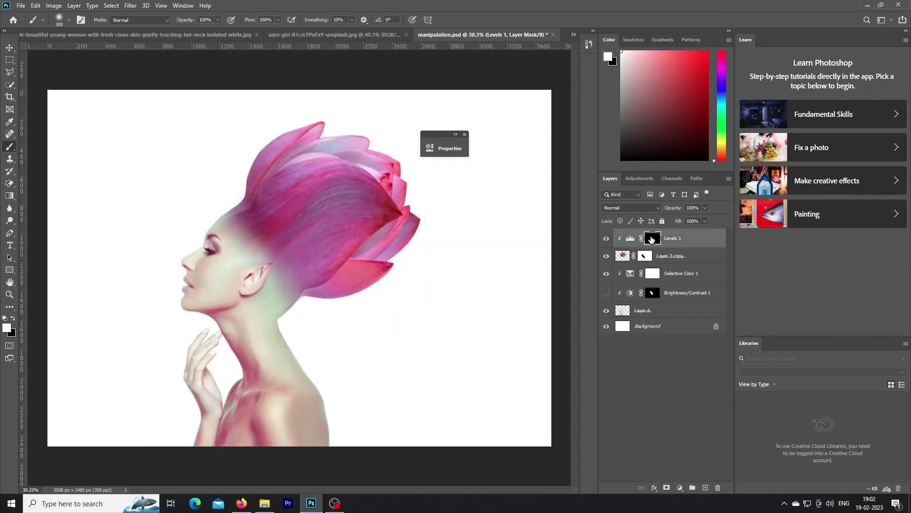
key(bracketleft)
key(bracketleft)
key(bracketleft)
mouse_move(238, 235)
mouse_down()
mouse_move(276, 252)
mouse_move(301, 295)
mouse_up()
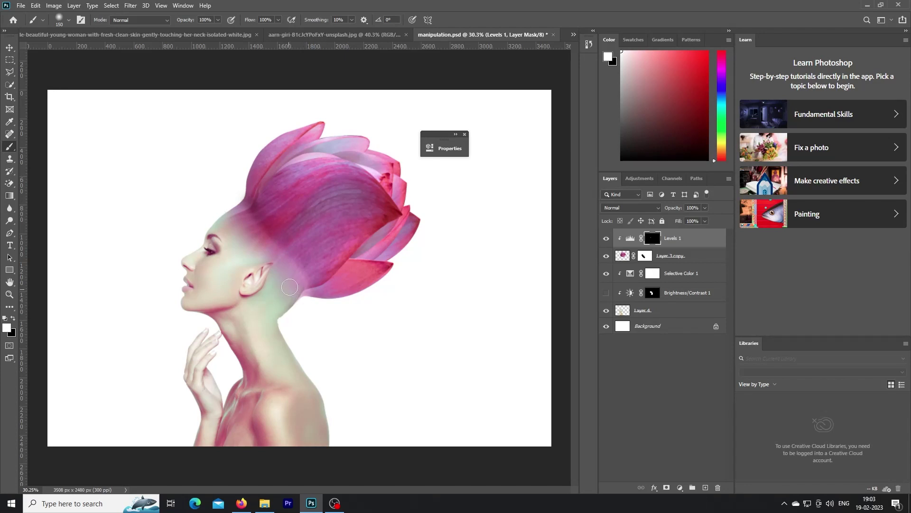
key(bracketright)
key(bracketright)
mouse_move(245, 232)
mouse_down()
mouse_move(248, 246)
mouse_move(286, 261)
mouse_move(291, 292)
mouse_move(273, 227)
mouse_move(233, 209)
mouse_move(305, 287)
mouse_up()
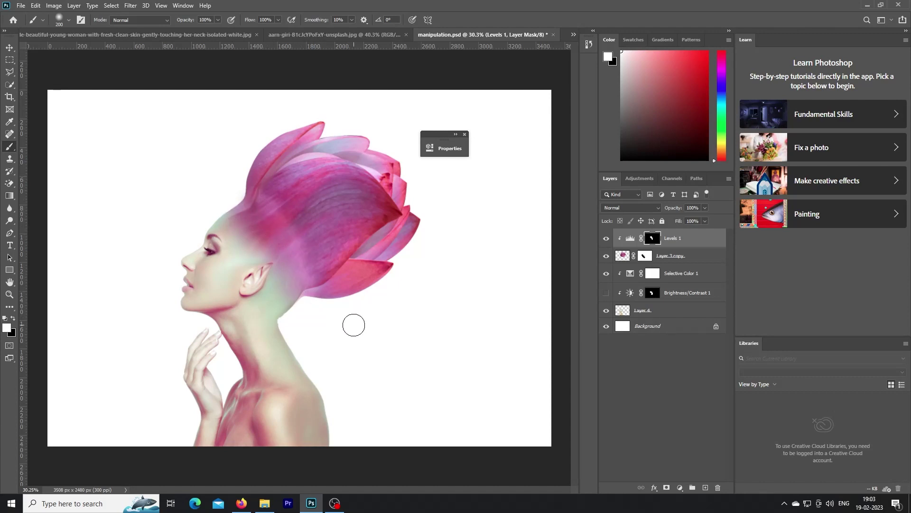
key(ctrl+z)
key(ctrl+z)
key(bracketright)
key(bracketright)
key(bracketright)
mouse_move(250, 233)
mouse_down()
mouse_move(271, 298)
mouse_move(244, 277)
mouse_move(242, 223)
mouse_move(287, 273)
mouse_move(238, 247)
mouse_move(249, 247)
mouse_up()
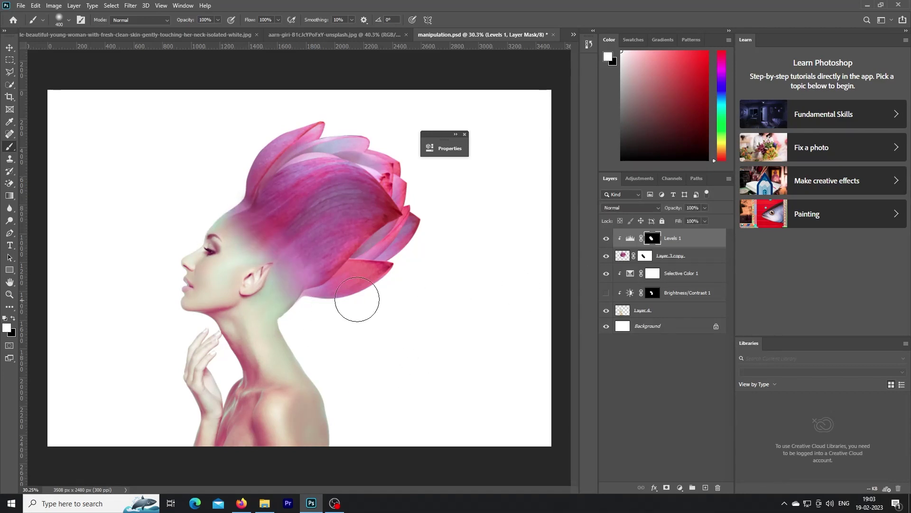
Toggle Levels 1 visibility to compare before and after, redoing the temple mask stroke.
key(ctrl+comma)
click(606, 239)
click(606, 239)
click(606, 238)
click(606, 238)
key(ctrl+z)
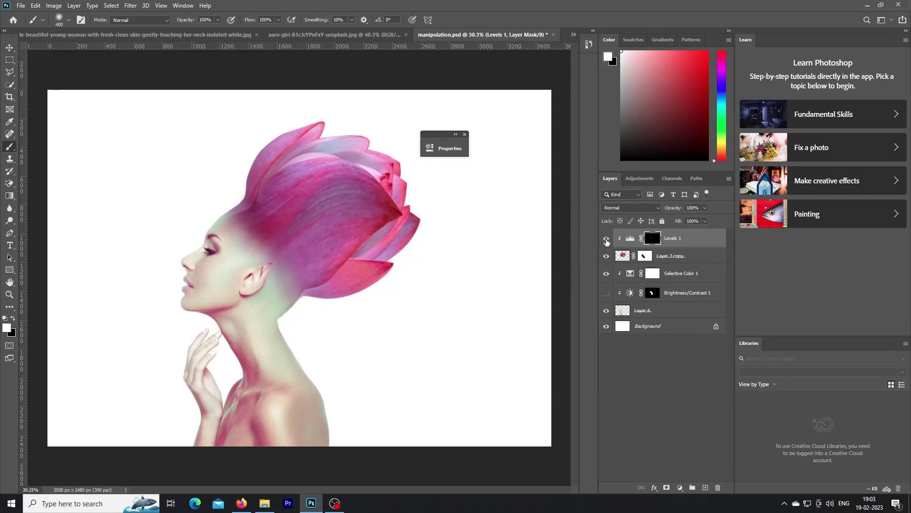
key(ctrl+shift+z)
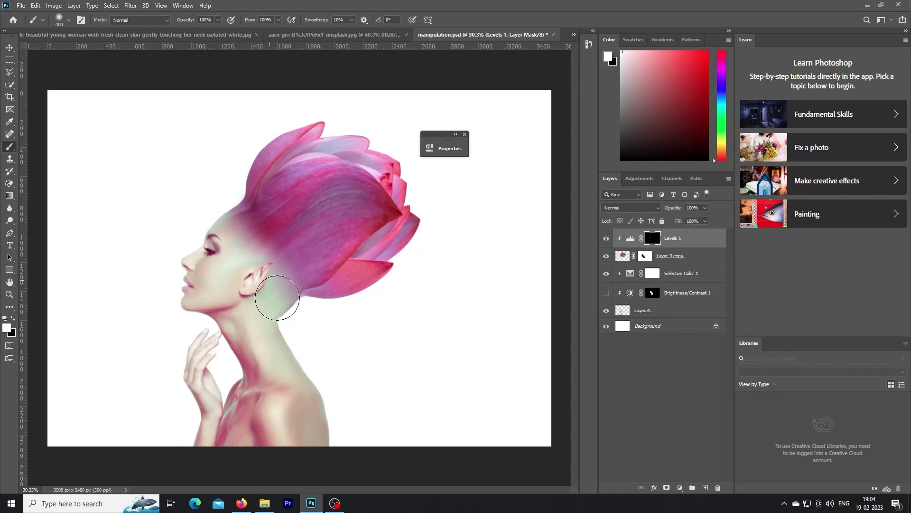
click(606, 239)
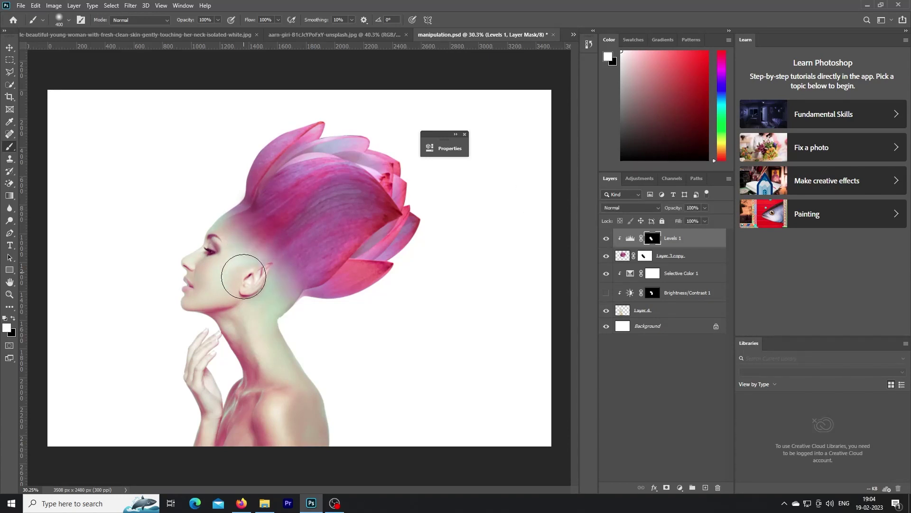
click(606, 238)
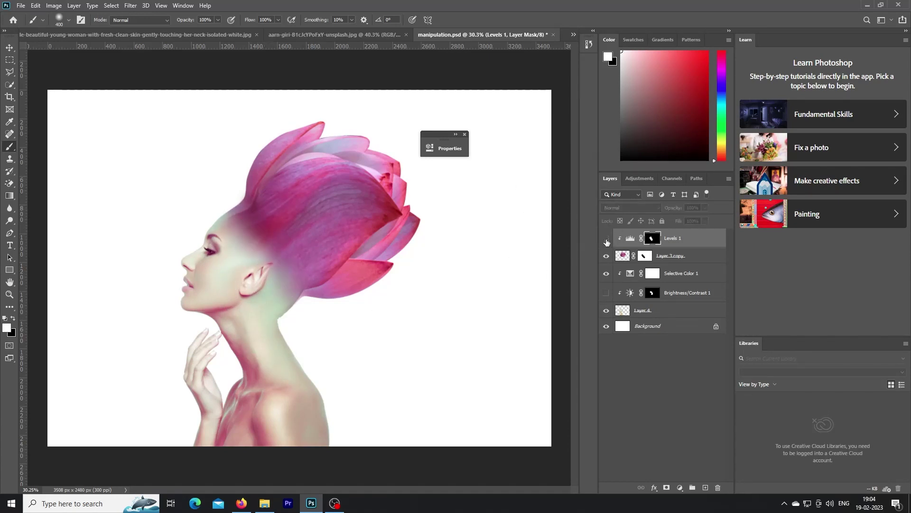
Add Levels 2 clipped with Ctrl+Alt+G, setting input black 24 and output white 240.
click(679, 490)
click(700, 367)
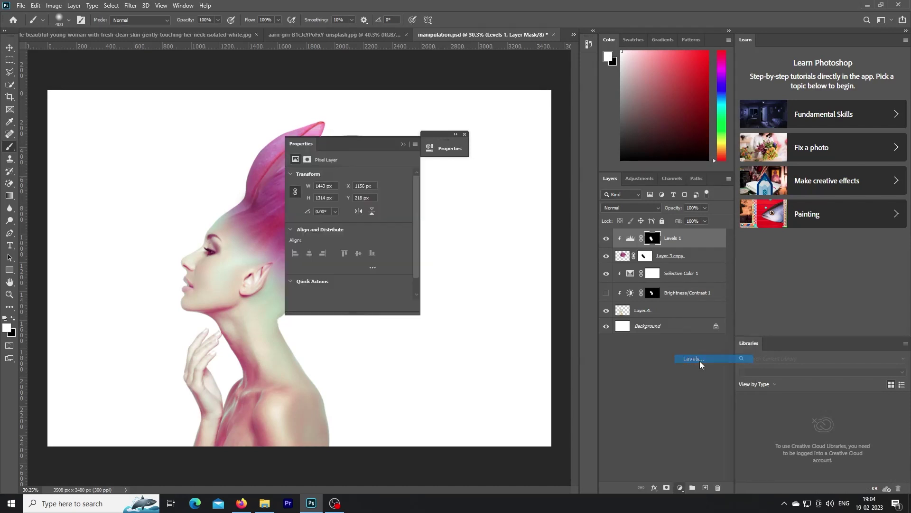
drag(371, 145, 527, 123)
drag(463, 249, 463, 248)
key(ctrl+alt+g)
drag(565, 249, 559, 248)
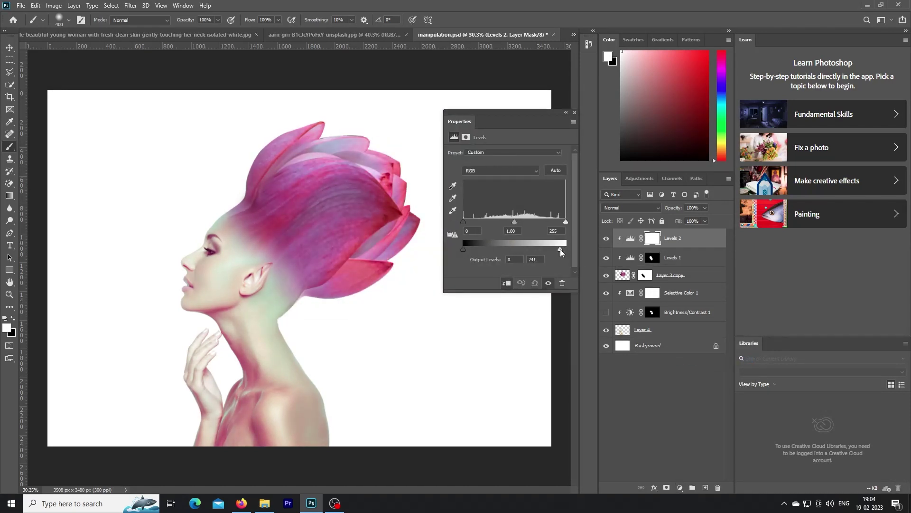
drag(467, 223, 471, 225)
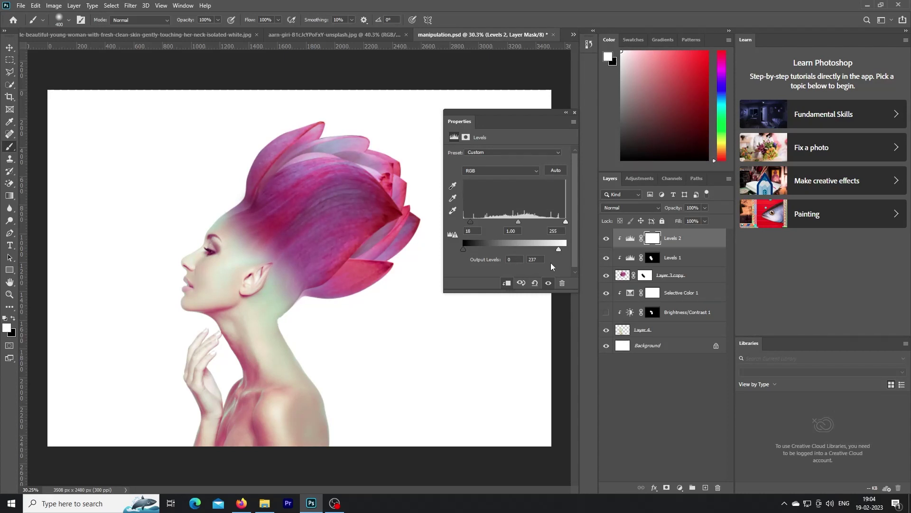
drag(559, 249, 557, 249)
drag(470, 222, 473, 223)
click(567, 115)
Add a Selective Color layer above Selective Color 1, setting Reds to Cyan -97 and Black +65.
click(678, 293)
click(606, 312)
click(680, 487)
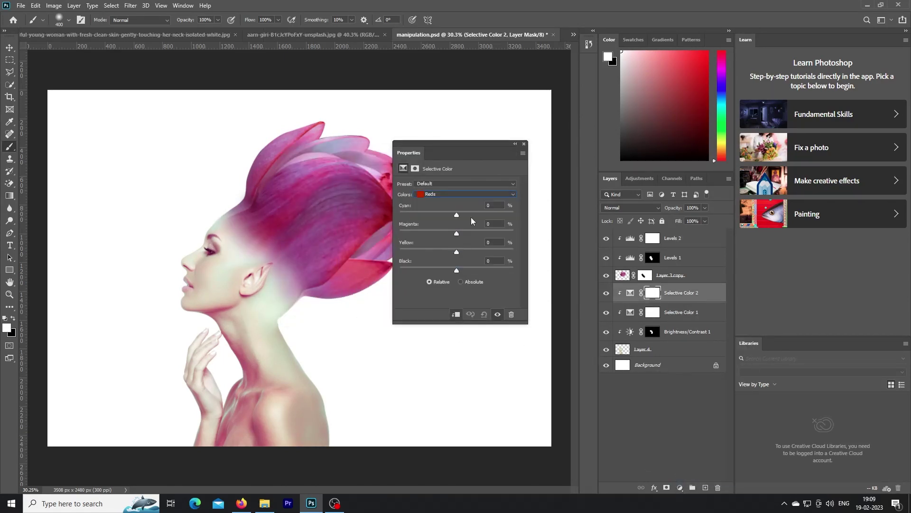
drag(427, 214, 429, 214)
drag(456, 270, 497, 271)
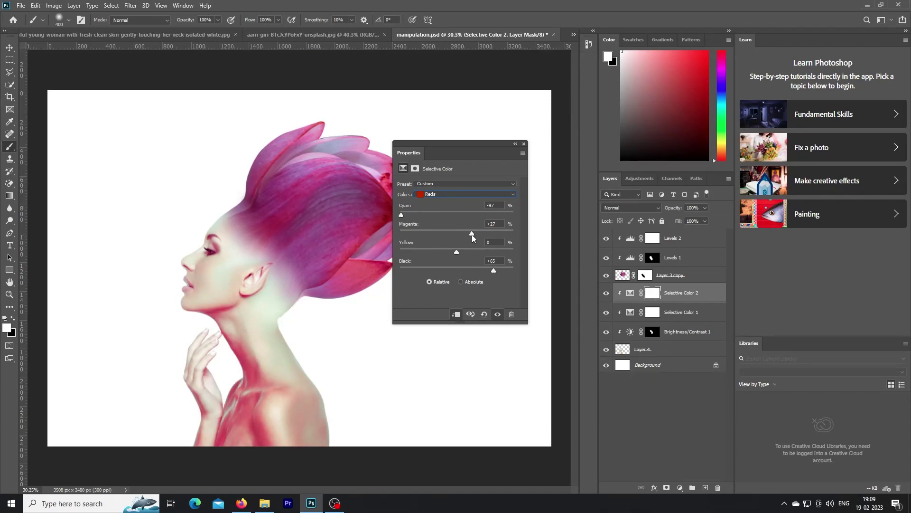
drag(423, 251, 462, 251)
drag(402, 218, 426, 222)
Add yellow to the Yellows, then set Whites to Cyan +12, Magenta −17, Yellow −1, Black −22.
click(469, 194)
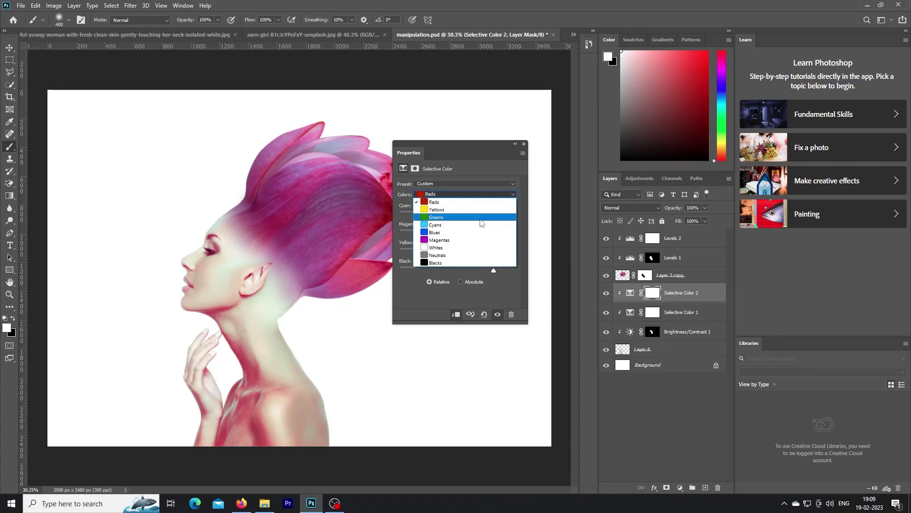
click(460, 213)
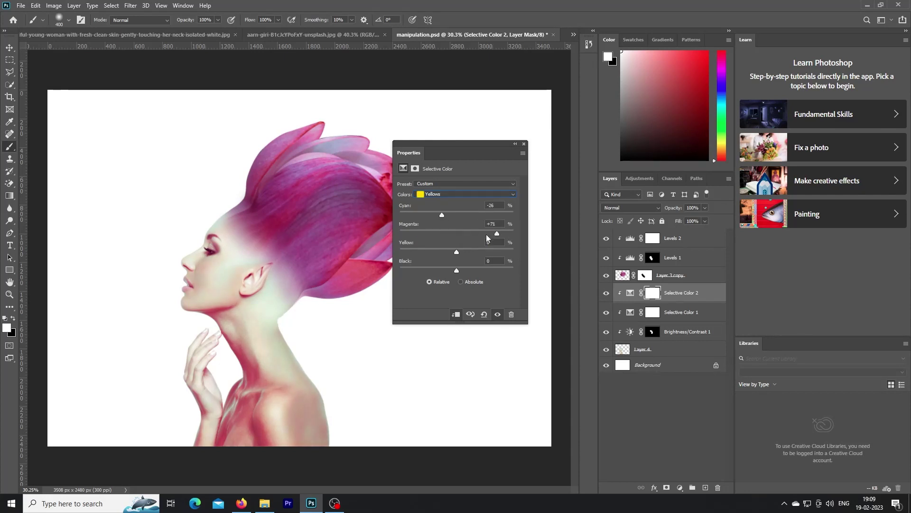
drag(457, 251, 484, 252)
click(461, 194)
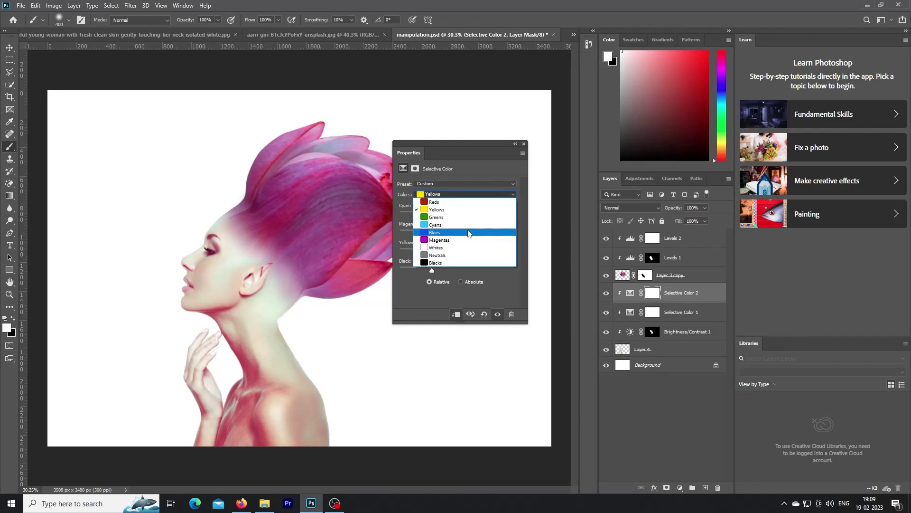
click(459, 231)
mouse_move(457, 215)
mouse_down()
mouse_move(488, 215)
mouse_move(460, 233)
mouse_move(480, 252)
mouse_move(459, 273)
mouse_up()
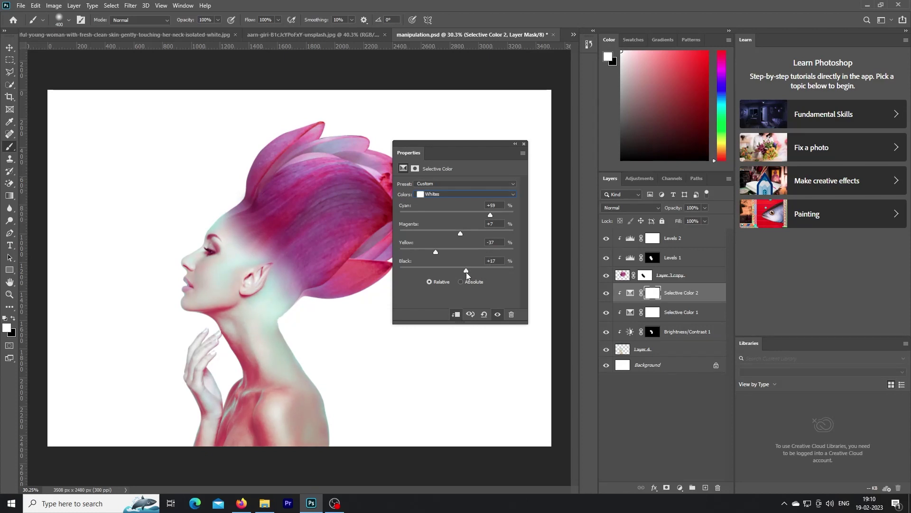
drag(467, 271, 443, 271)
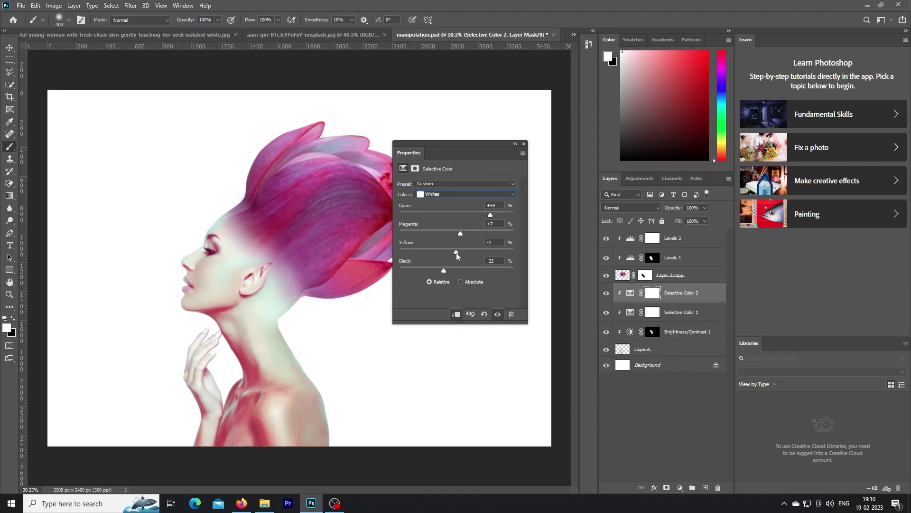
drag(435, 216, 463, 217)
click(517, 145)
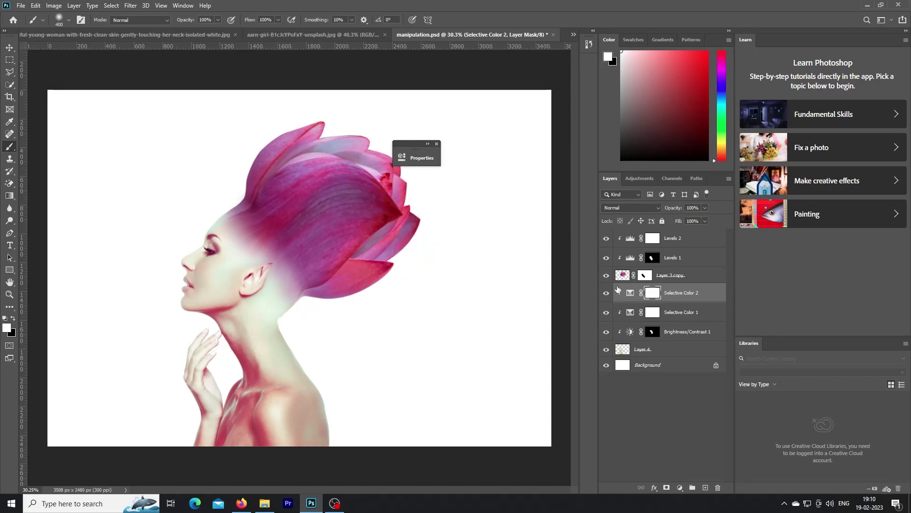
click(606, 292)
click(606, 292)
Try a magenta-pink Selective Color above Levels 2, then delete the old Selective Color 3 layer.
click(670, 275)
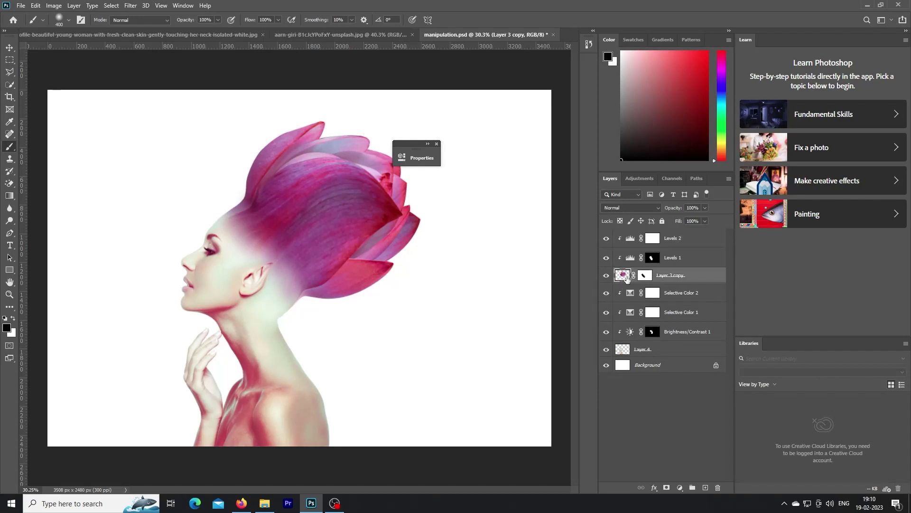
click(688, 238)
click(680, 487)
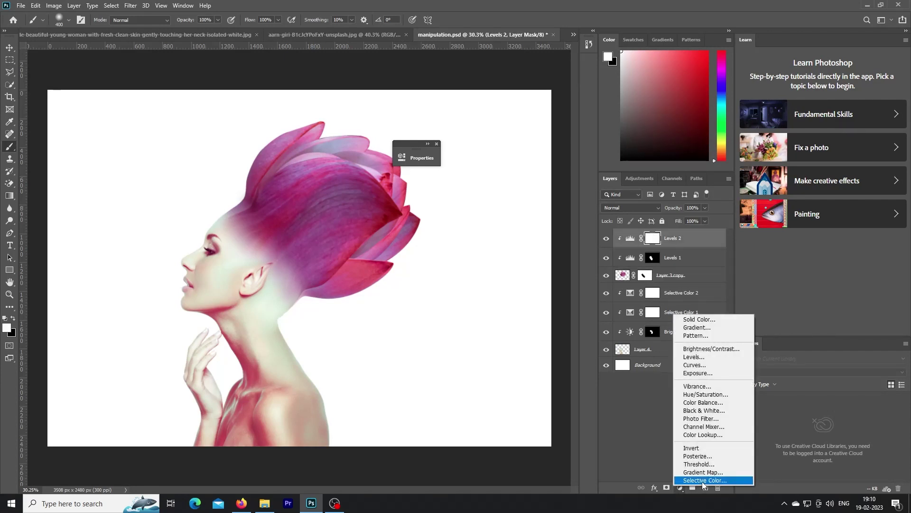
click(703, 480)
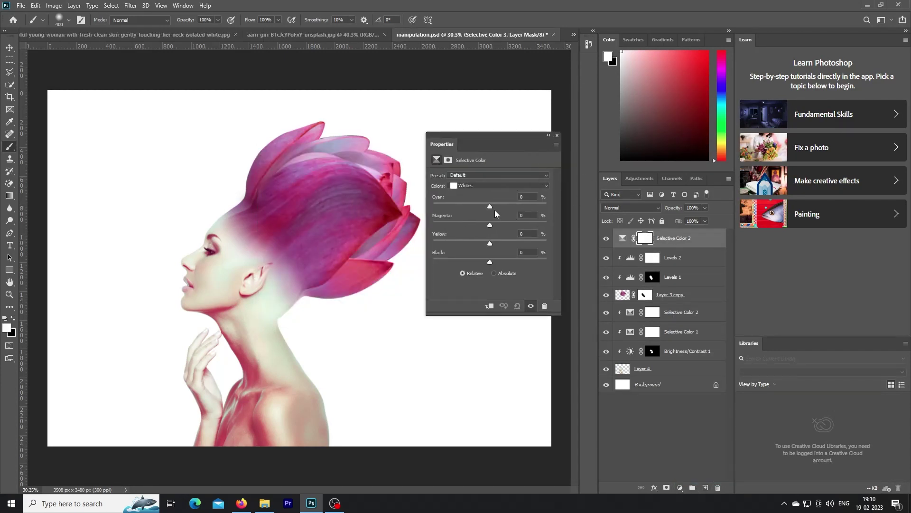
drag(489, 207, 487, 207)
mouse_move(489, 243)
mouse_down()
mouse_move(533, 224)
mouse_move(488, 223)
mouse_up()
mouse_move(515, 138)
mouse_down()
mouse_move(628, 329)
mouse_move(500, 126)
mouse_up()
click(551, 118)
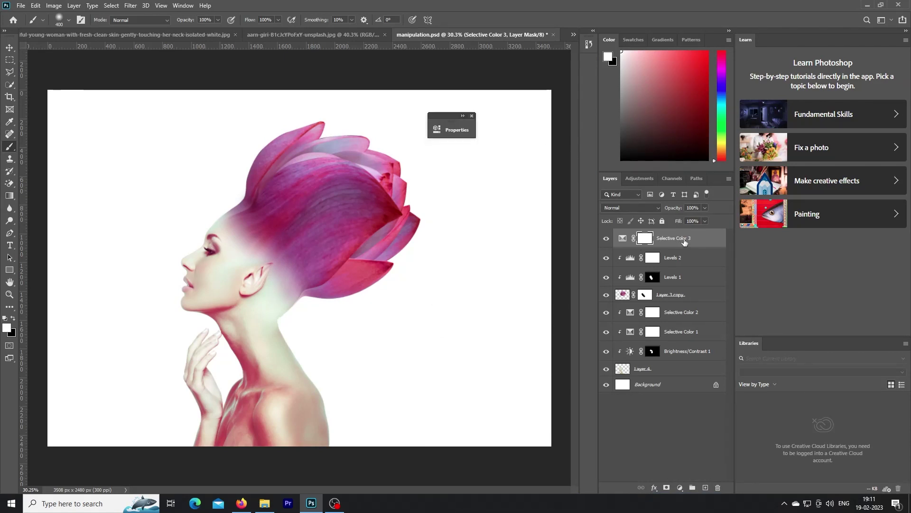
drag(683, 238, 717, 487)
Test a clipped Selective Color with no cyan and more magenta in Reds, then discard it.
click(680, 488)
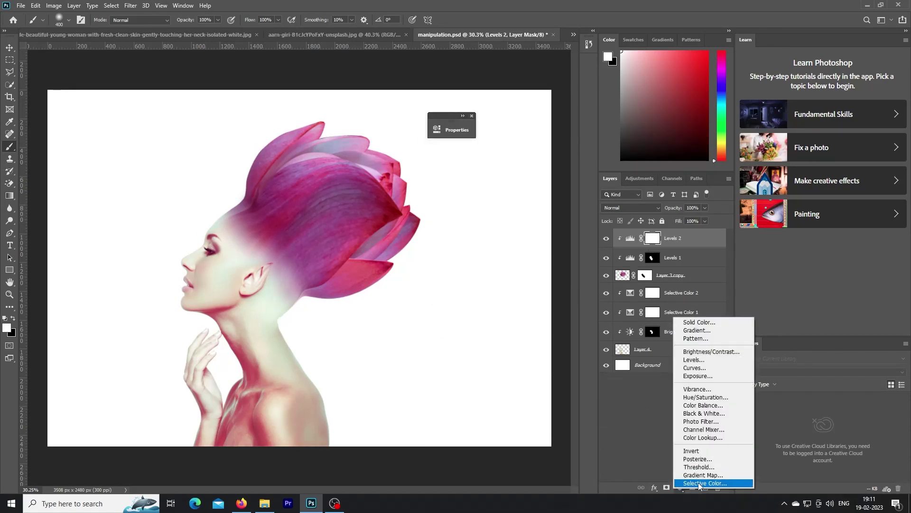
click(712, 482)
click(367, 166)
drag(360, 124, 504, 124)
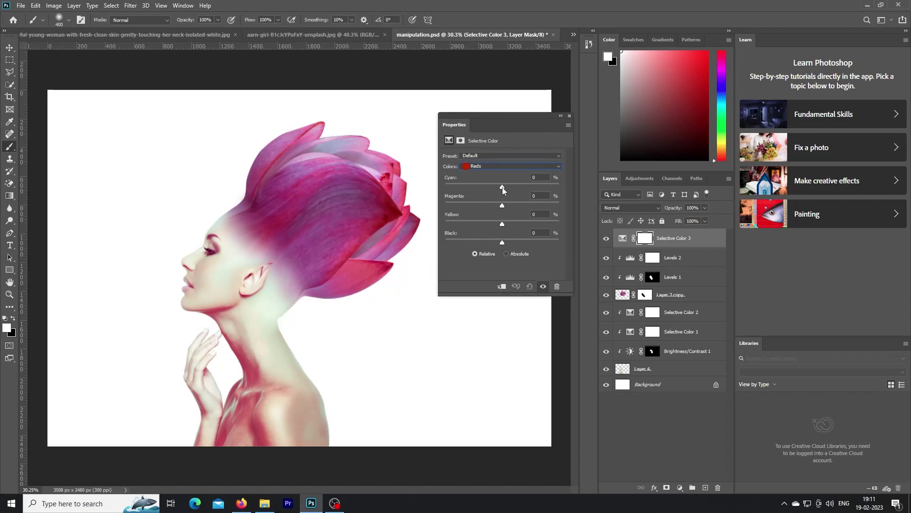
drag(502, 186, 446, 184)
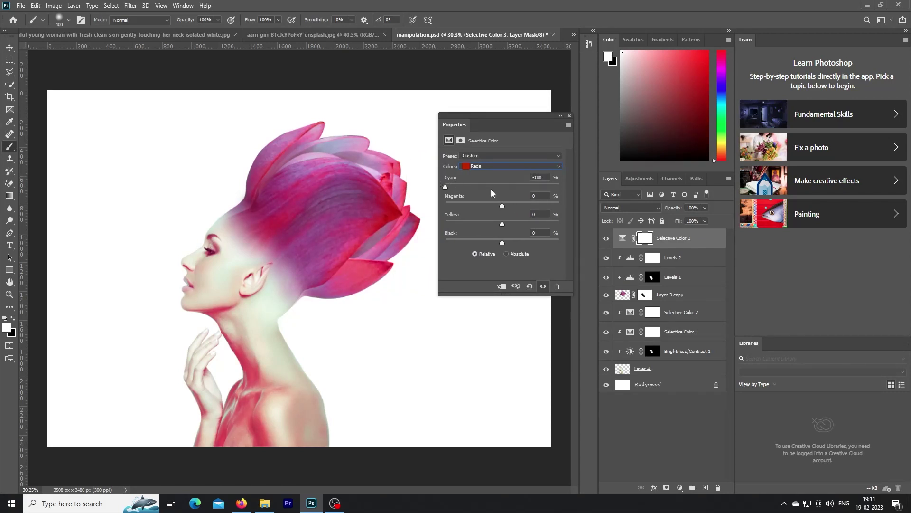
mouse_move(502, 205)
mouse_down()
mouse_move(533, 206)
mouse_move(519, 205)
mouse_move(475, 243)
mouse_move(506, 243)
mouse_up()
click(501, 287)
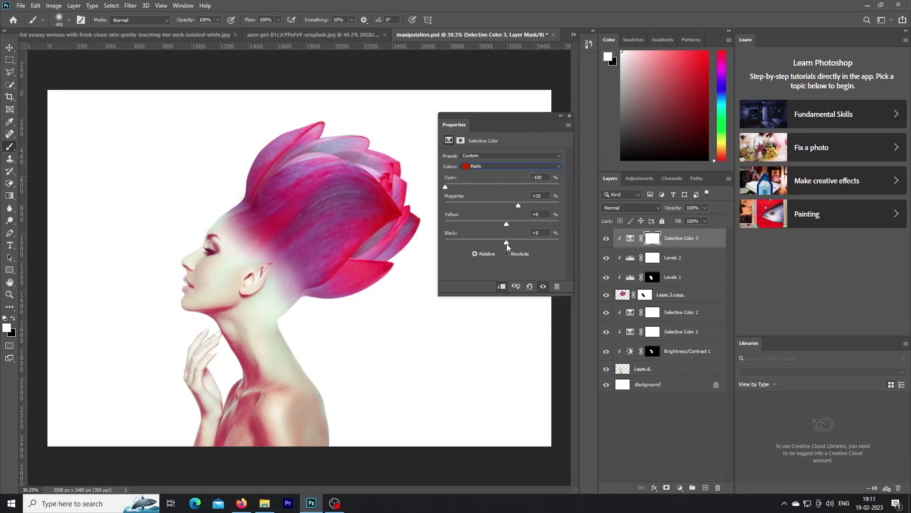
drag(519, 206, 508, 207)
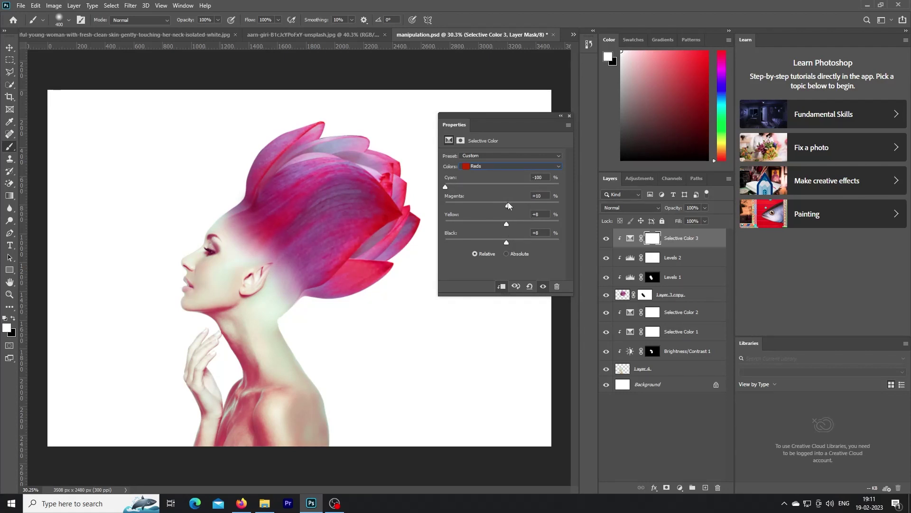
click(556, 286)
click(423, 188)
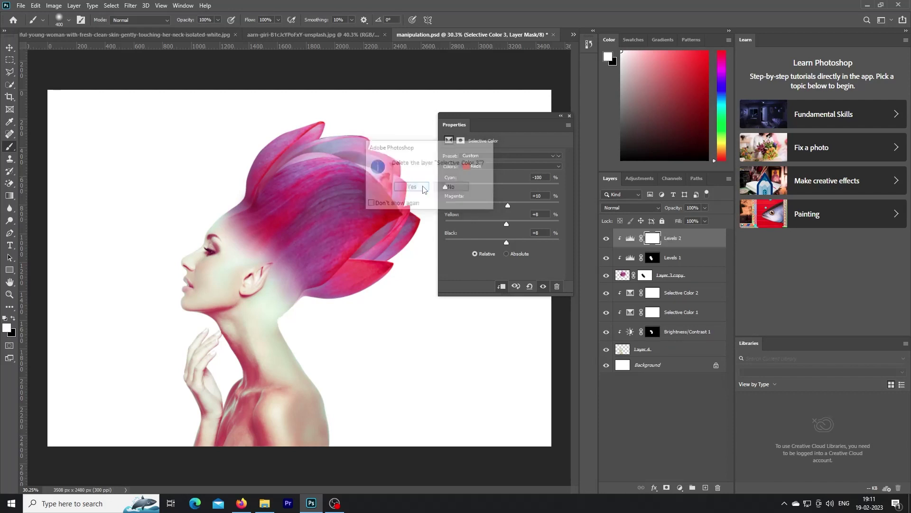
Add a clipped Selective Color with Reds at Cyan −37, Magenta +9, Yellow +13, Black +45.
click(680, 487)
click(712, 483)
drag(363, 129, 508, 126)
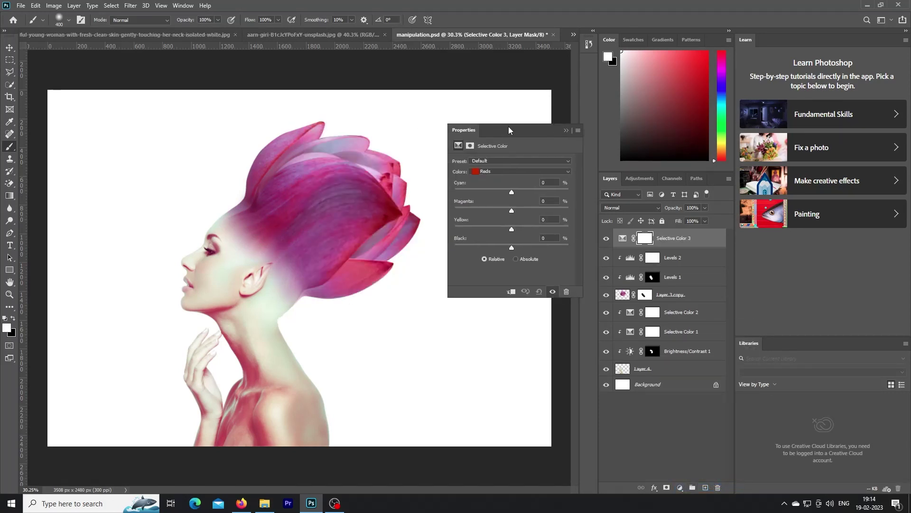
drag(512, 192, 502, 191)
drag(512, 230, 542, 248)
click(511, 291)
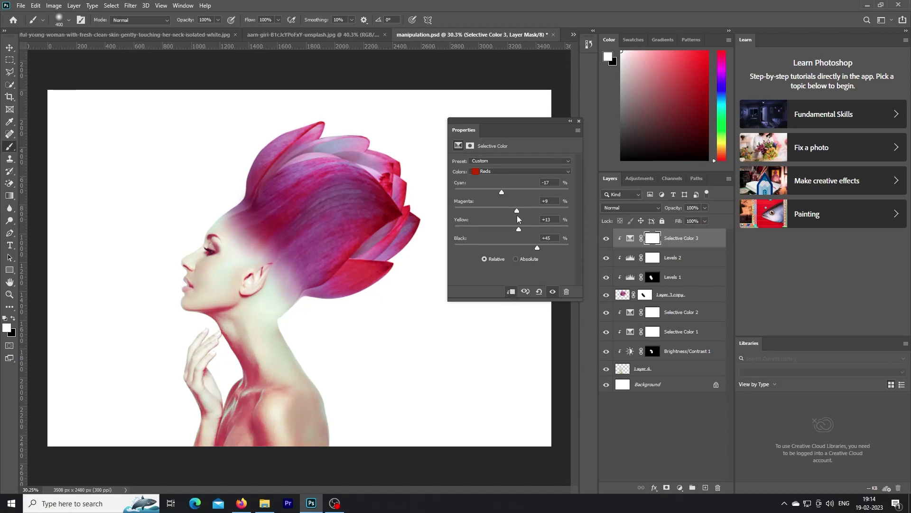
drag(520, 192, 491, 192)
click(570, 121)
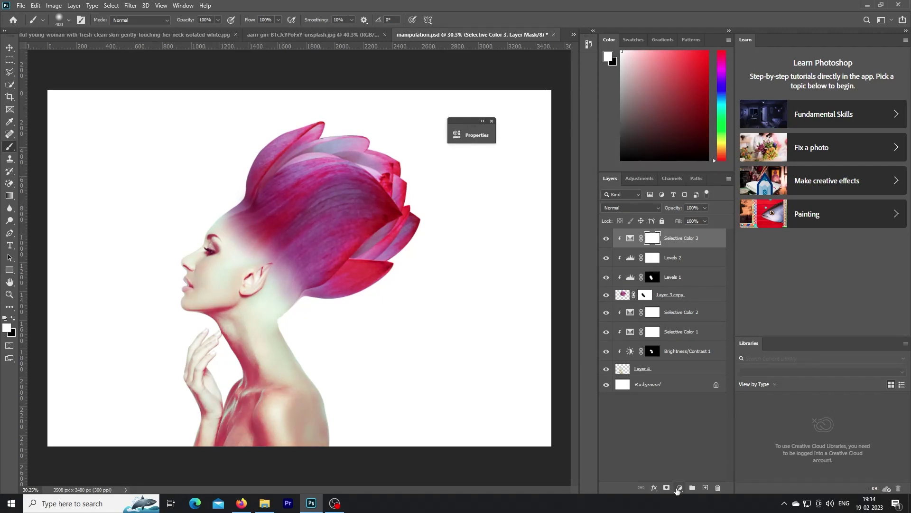
Select the Layer 3 copy petal layer as the target for the next adjustment.
click(678, 487)
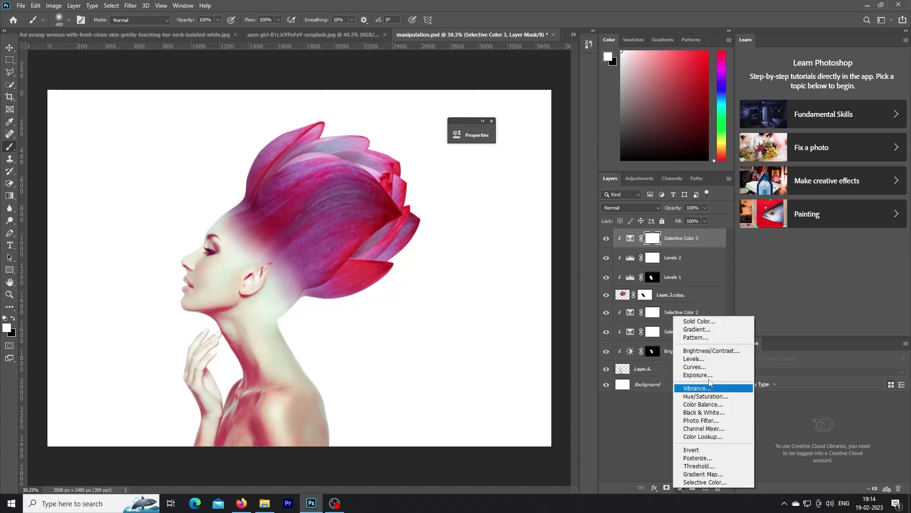
click(623, 294)
click(681, 487)
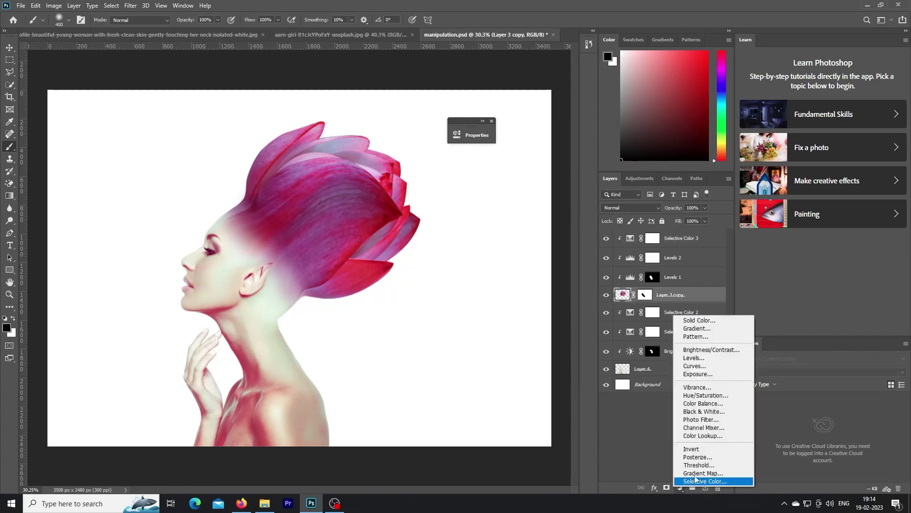
Add a Hue/Saturation layer above Layer 3 copy with Saturation -34.
click(709, 396)
drag(402, 127, 524, 140)
drag(498, 232, 478, 232)
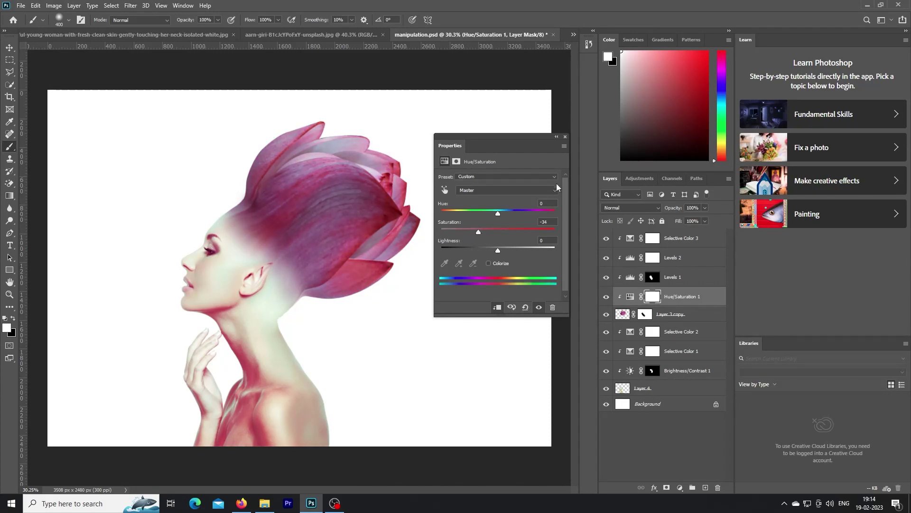
click(559, 138)
Paint the Levels 1 mask with a soft brush (250, then 500) over hairline, temple and ear.
click(664, 278)
scroll(308, 265, up, 2)
scroll(311, 272, up, 2)
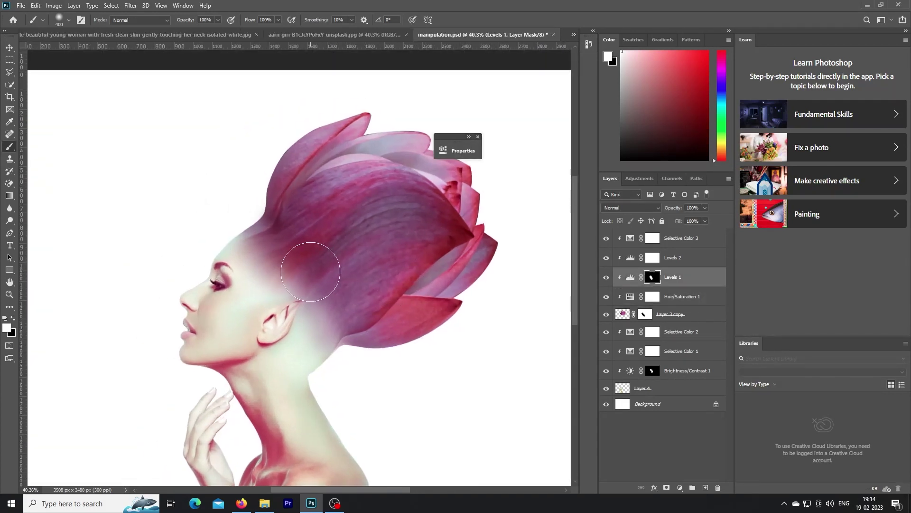
key(bracketleft)
key(bracketleft)
mouse_move(270, 237)
mouse_down()
mouse_move(285, 266)
mouse_move(278, 285)
mouse_move(319, 346)
mouse_up()
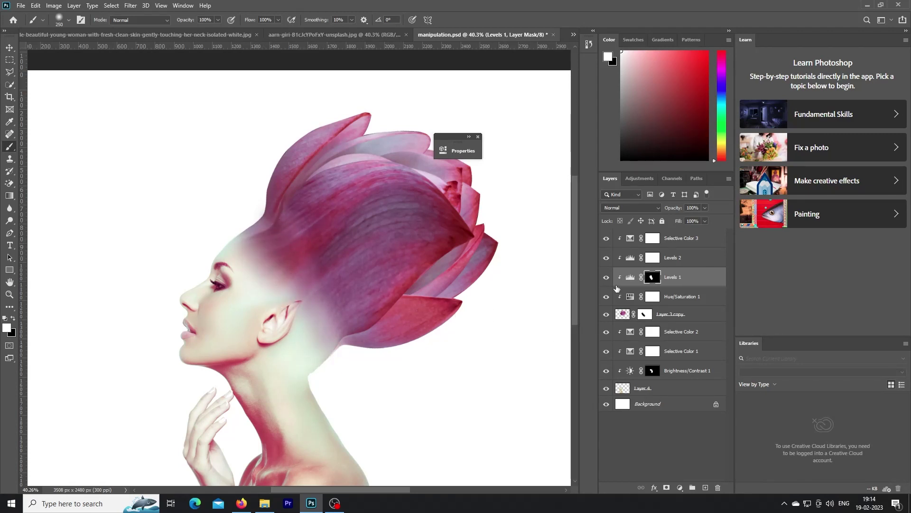
alt+scroll(415, 299, down, 2)
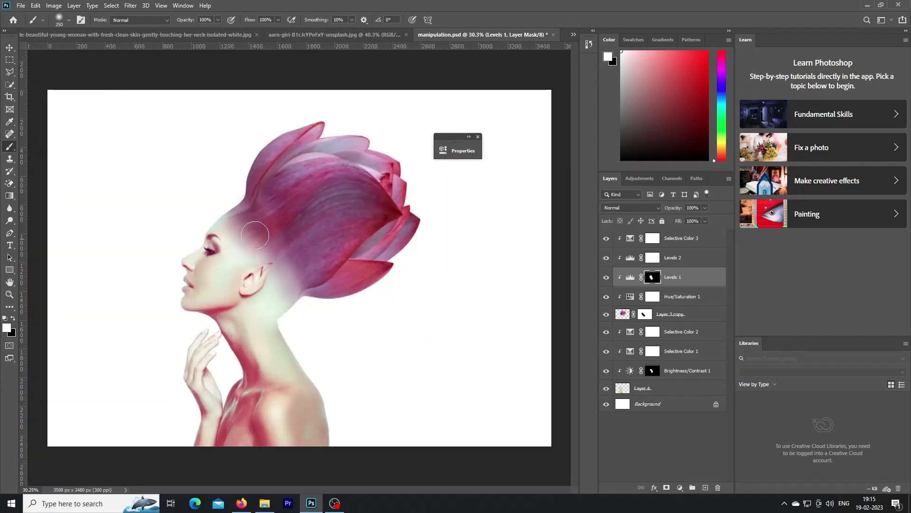
key(bracketright)
key(bracketright)
key(bracketright)
drag(255, 235, 263, 268)
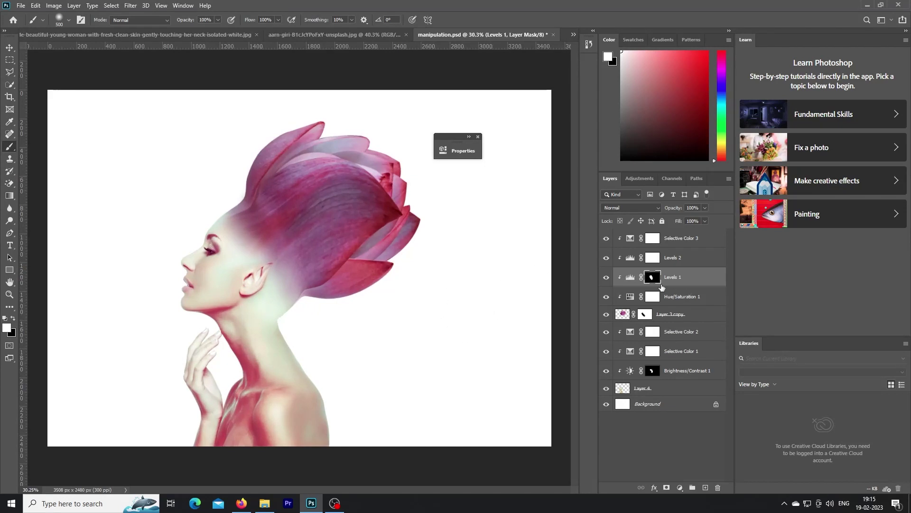
Reopen the Hue/Saturation 1 settings beside the canvas to review the saturation.
double_click(630, 296)
drag(332, 136, 456, 128)
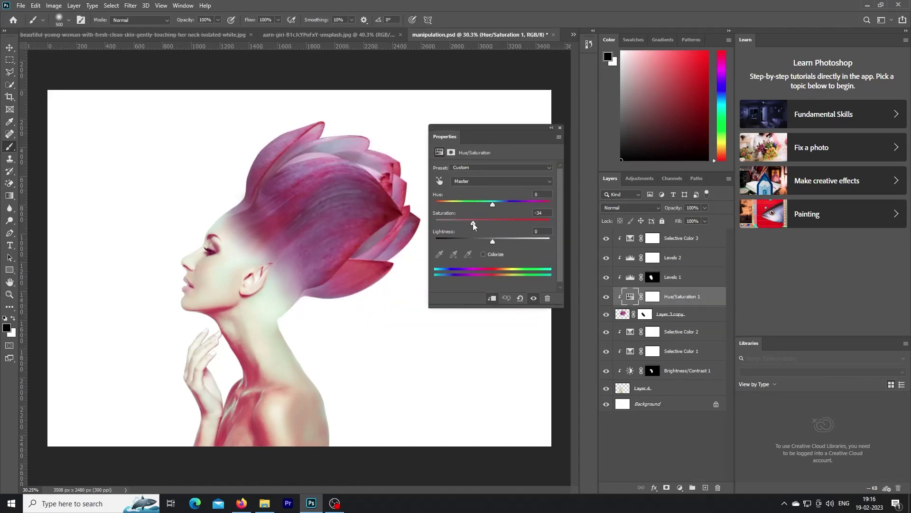
click(551, 127)
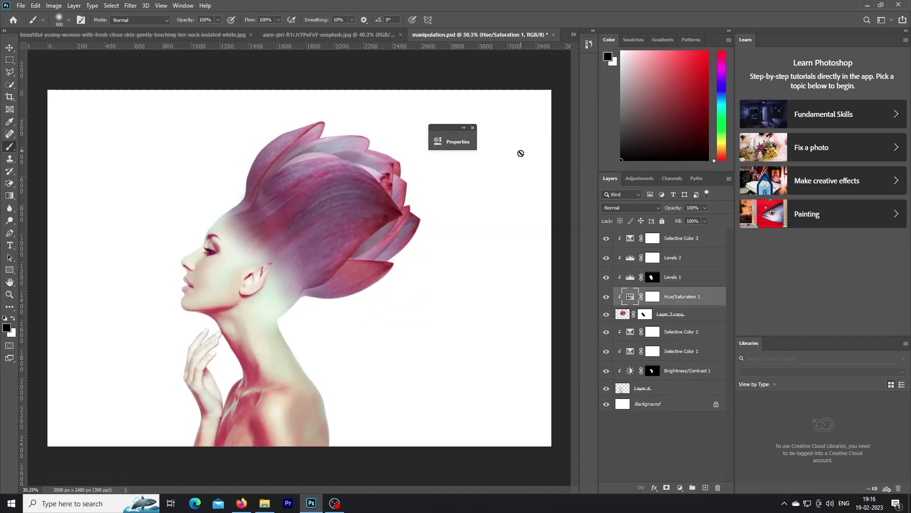
Add a clipped Channel Mixer with Red output Red +113, Green +30, Blue +22, Constant −13.
click(654, 244)
click(680, 487)
click(683, 431)
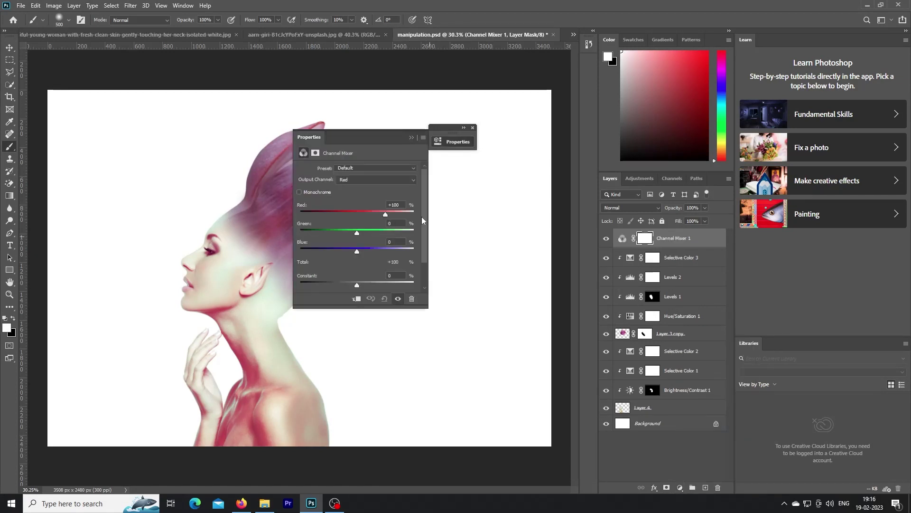
drag(370, 136, 524, 123)
drag(516, 218, 543, 201)
click(510, 284)
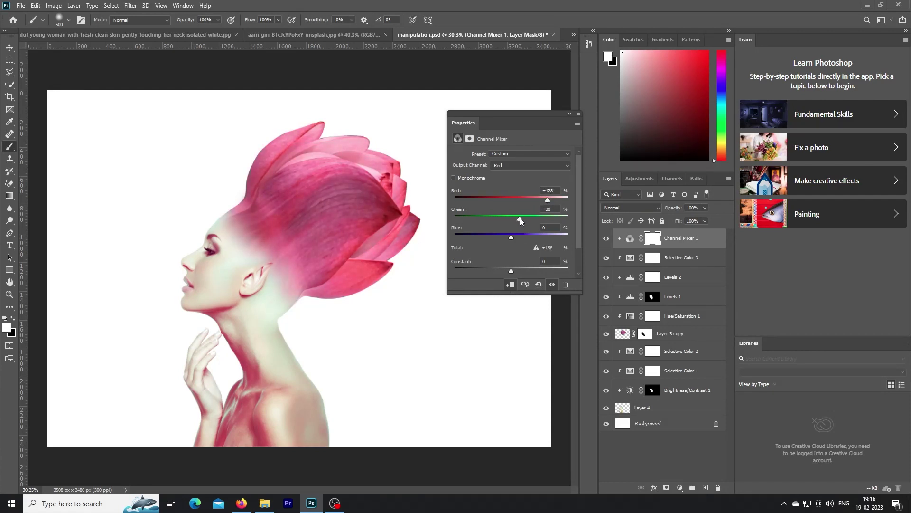
drag(516, 237, 511, 237)
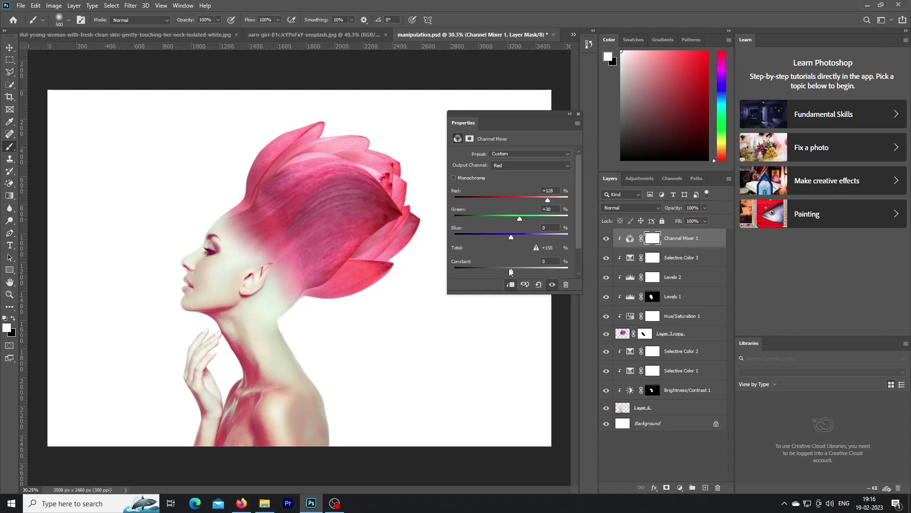
drag(510, 270, 507, 270)
Mix some red into the Channel Mixer's Blue output, then return to the Red output.
click(526, 165)
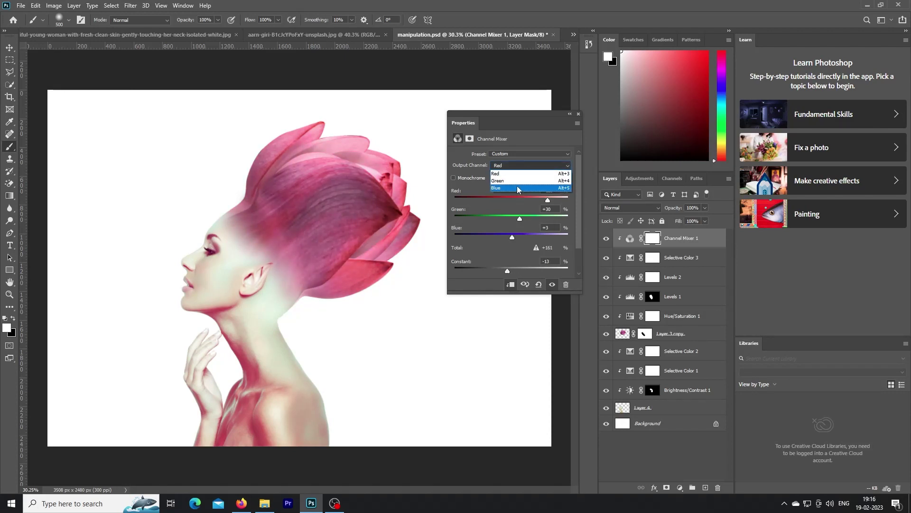
click(503, 186)
mouse_move(512, 200)
mouse_down()
mouse_move(525, 219)
mouse_move(517, 238)
mouse_up()
click(530, 165)
click(530, 176)
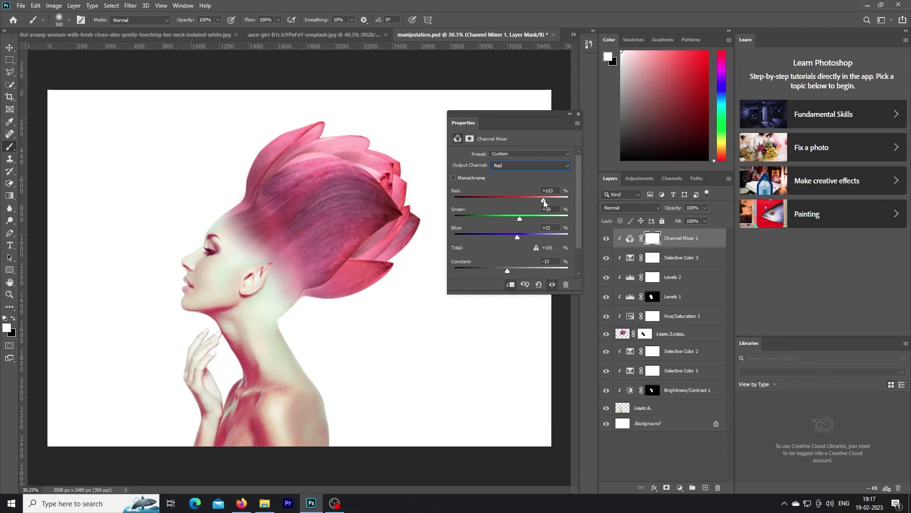
click(570, 114)
click(680, 487)
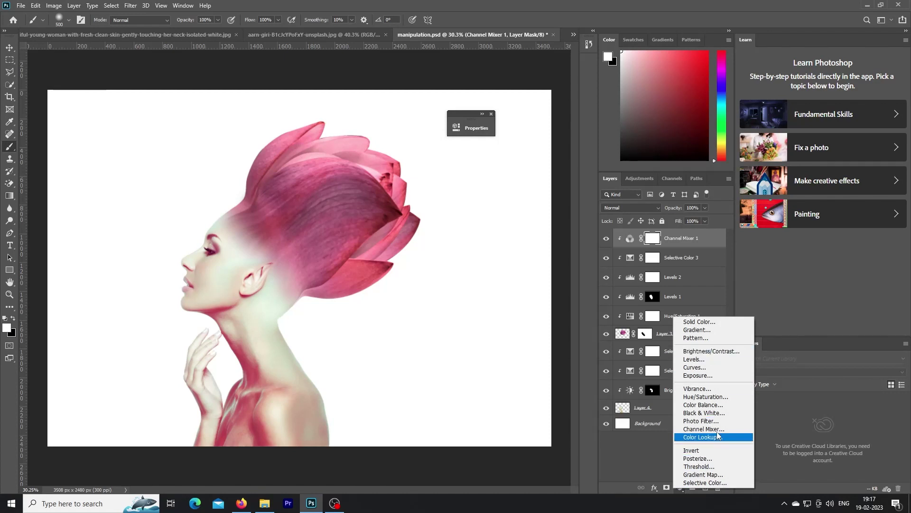
Add a clipped Color Balance layer with Midtones at Red +37, Magenta −18, Yellow −38.
click(704, 404)
drag(476, 194, 486, 194)
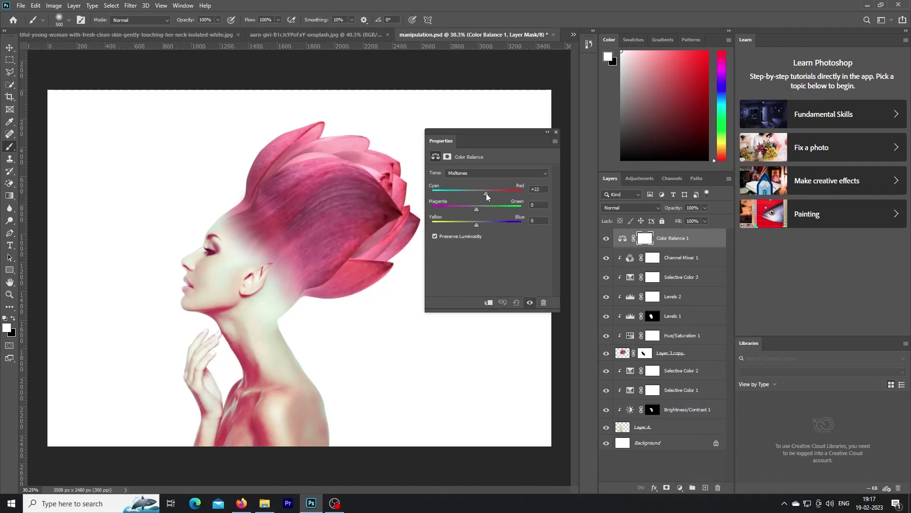
click(487, 302)
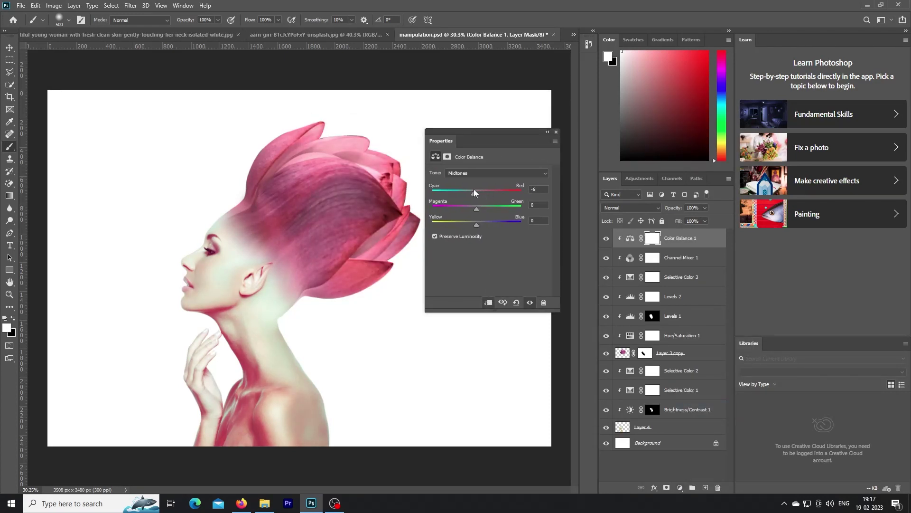
mouse_move(474, 190)
mouse_down()
mouse_move(469, 209)
mouse_move(481, 225)
mouse_move(459, 225)
mouse_up()
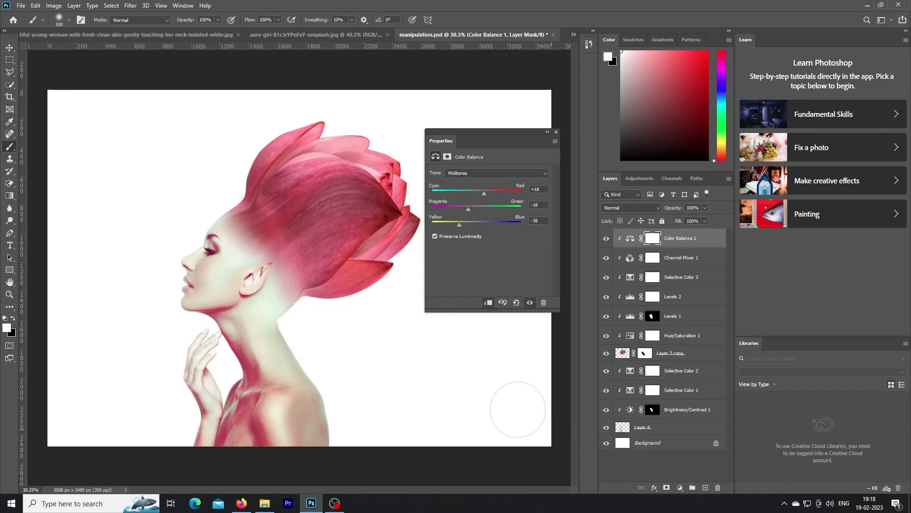
drag(502, 132, 508, 123)
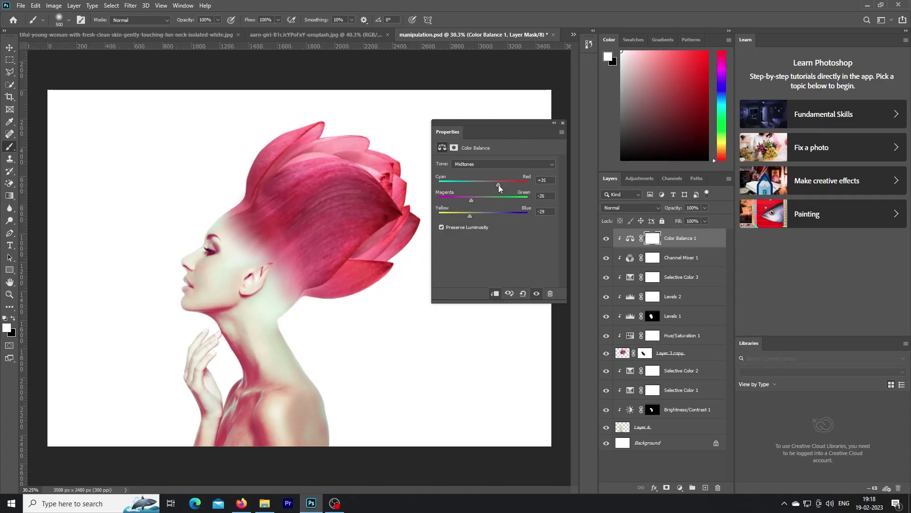
Set the Color Balance midtones to -25 magenta-green and -30 yellow-blue.
click(471, 200)
drag(470, 216, 469, 216)
click(554, 123)
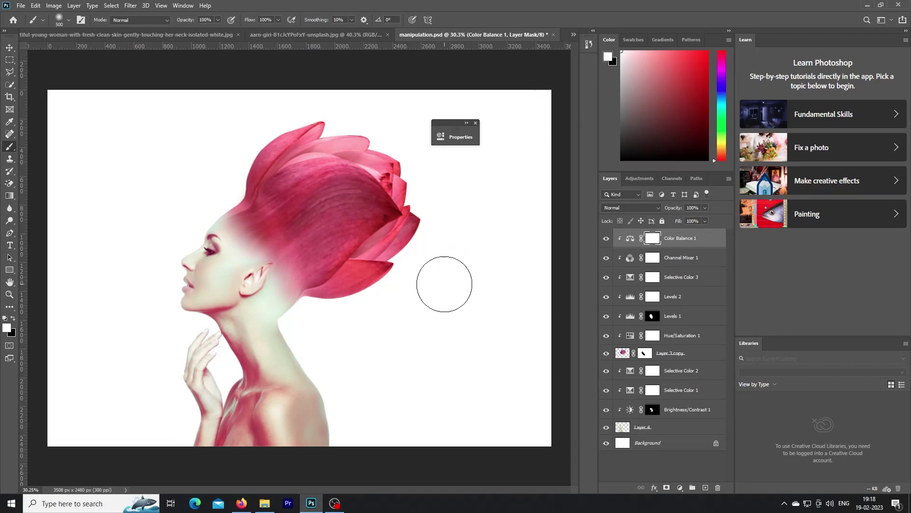
Retune the Color Balance midtones to +45 red, +4 green and -29 yellow, then tuck the panel away.
double_click(630, 238)
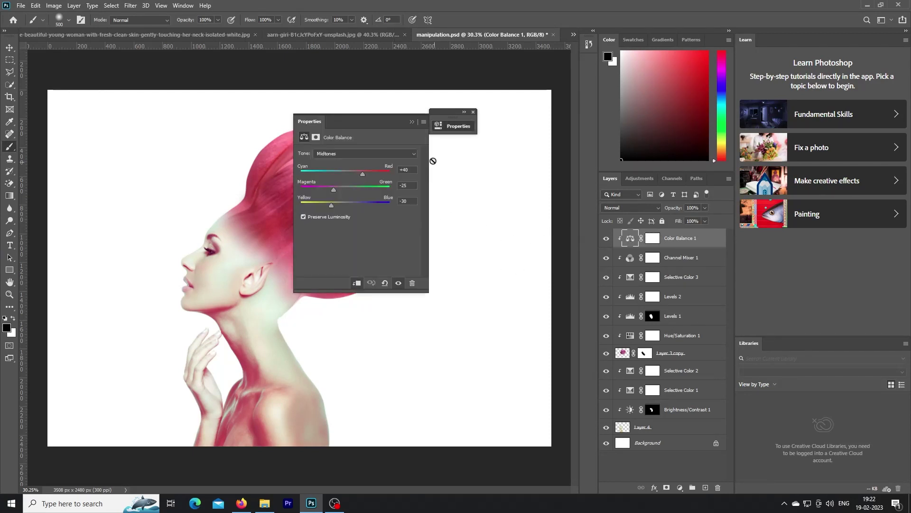
mouse_move(493, 205)
mouse_down()
mouse_move(502, 204)
mouse_move(461, 238)
mouse_move(509, 204)
mouse_up()
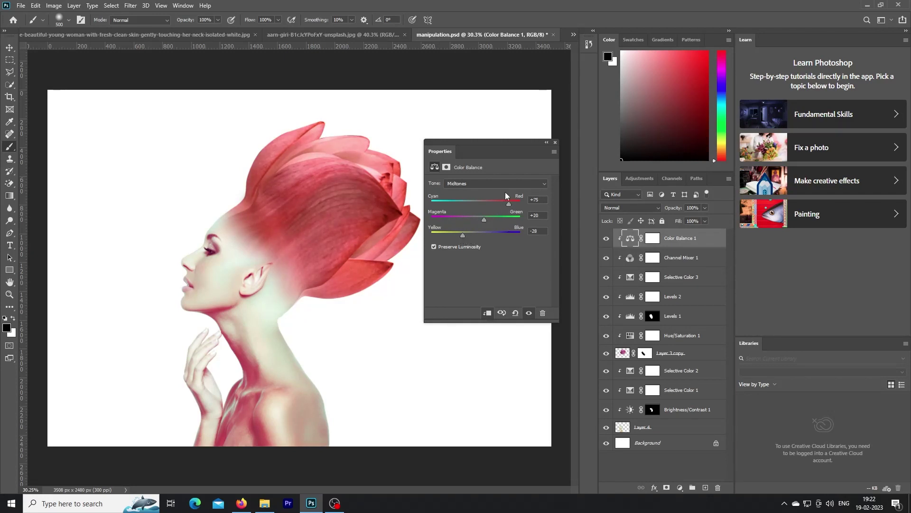
mouse_move(508, 205)
mouse_down()
mouse_move(477, 221)
mouse_move(499, 205)
mouse_up()
drag(463, 236, 468, 236)
click(546, 142)
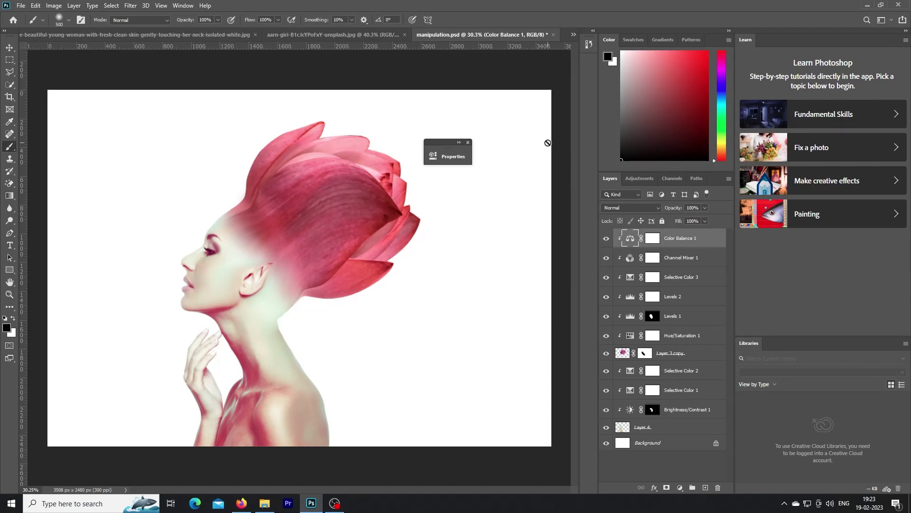
drag(447, 141, 500, 139)
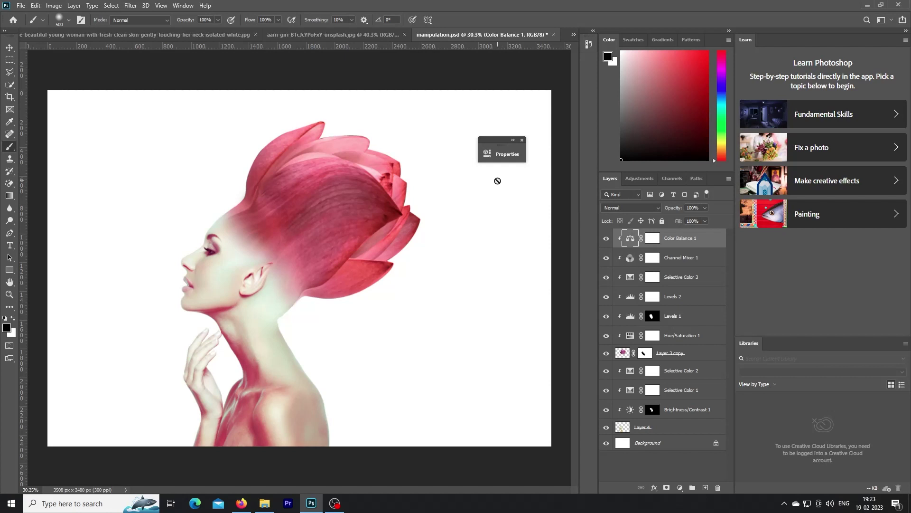
click(680, 488)
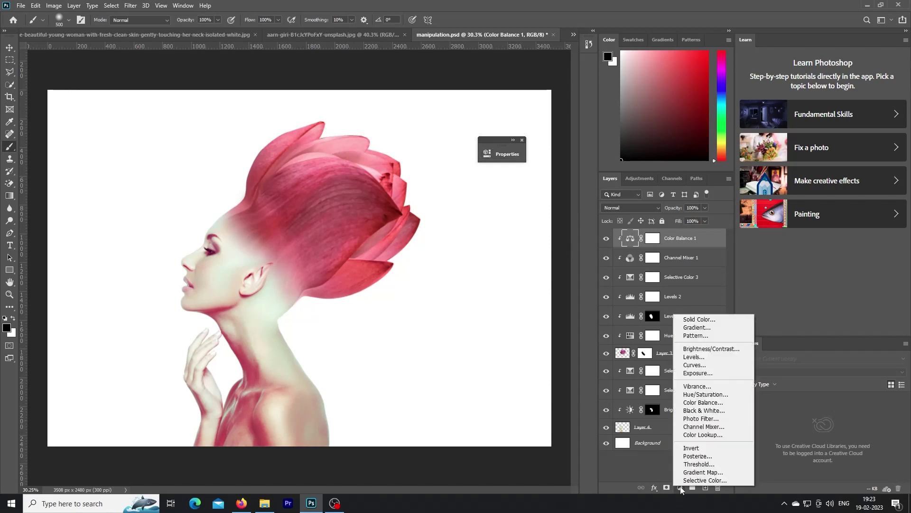
click(688, 347)
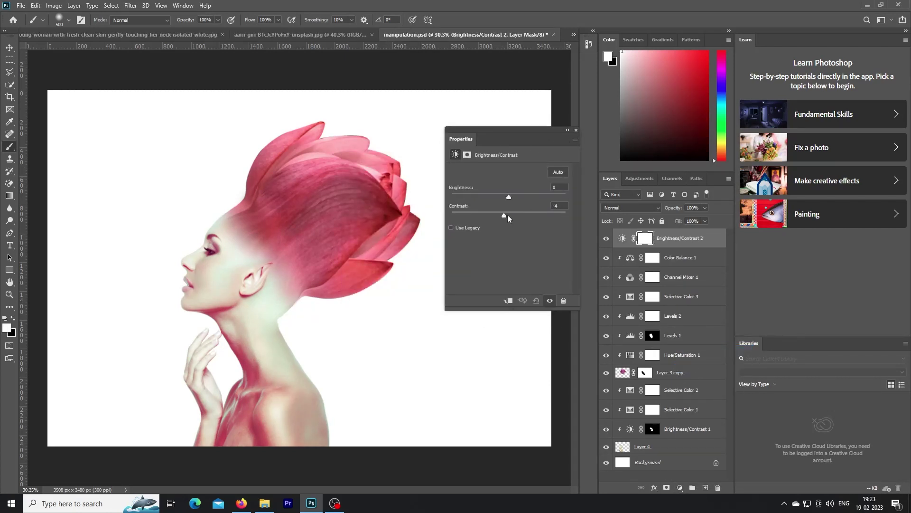
drag(509, 215, 557, 218)
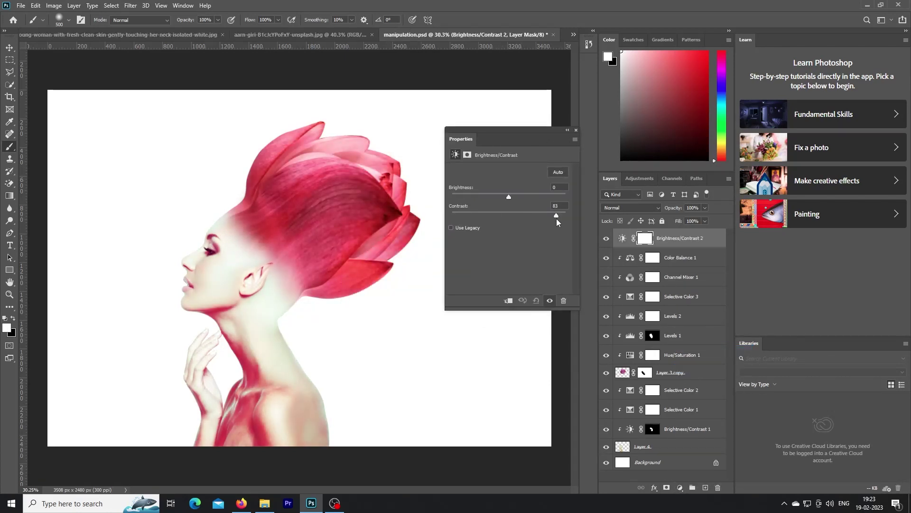
click(563, 300)
click(412, 189)
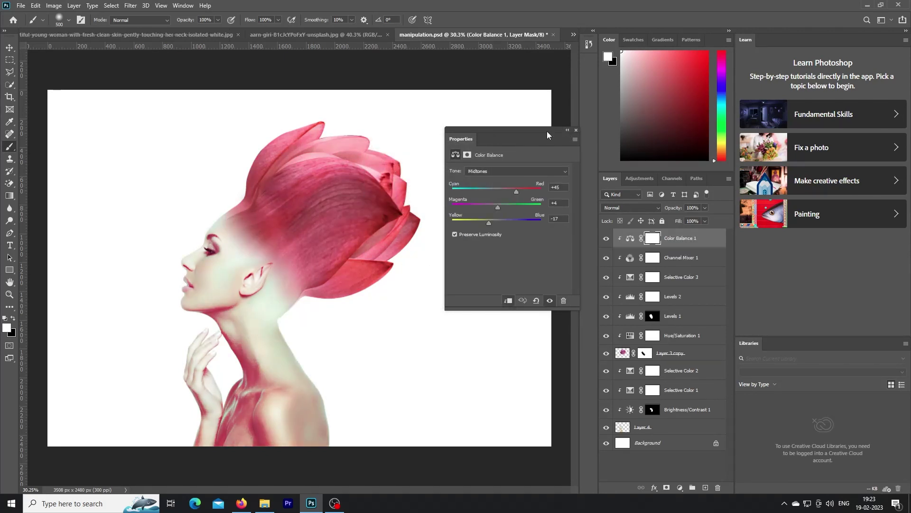
drag(517, 192, 477, 221)
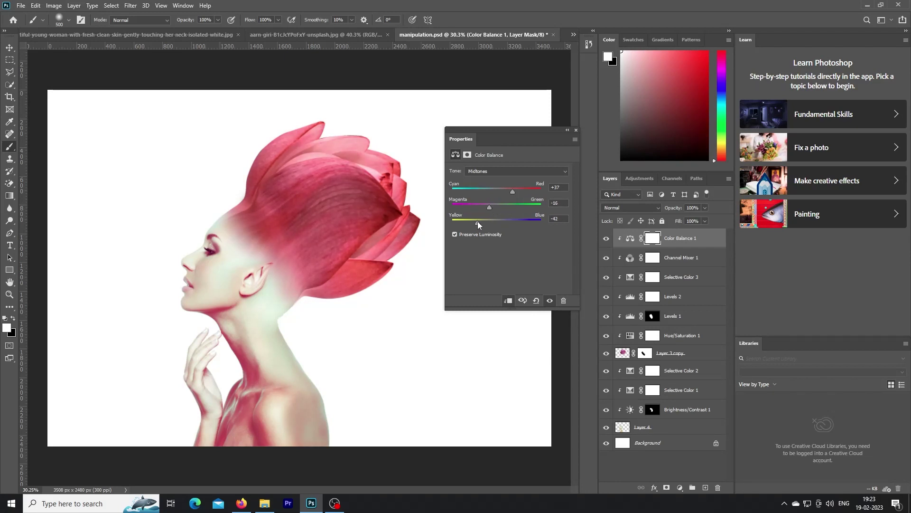
click(567, 130)
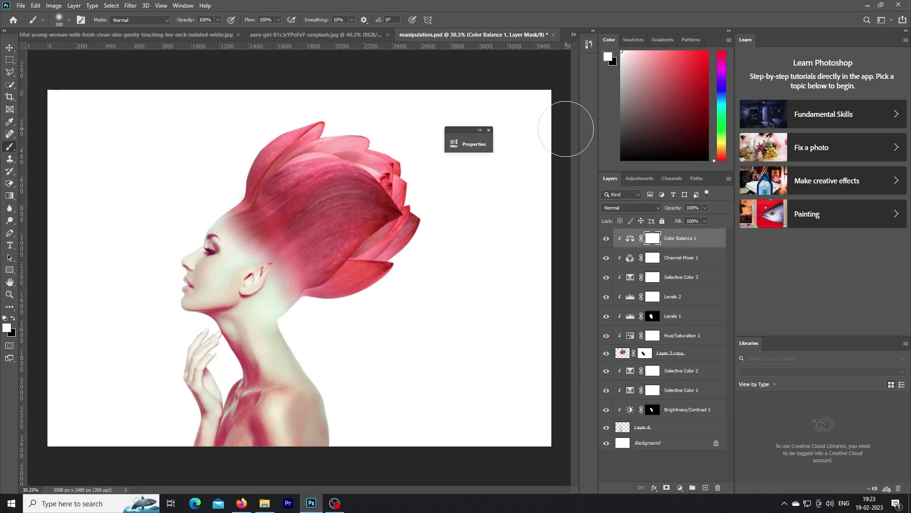
click(489, 142)
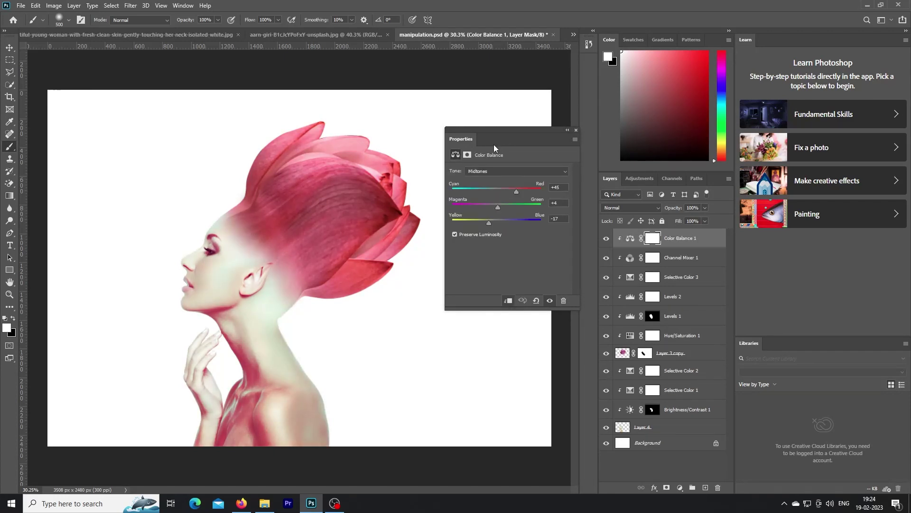
click(655, 249)
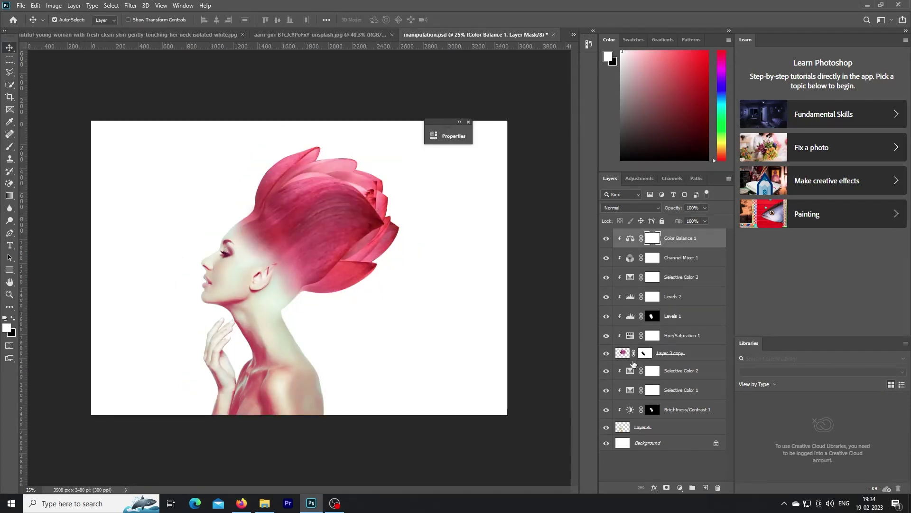
Group Color Balance 1 through Layer 3 copy into a group named 'flower'.
shift+click(674, 353)
click(693, 487)
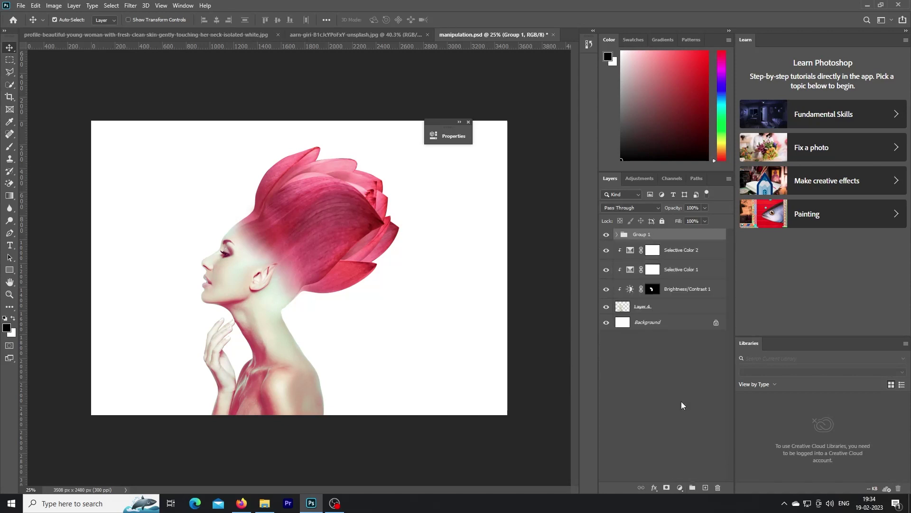
double_click(641, 234)
text(flo)
key(BackSpace)
click(688, 254)
Group Selective Color 2 through Layer 4 into a group named 'Girl'.
shift+click(672, 309)
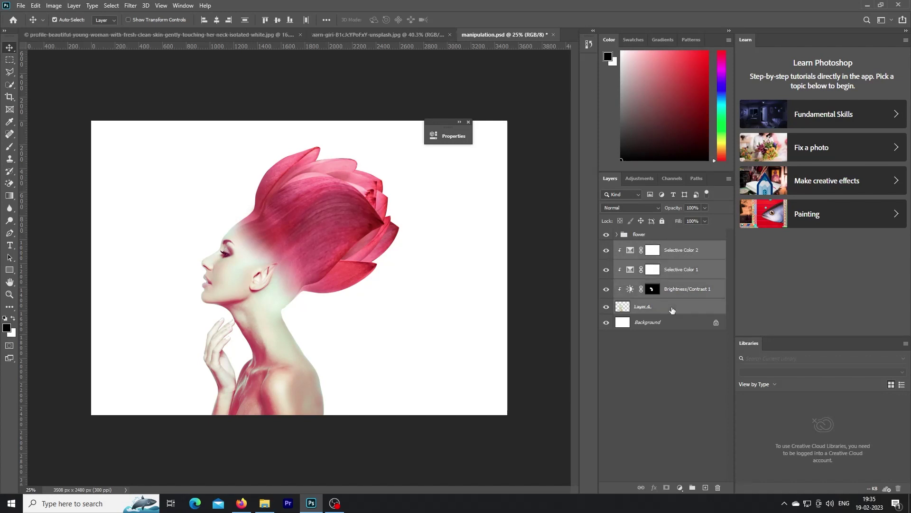
click(680, 488)
click(693, 488)
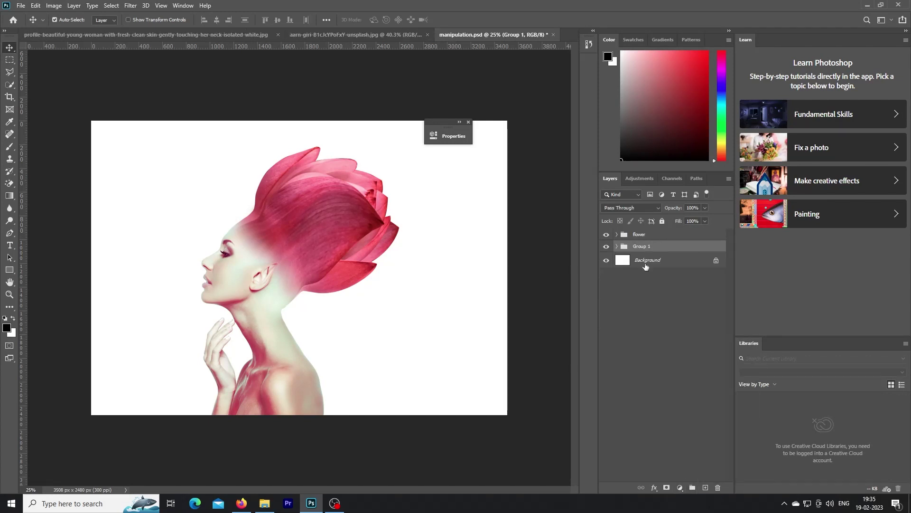
double_click(644, 246)
text(Girl)
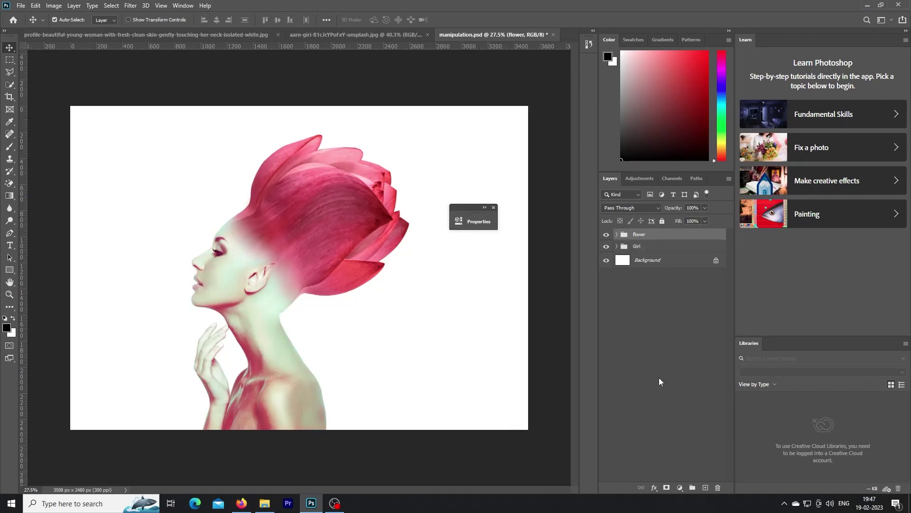
Add a Levels adjustment layer on top with black input raised to 14.
click(680, 488)
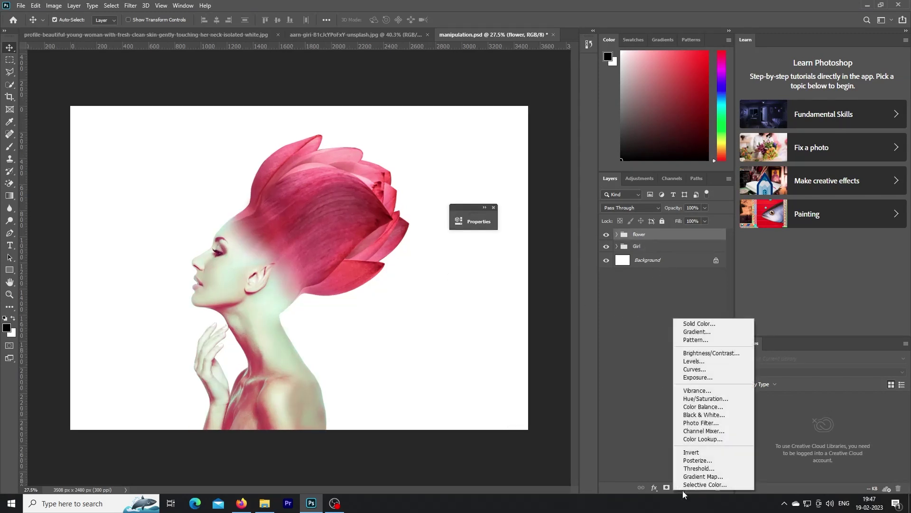
click(700, 362)
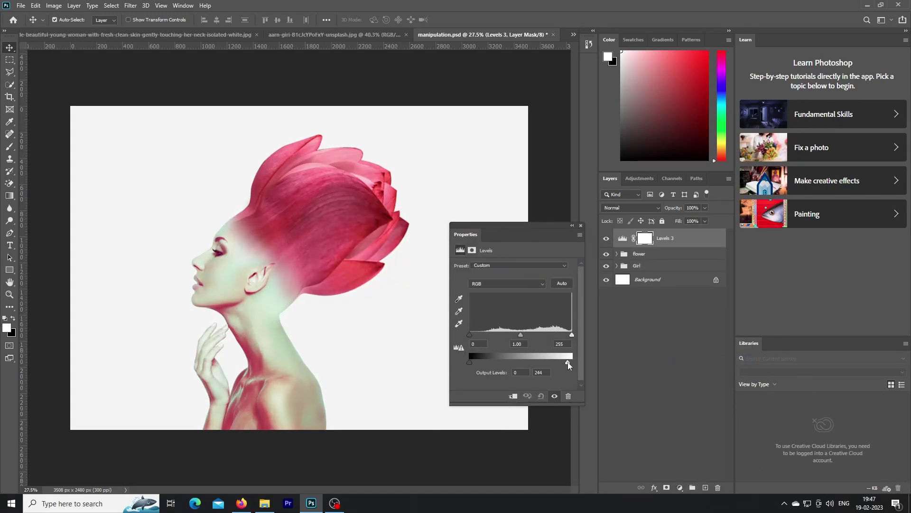
drag(469, 335, 475, 338)
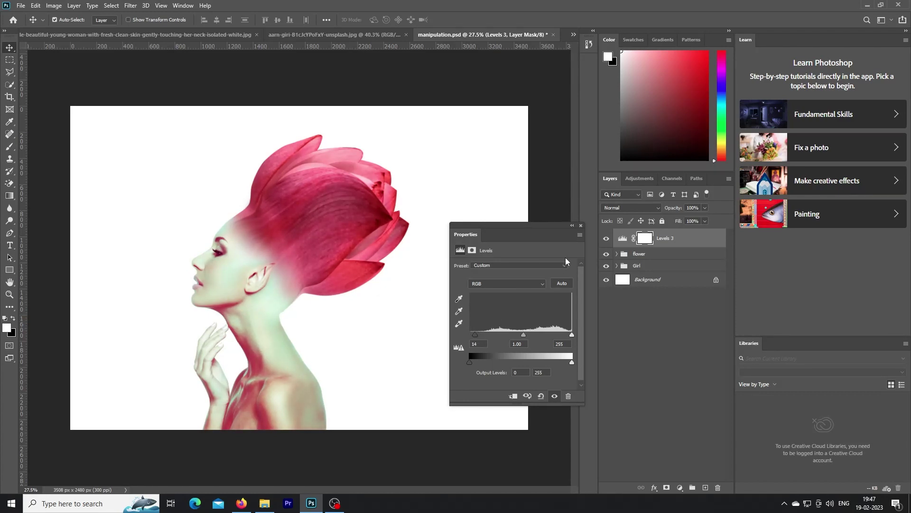
click(572, 226)
drag(470, 224, 528, 75)
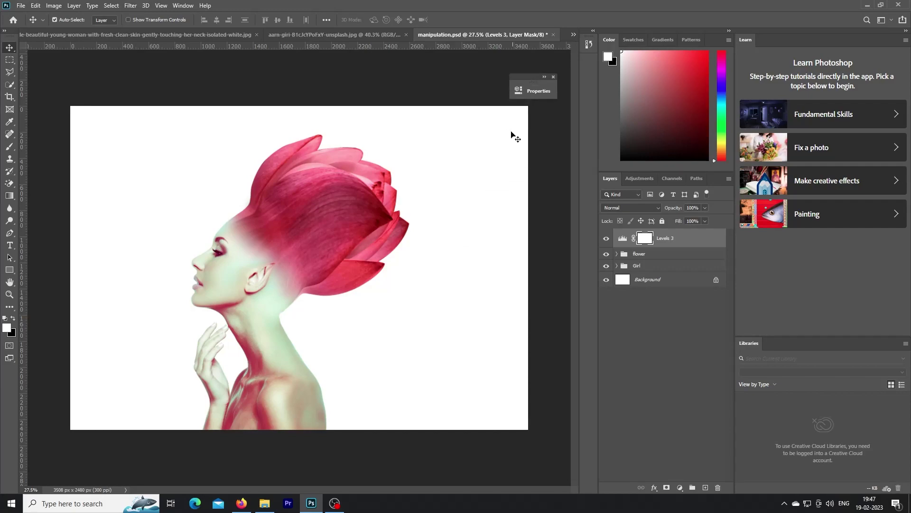